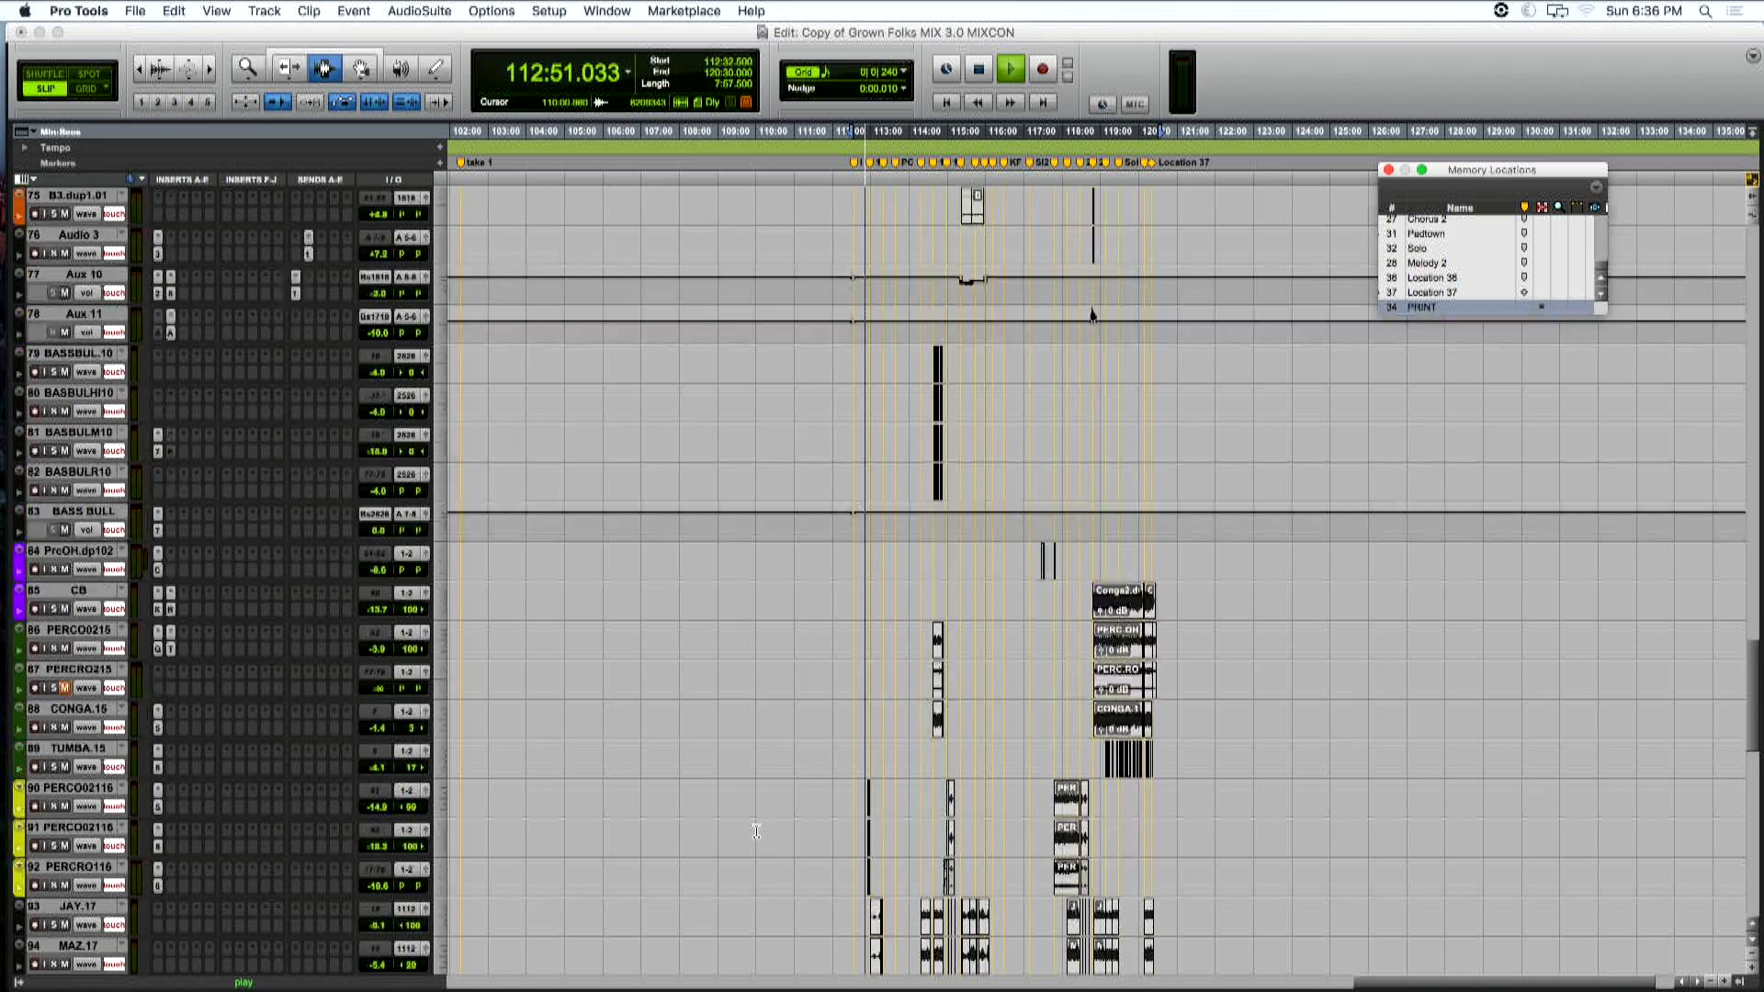
Examine the session's track layout, from the percussion, keyboard and guitar tracks up to the drum kits
{"action": "scroll", "coordinate": [756, 831], "scroll_direction": "up", "scroll_amount": 15}
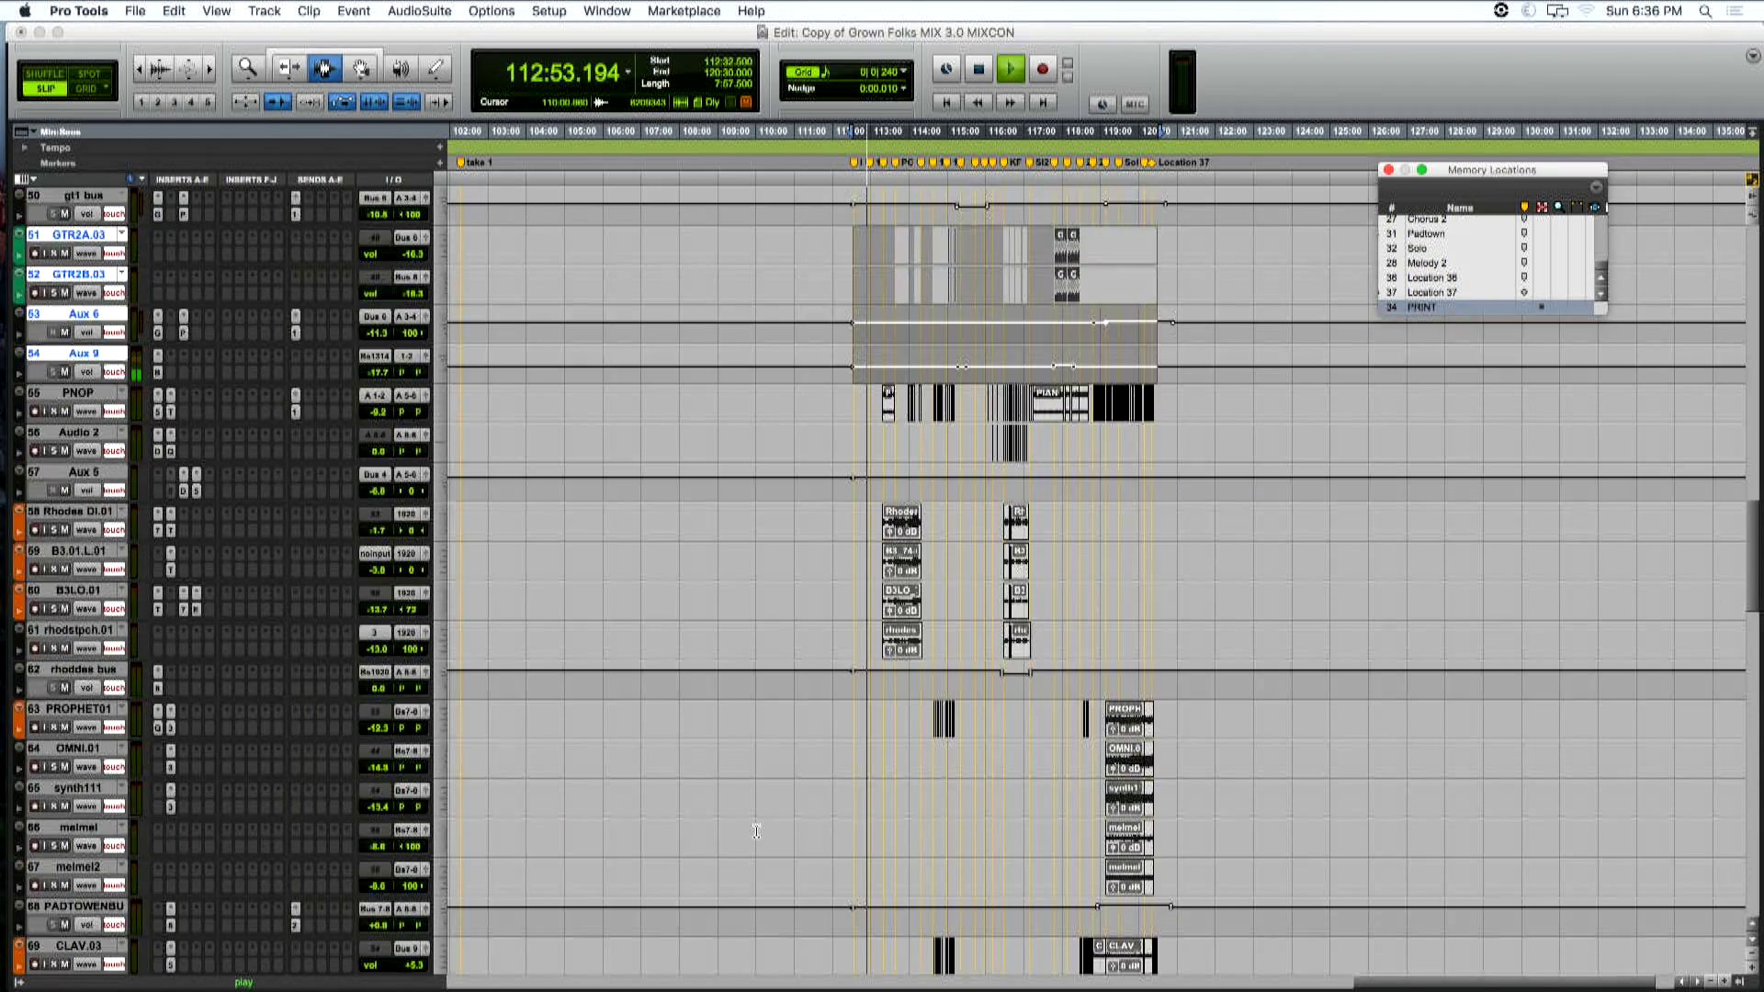
{"action": "scroll", "coordinate": [756, 832], "scroll_direction": "up", "scroll_amount": 8}
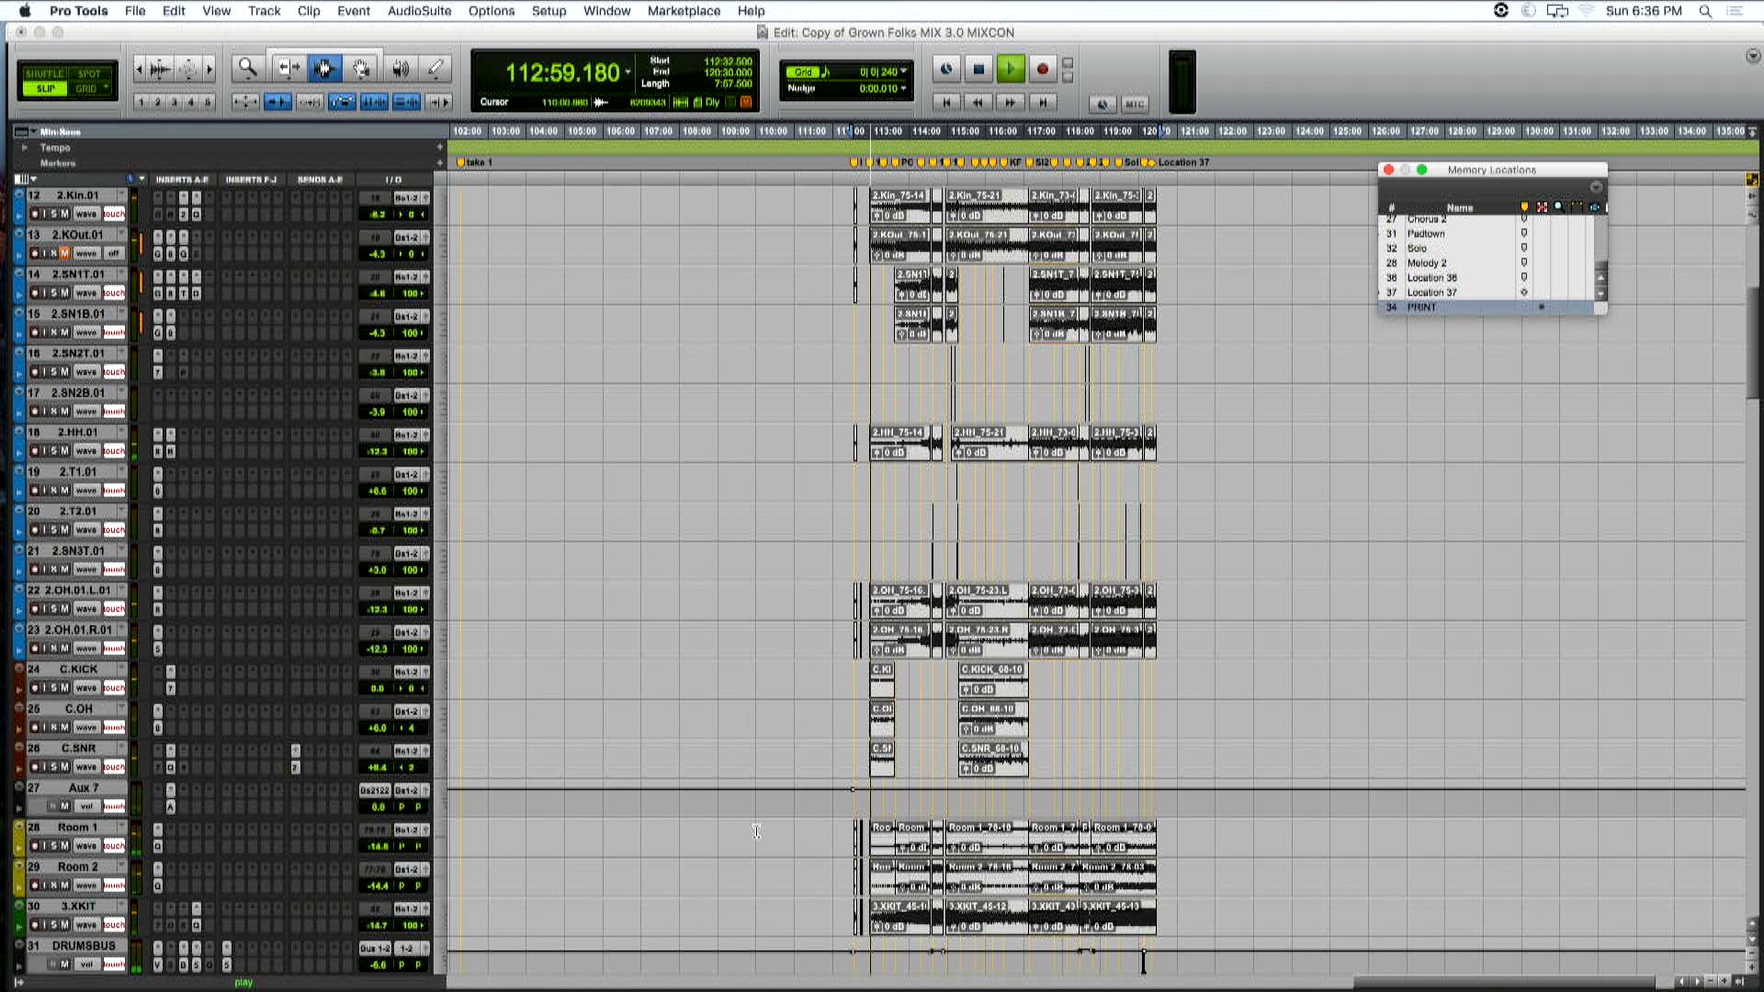
{"action": "scroll", "coordinate": [756, 831], "scroll_direction": "up", "scroll_amount": 6}
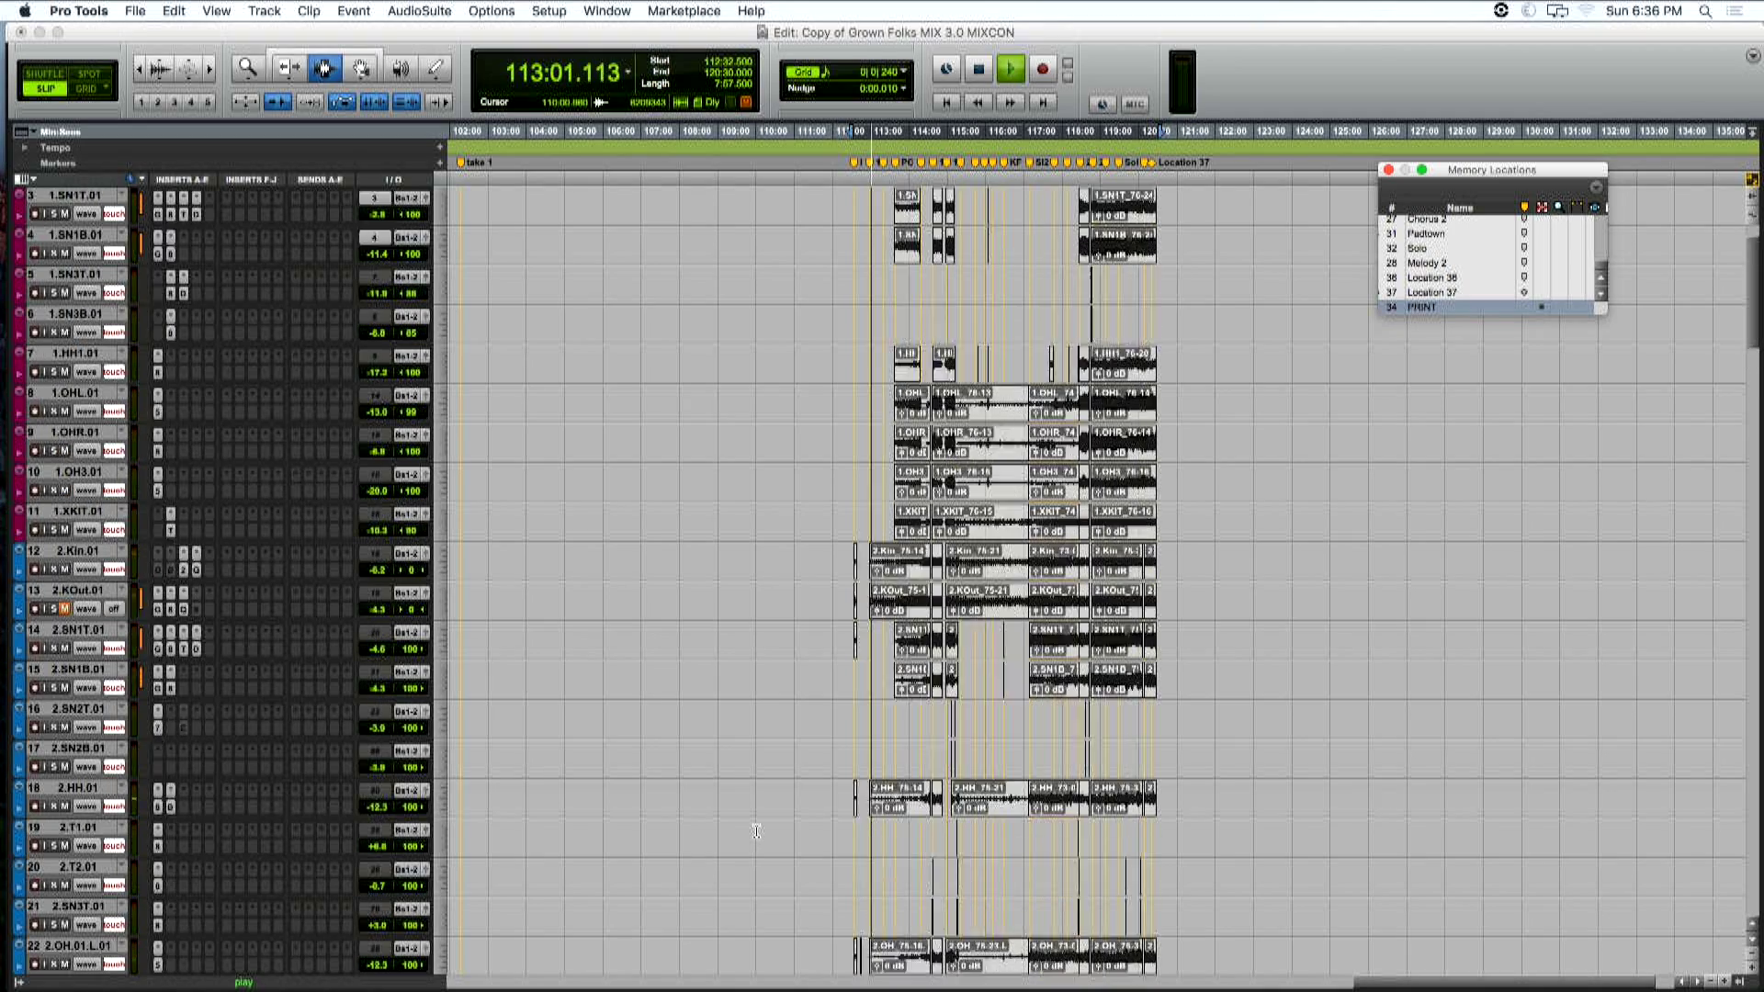
{"action": "scroll", "coordinate": [756, 832], "scroll_direction": "down", "scroll_amount": 1}
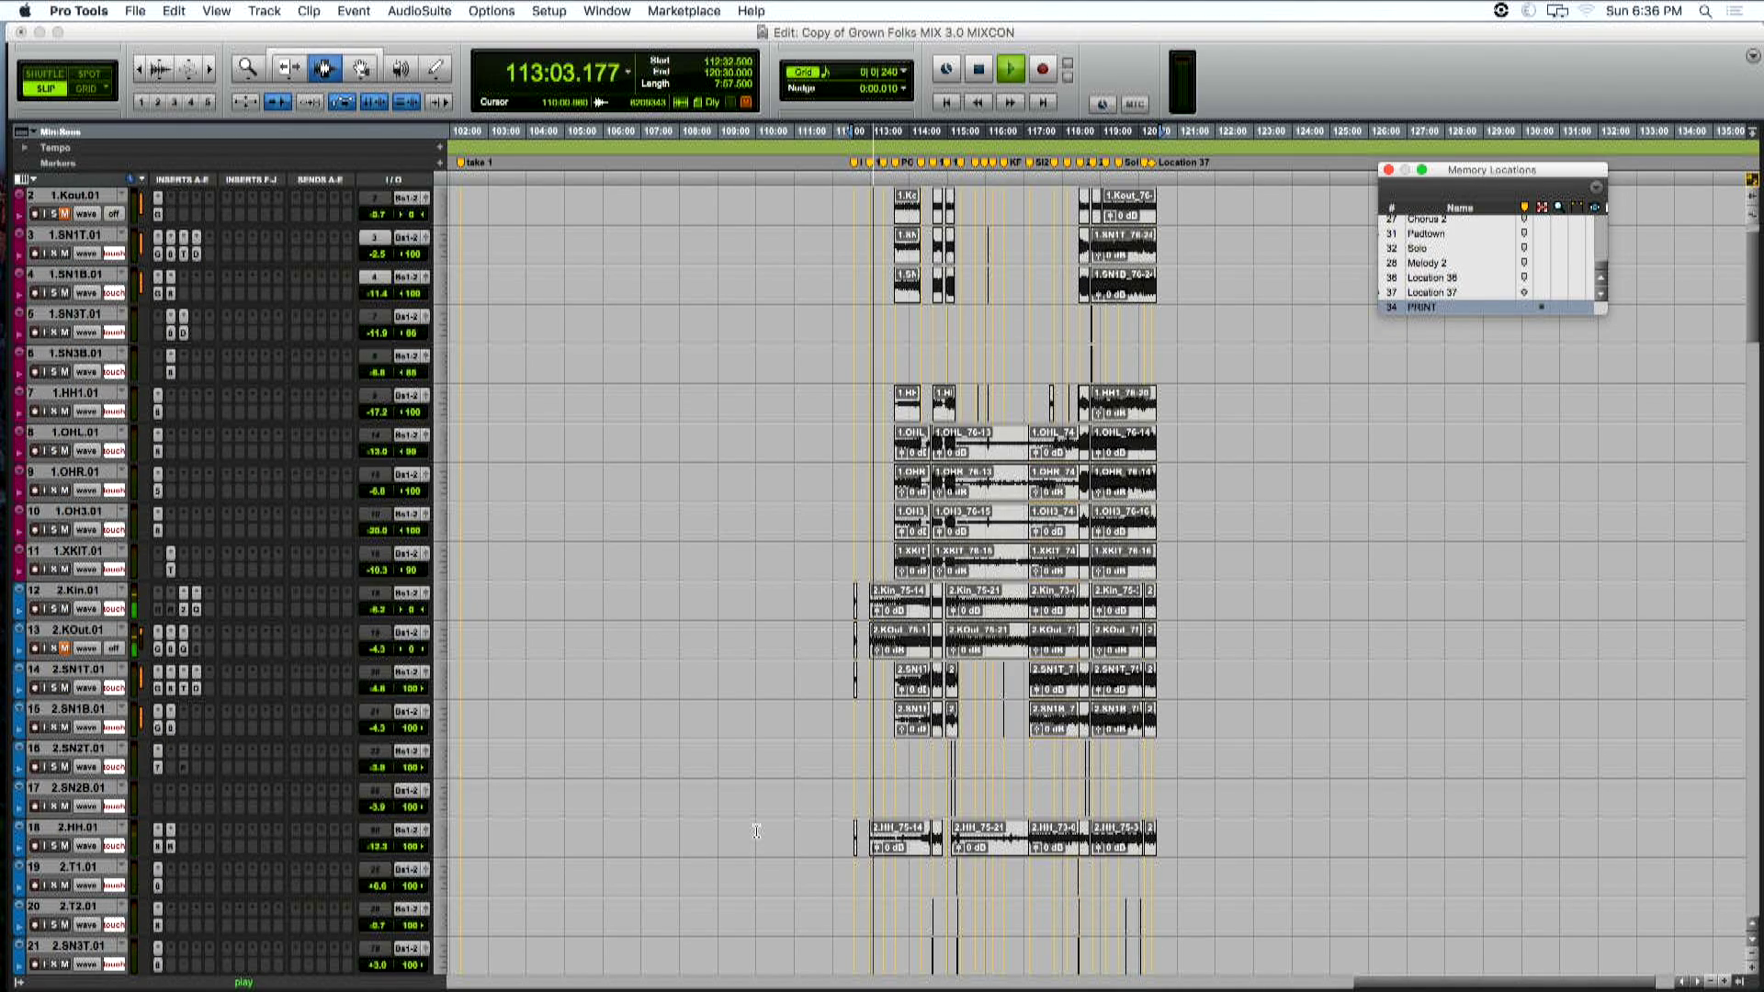
{"action": "scroll", "coordinate": [756, 832], "scroll_direction": "down", "scroll_amount": 10}
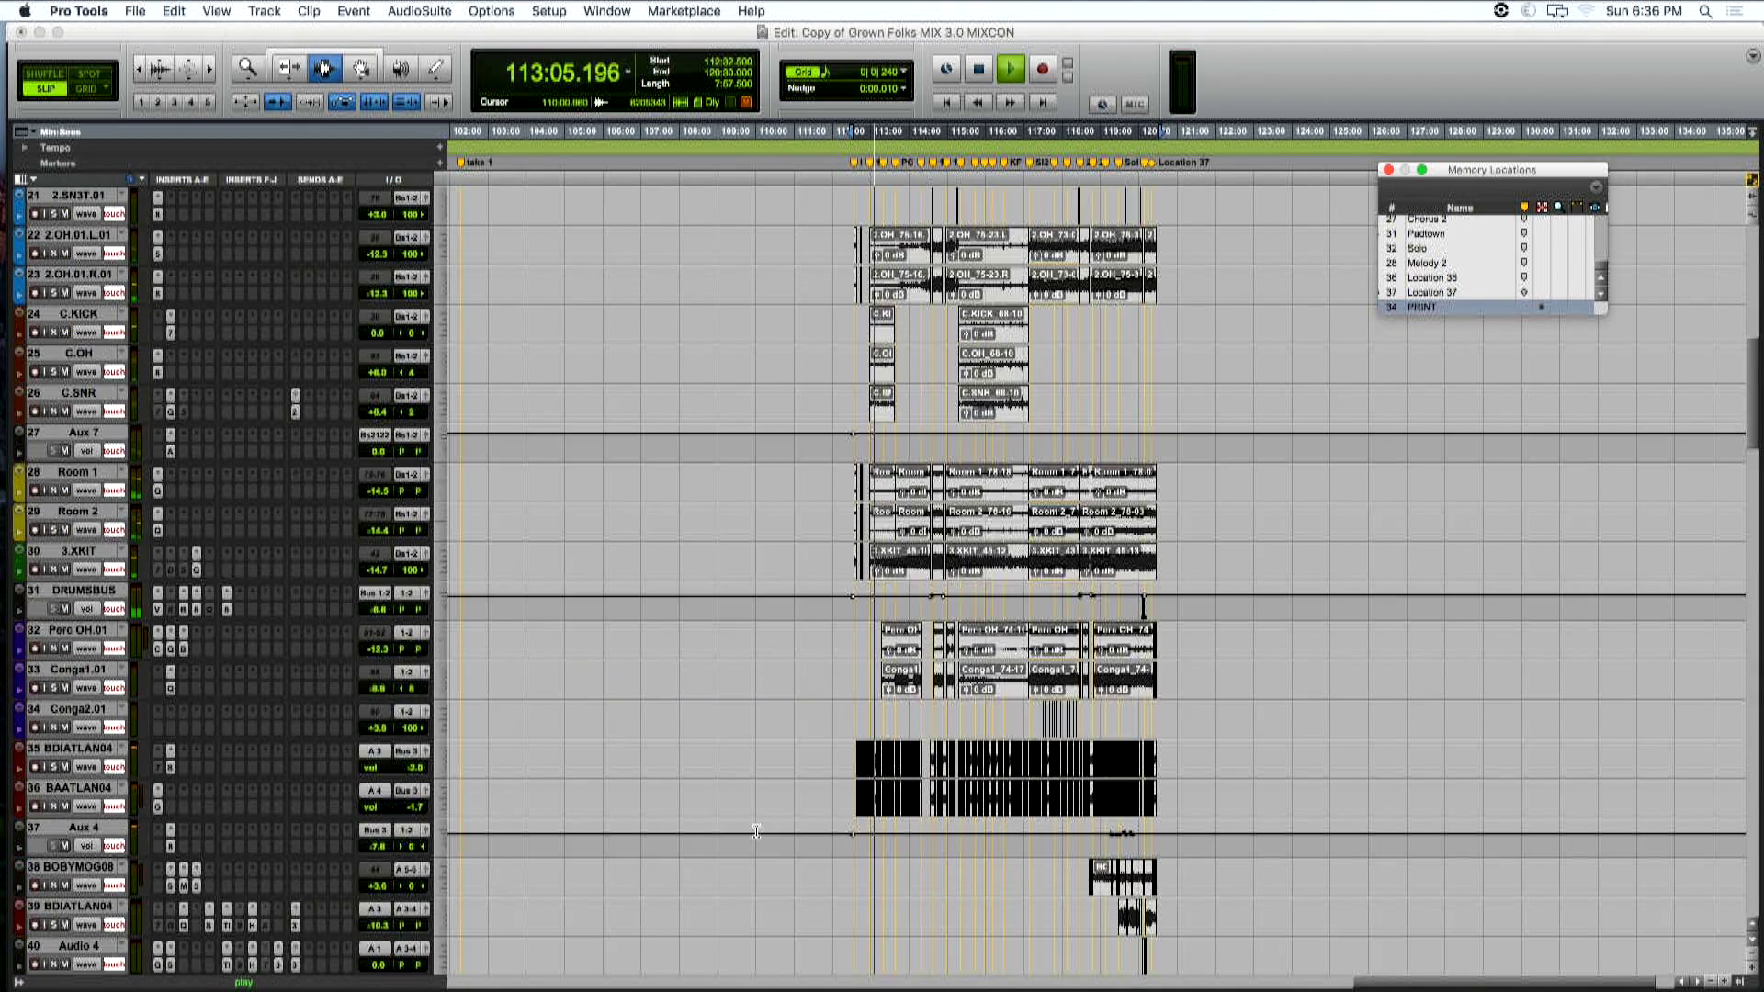
{"action": "scroll", "coordinate": [756, 831], "scroll_direction": "down", "scroll_amount": 2}
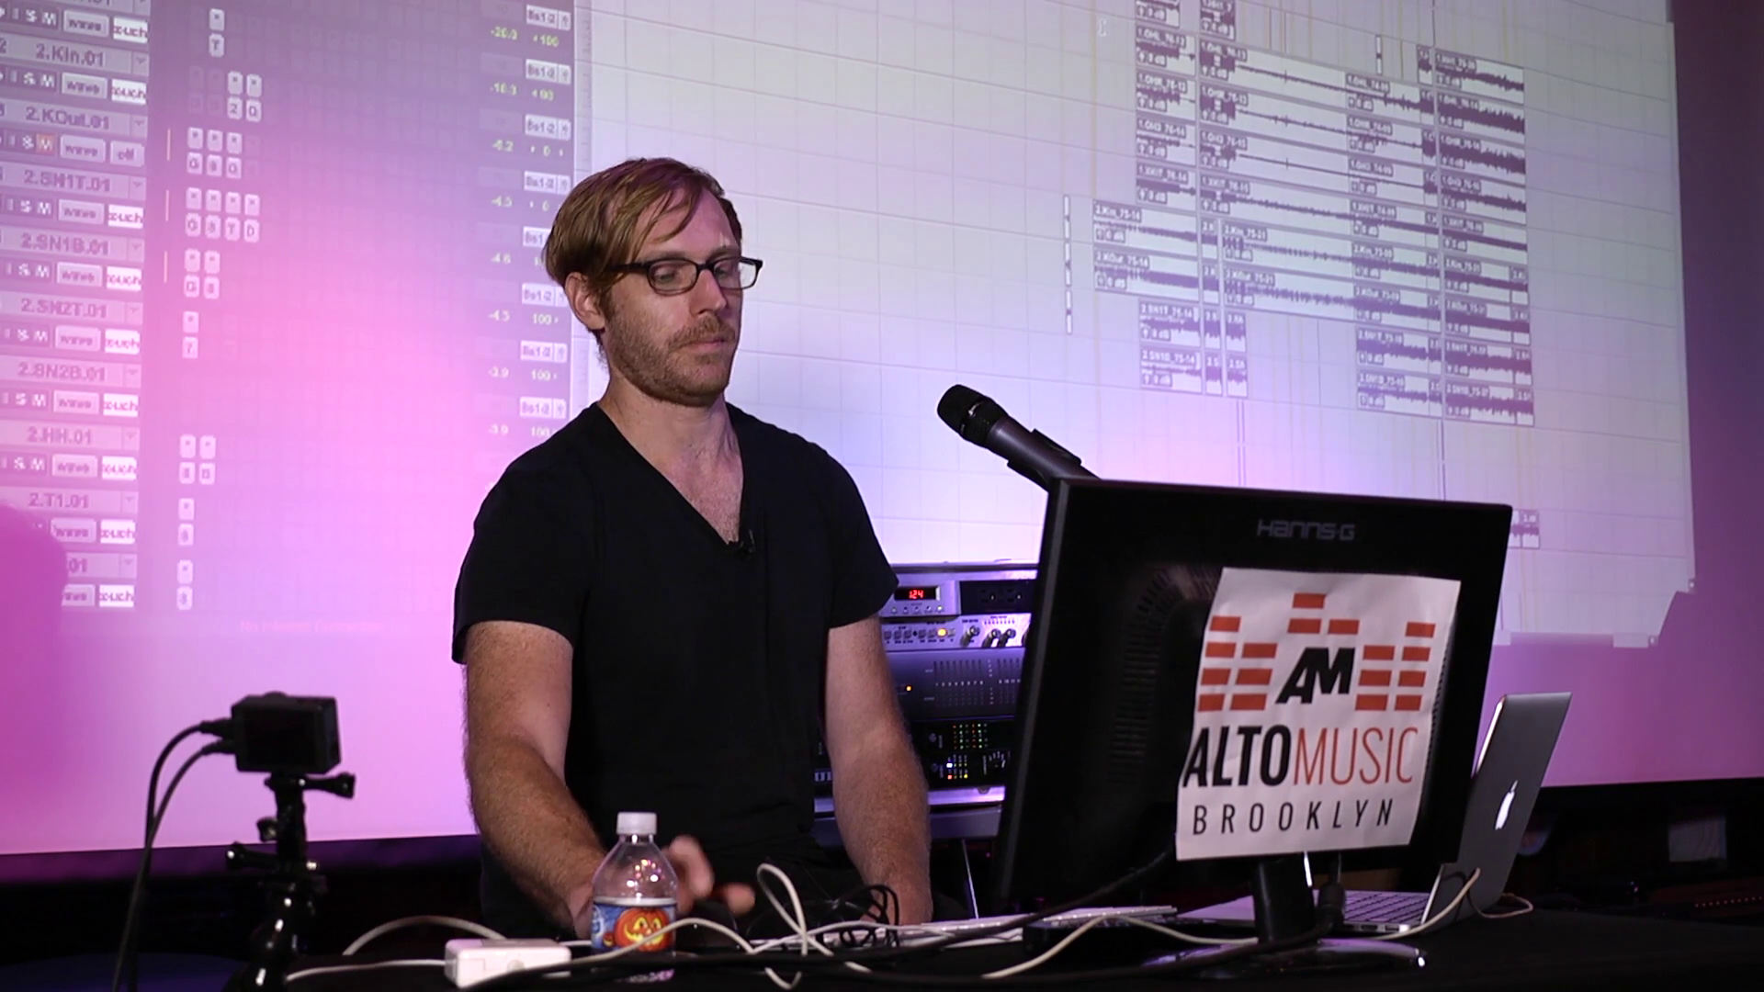
{"action": "key", "text": "r"}
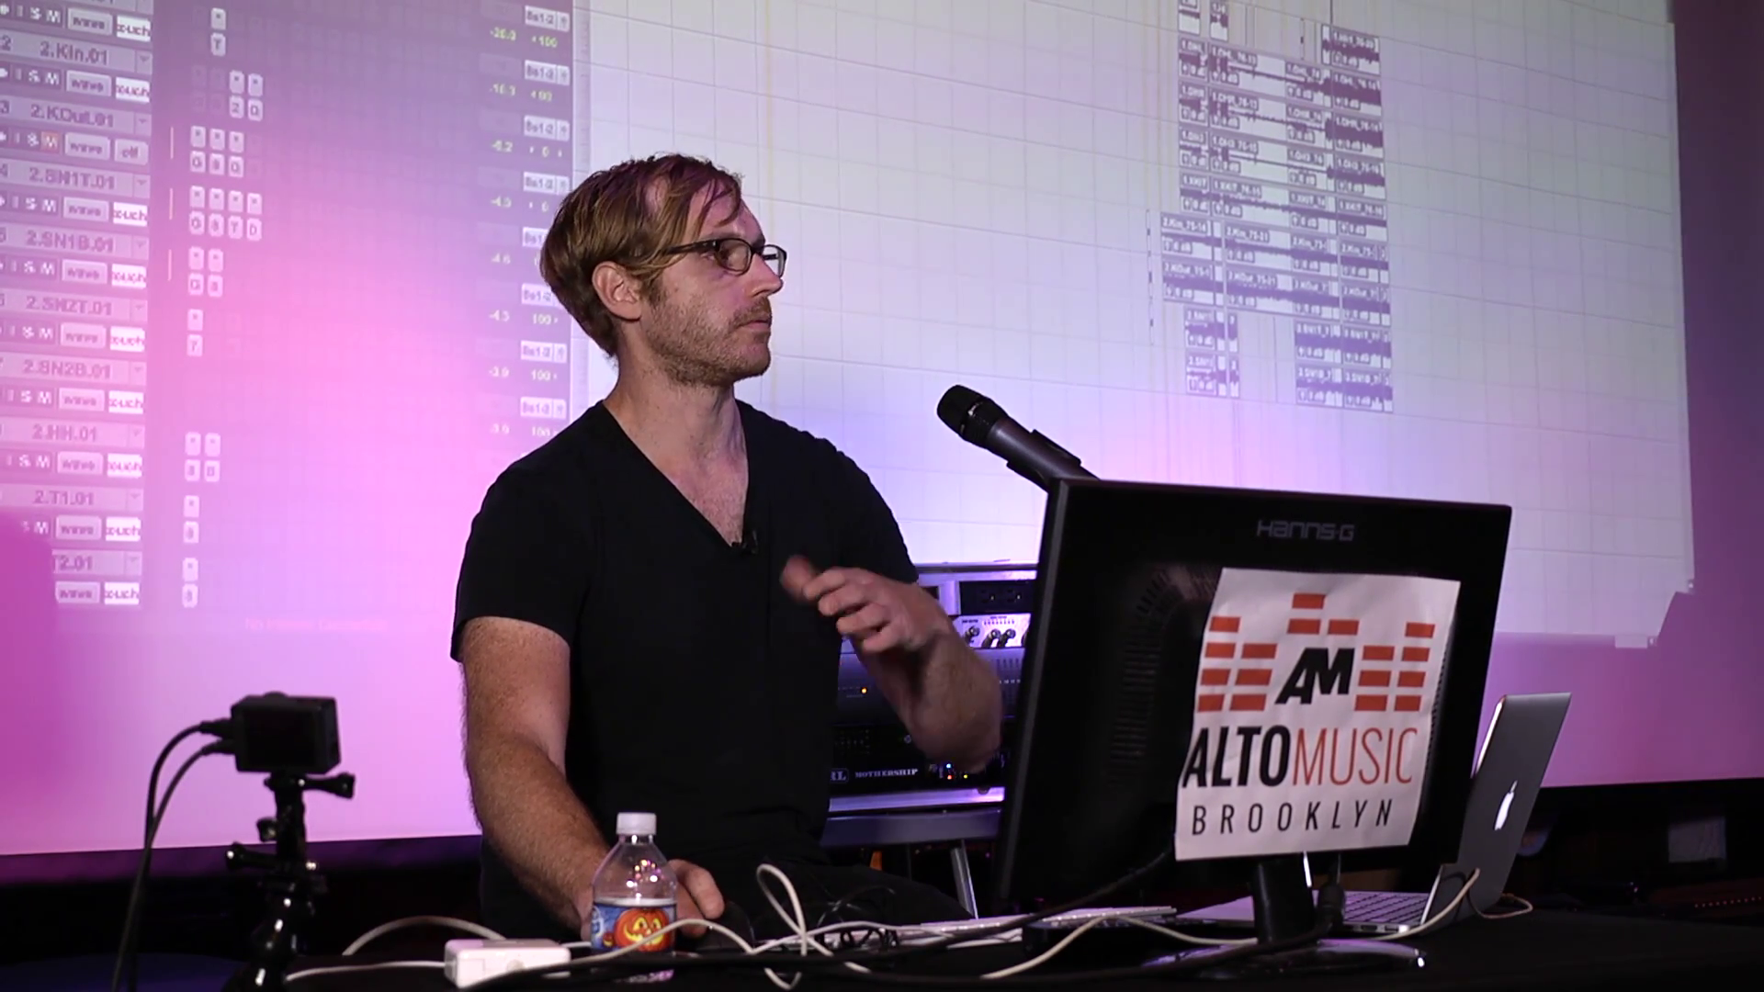
{"action": "scroll", "coordinate": [1277, 220], "scroll_direction": "down", "scroll_amount": 4}
{"action": "scroll", "coordinate": [1277, 221], "scroll_direction": "down", "scroll_amount": 2}
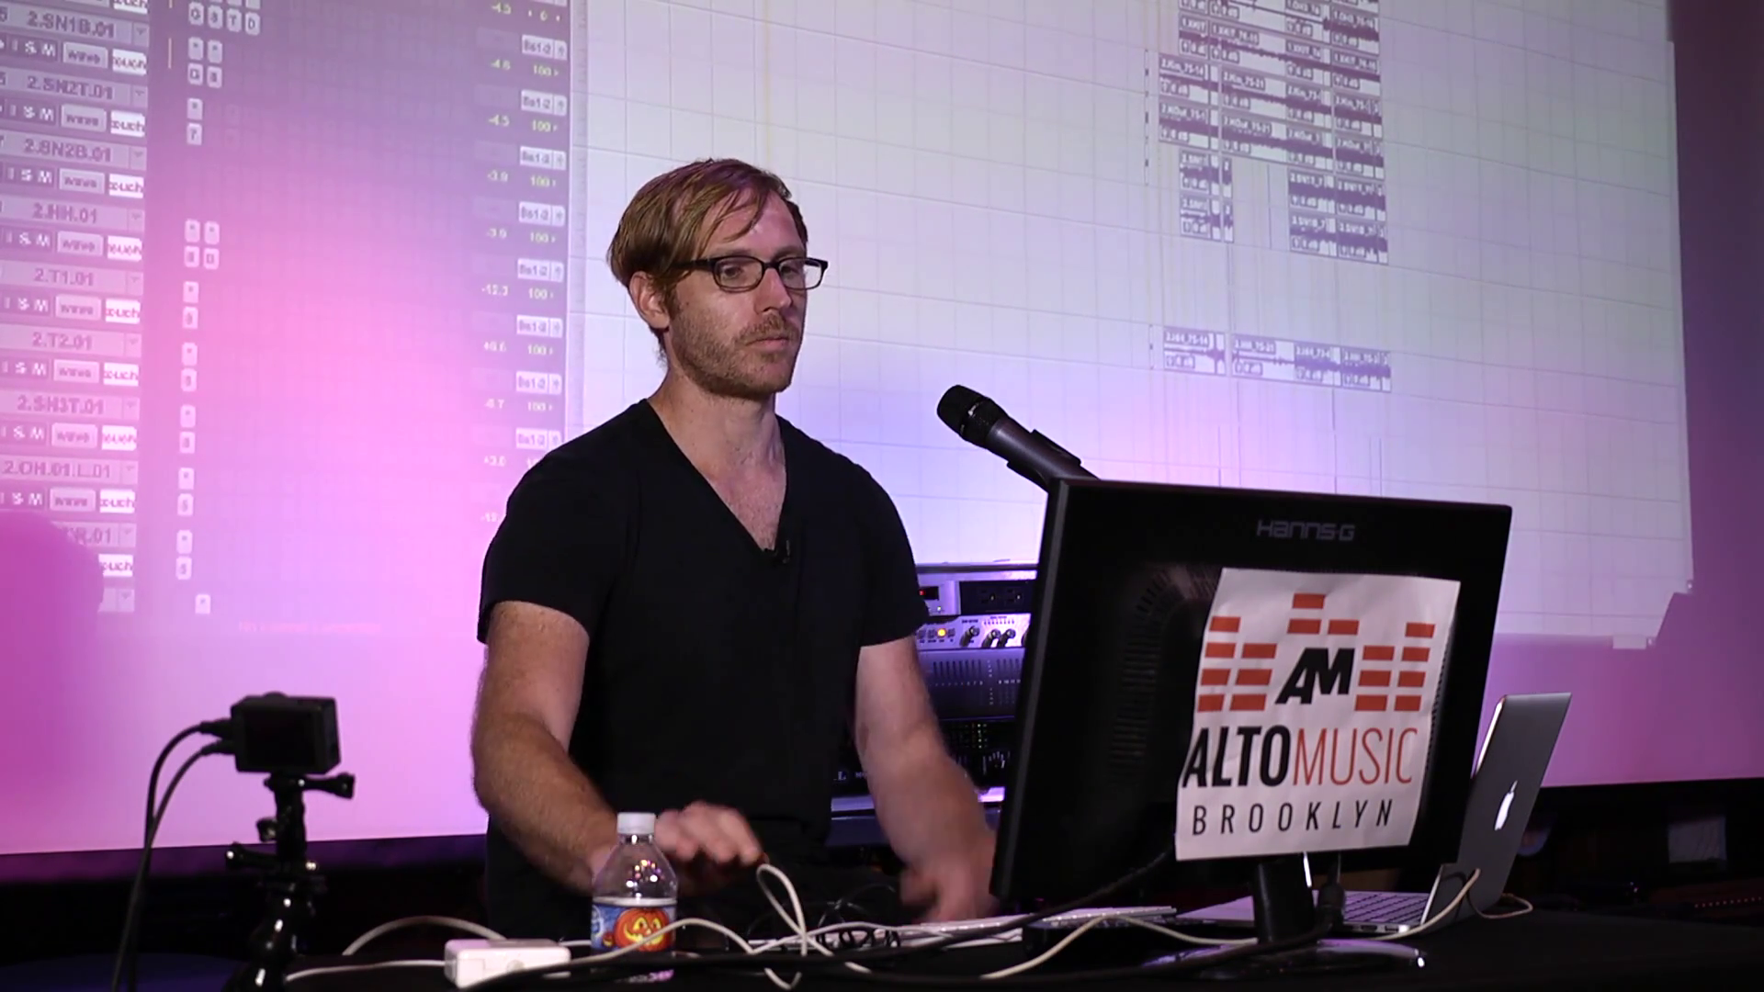
Inspect the FabFilter Pro-G gate on the 1.Kin.01 kick track and close its window
{"action": "scroll", "coordinate": [1277, 230], "scroll_direction": "up", "scroll_amount": 3}
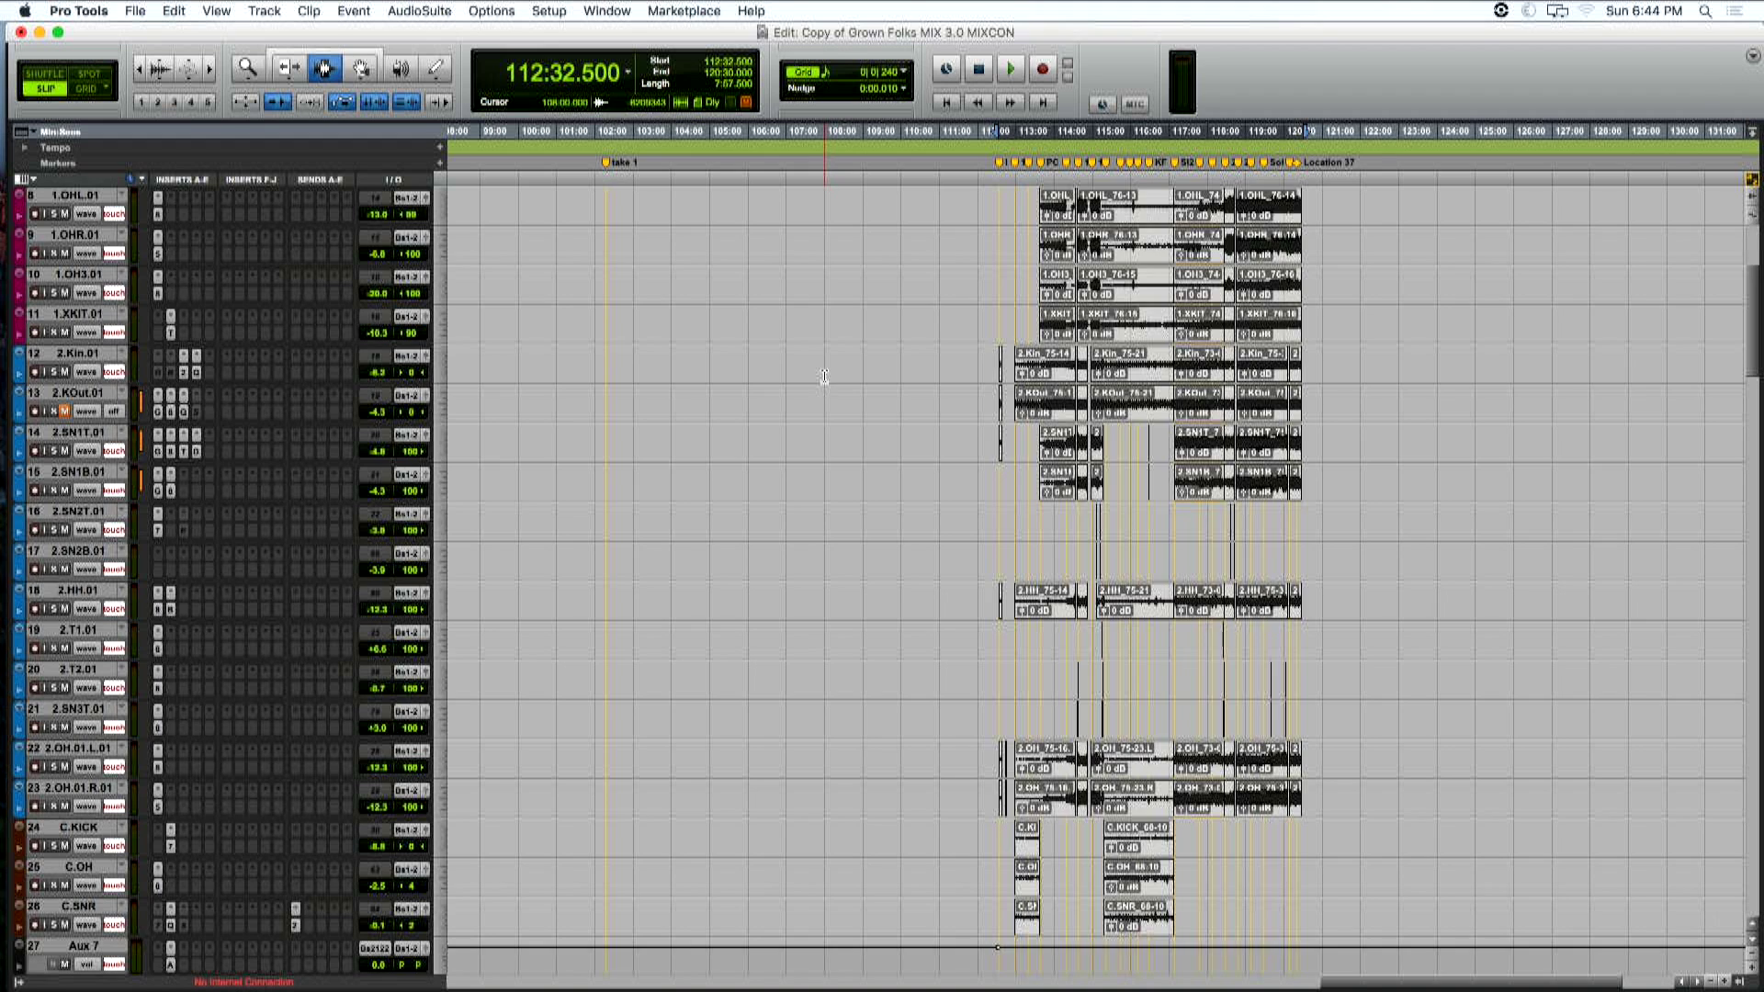
{"action": "scroll", "coordinate": [824, 377], "scroll_direction": "up", "scroll_amount": 5}
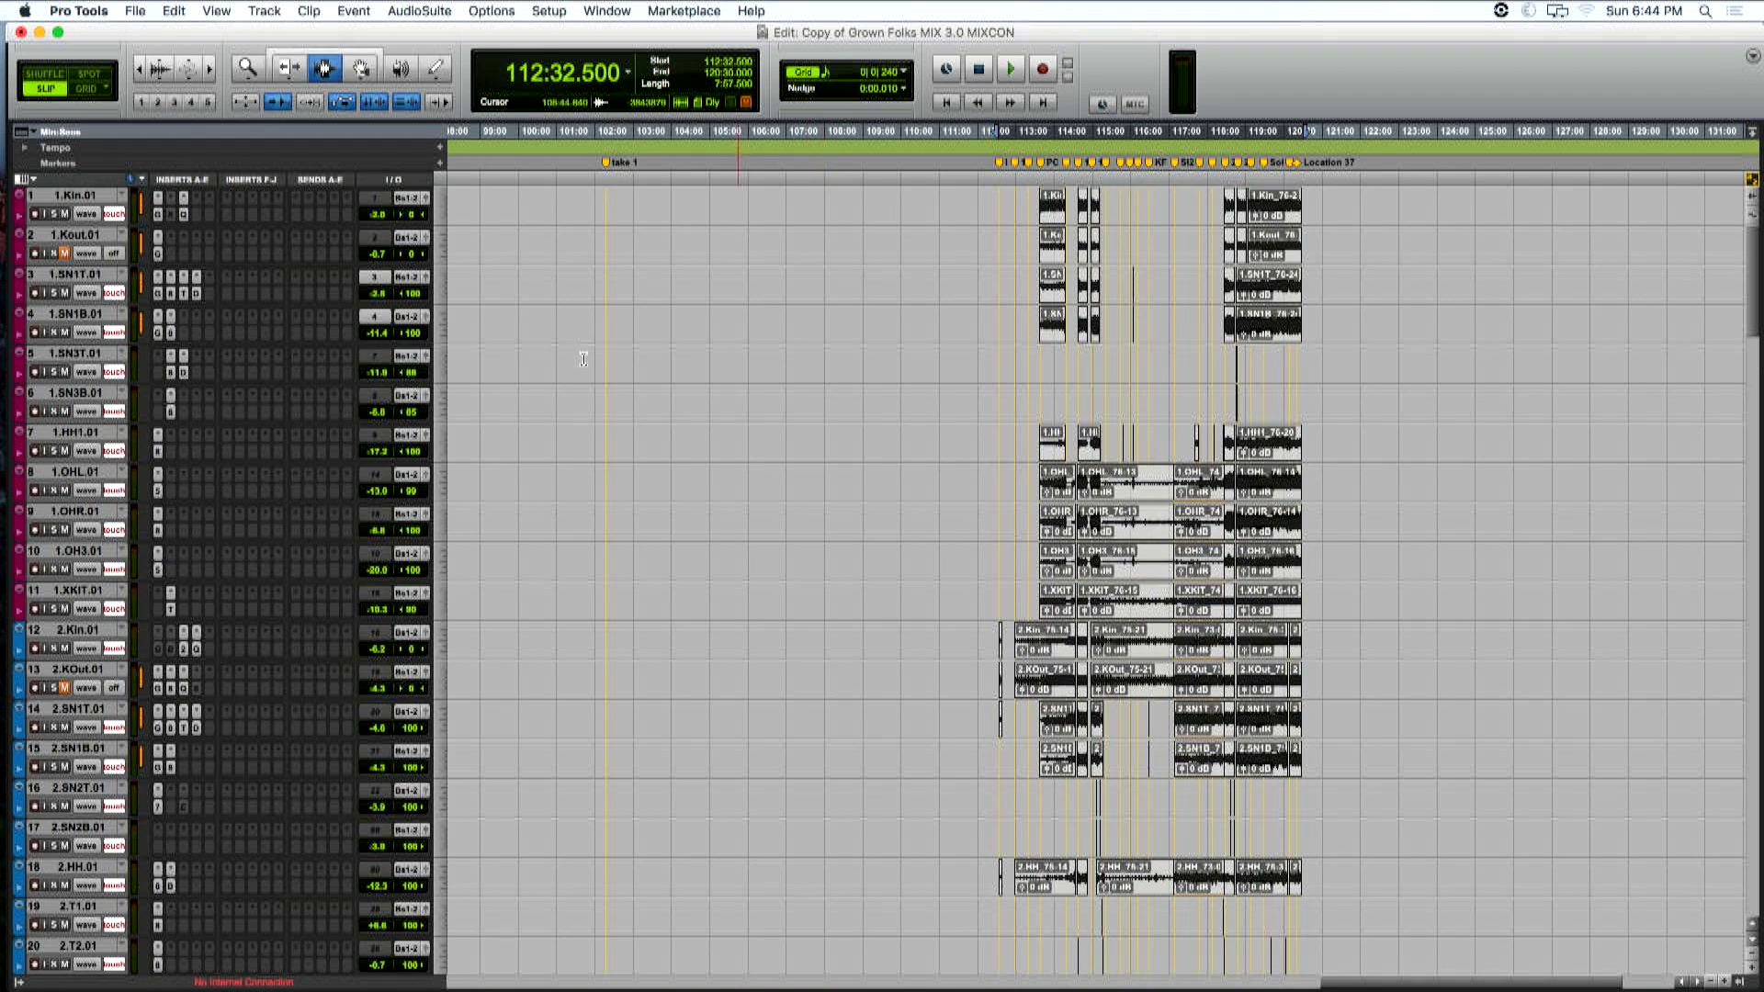
{"action": "left_click", "coordinate": [157, 215]}
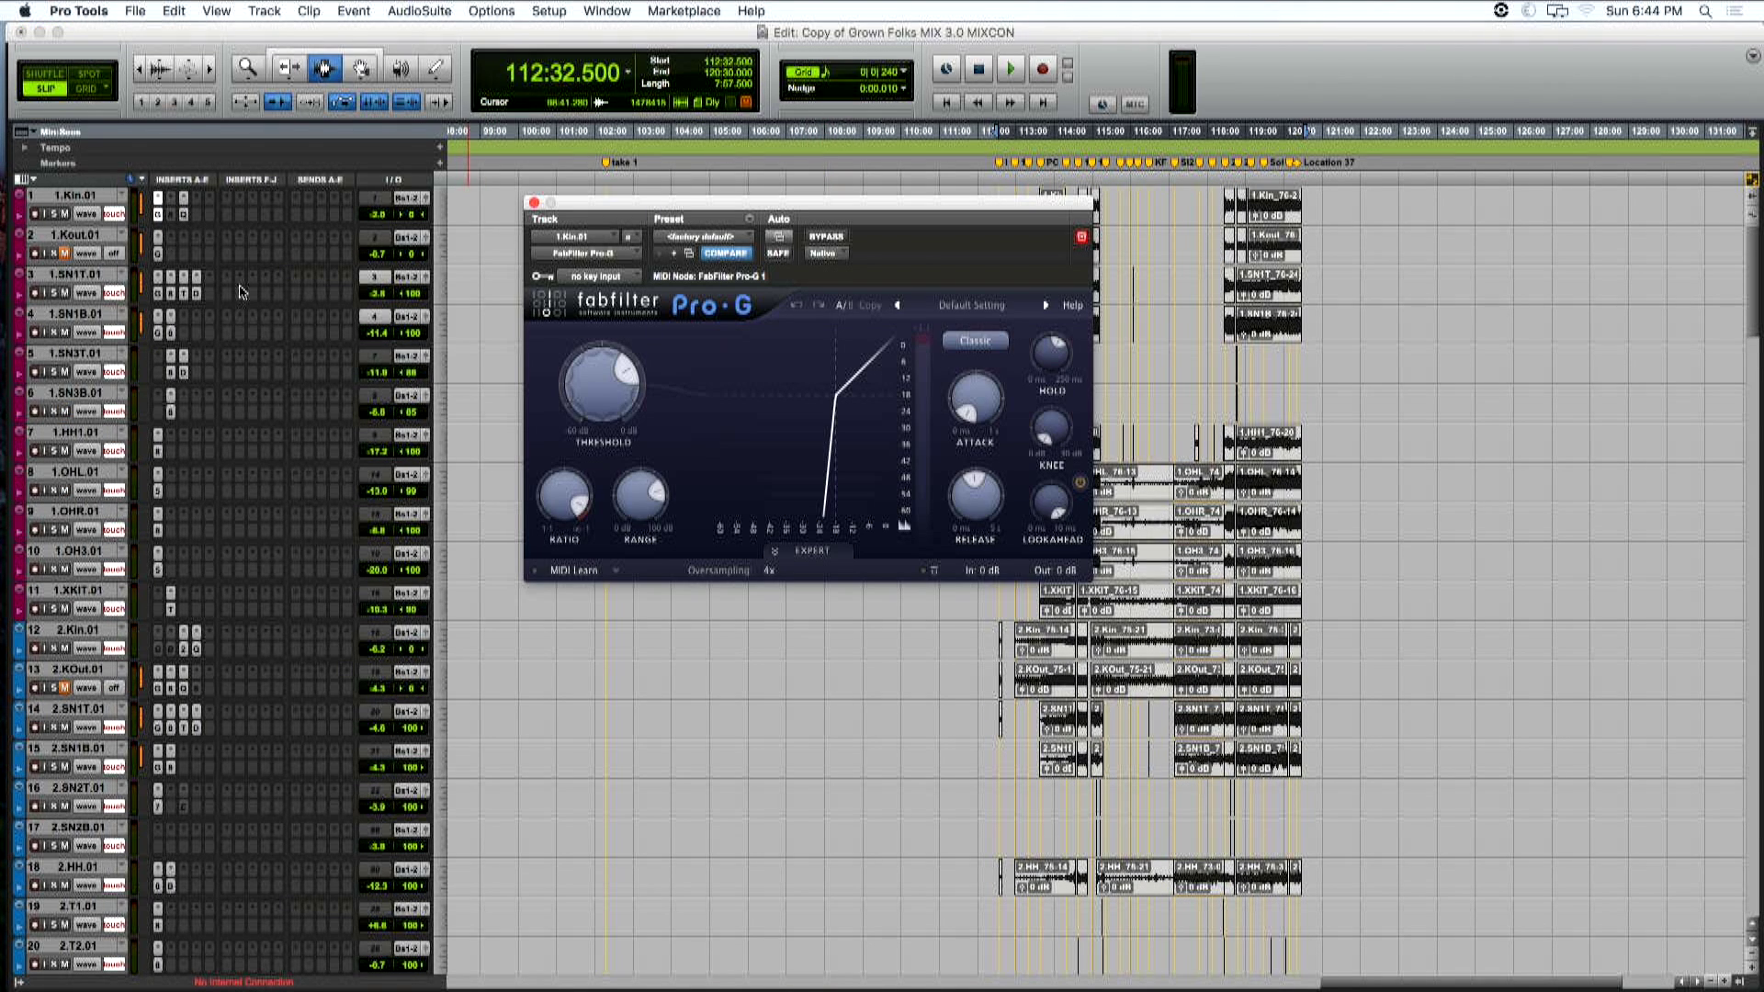
{"action": "left_click", "coordinate": [533, 203]}
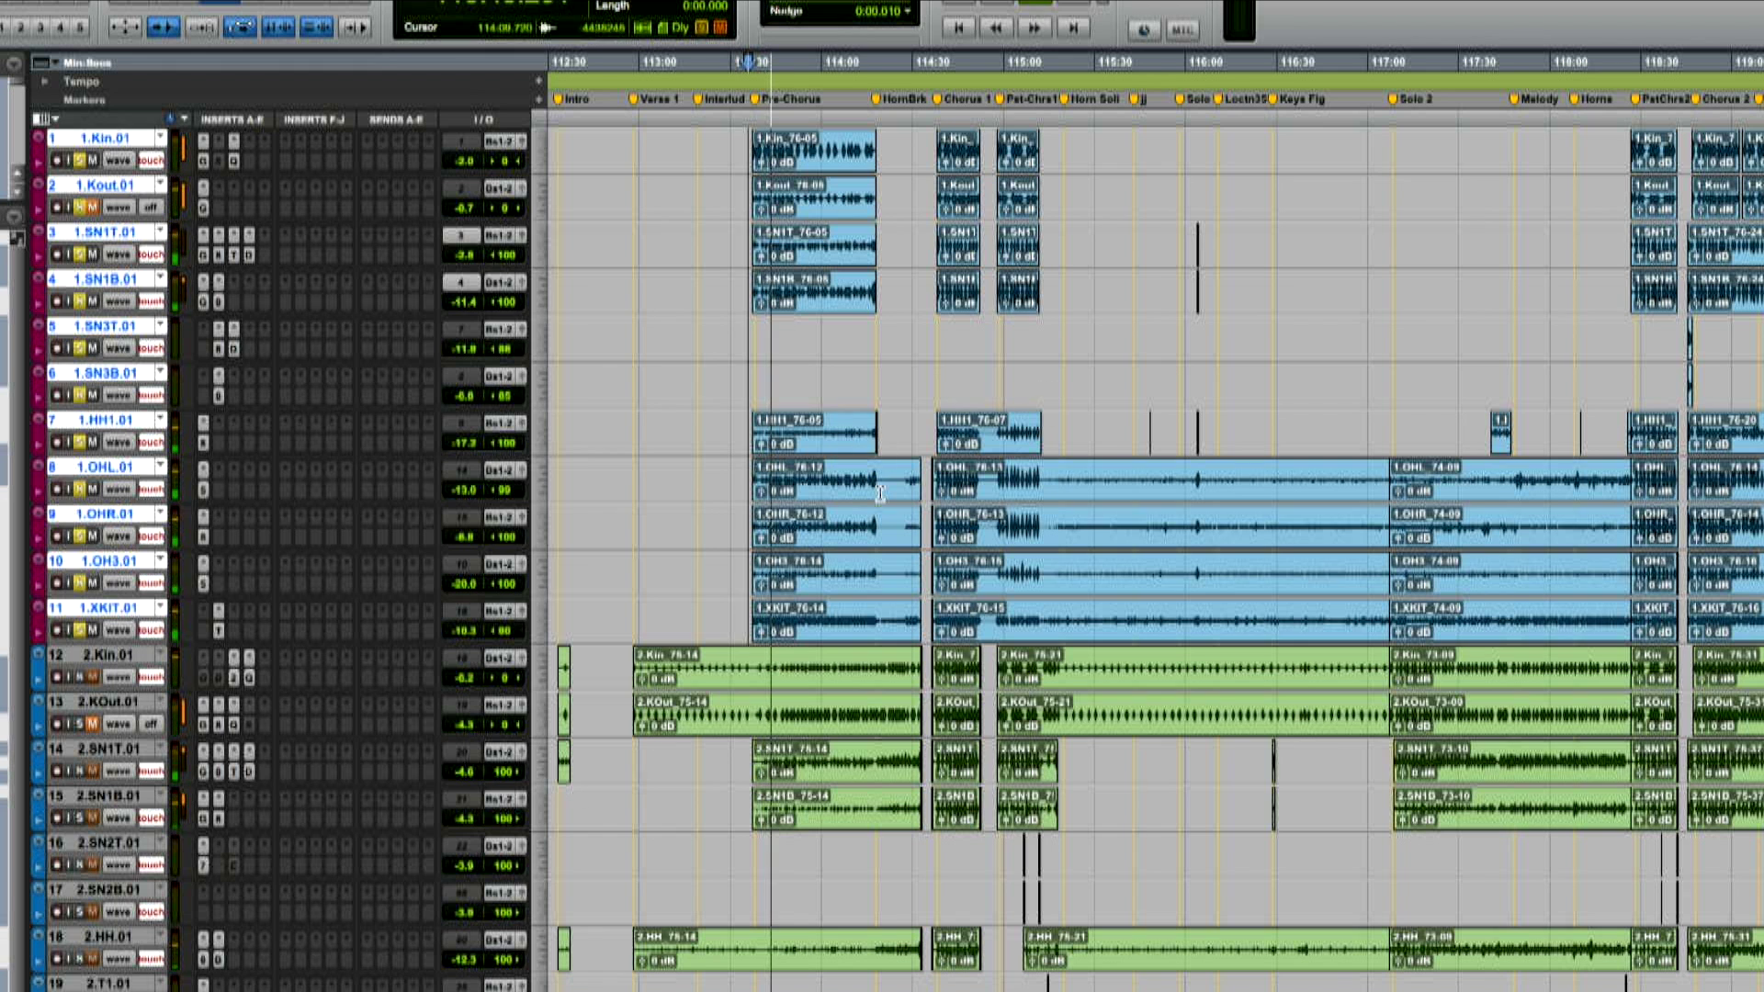
Inspect the UAD Neve 1081SE EQ and the insert below it on the 1.SN1T.01 snare track in the mixer
{"action": "key", "text": "ctrl+]"}
{"action": "key", "text": "ctrl+]"}
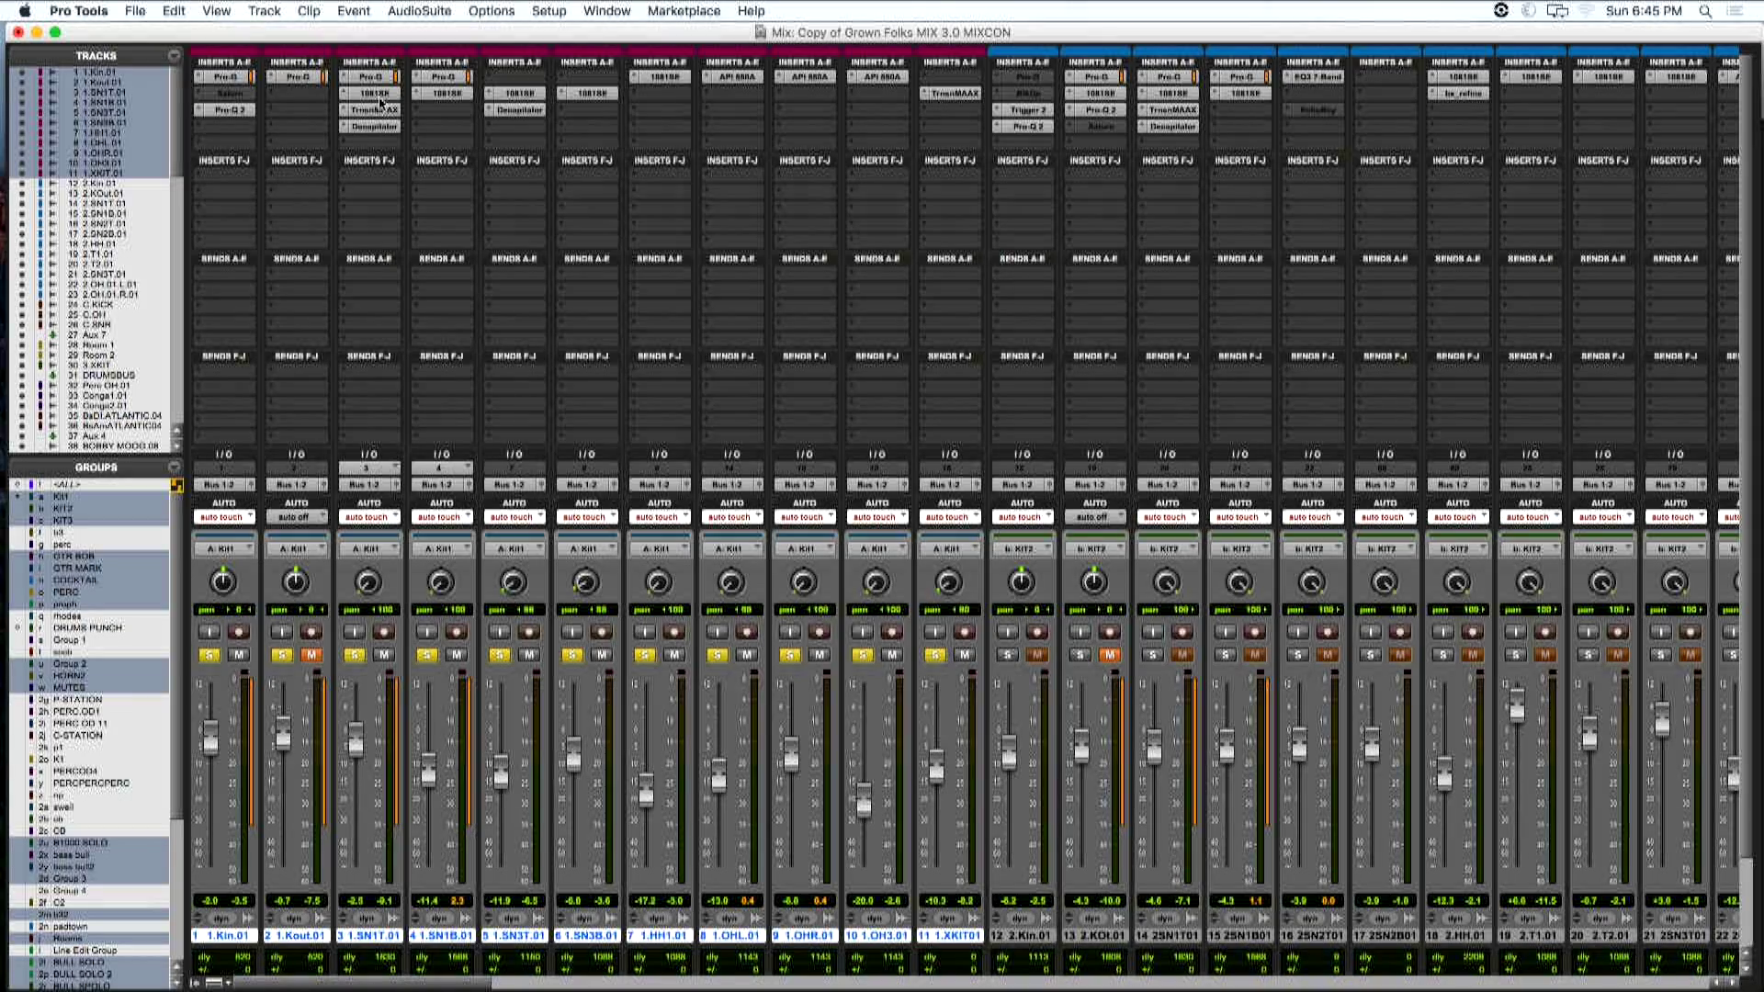
{"action": "left_click", "coordinate": [377, 94]}
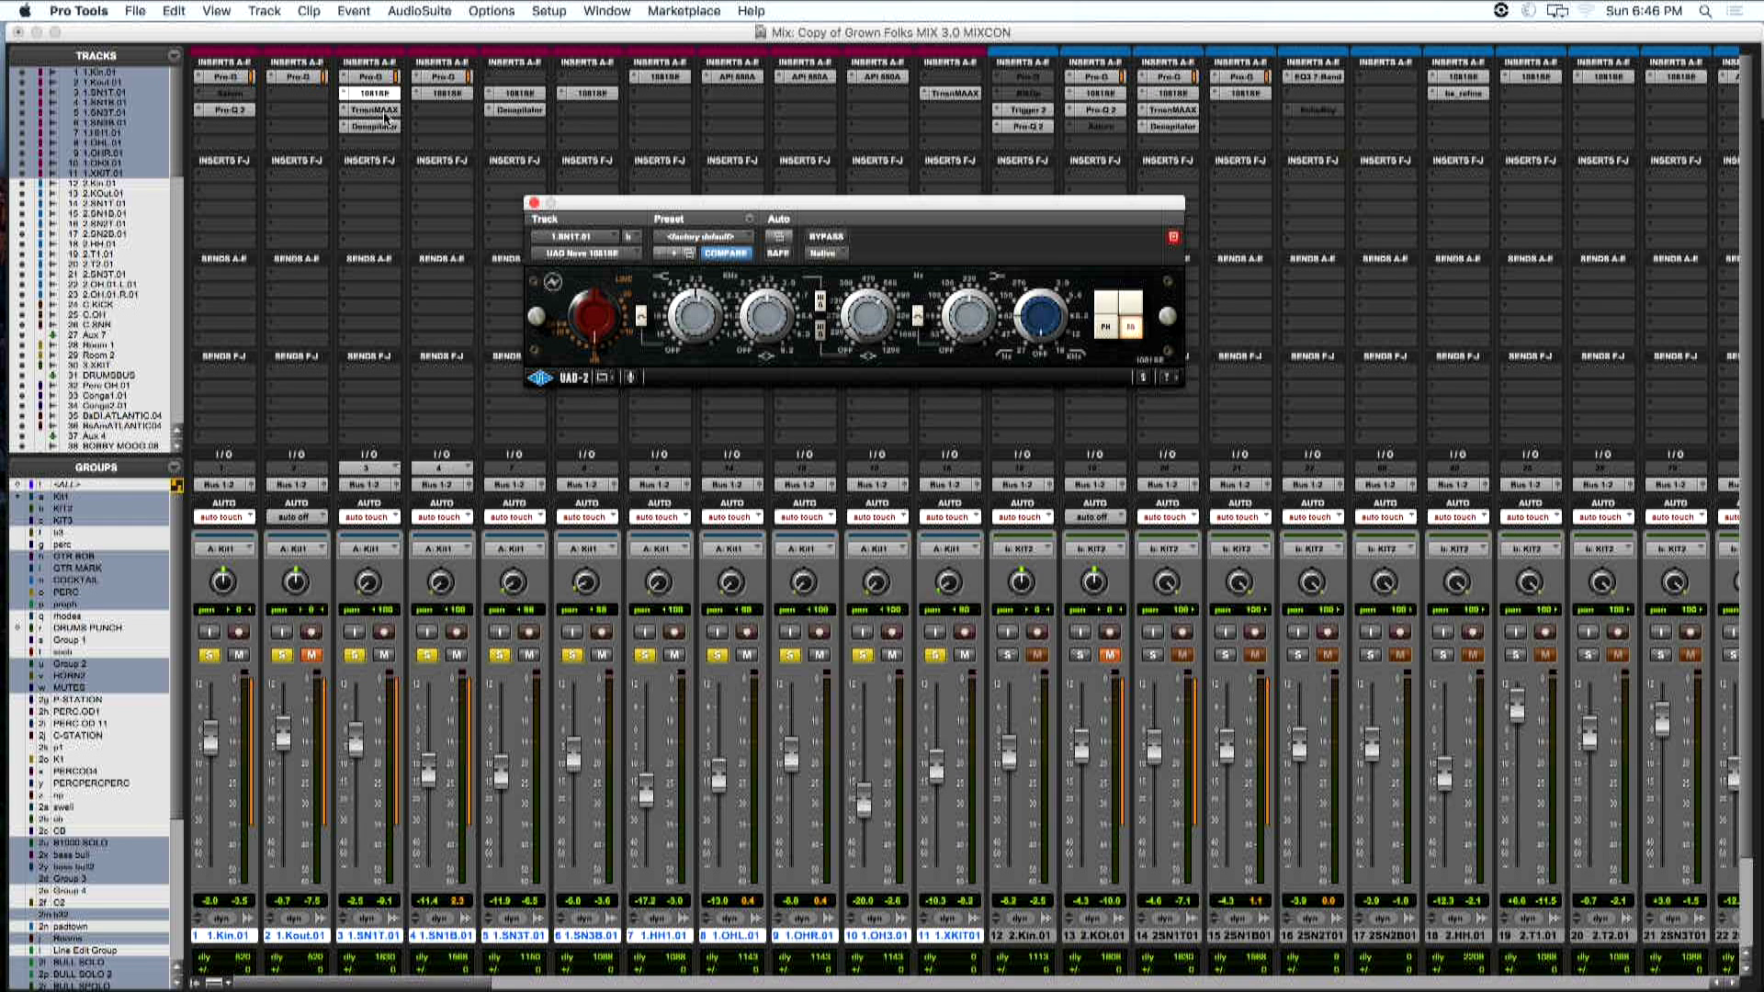
{"action": "left_click", "coordinate": [375, 110]}
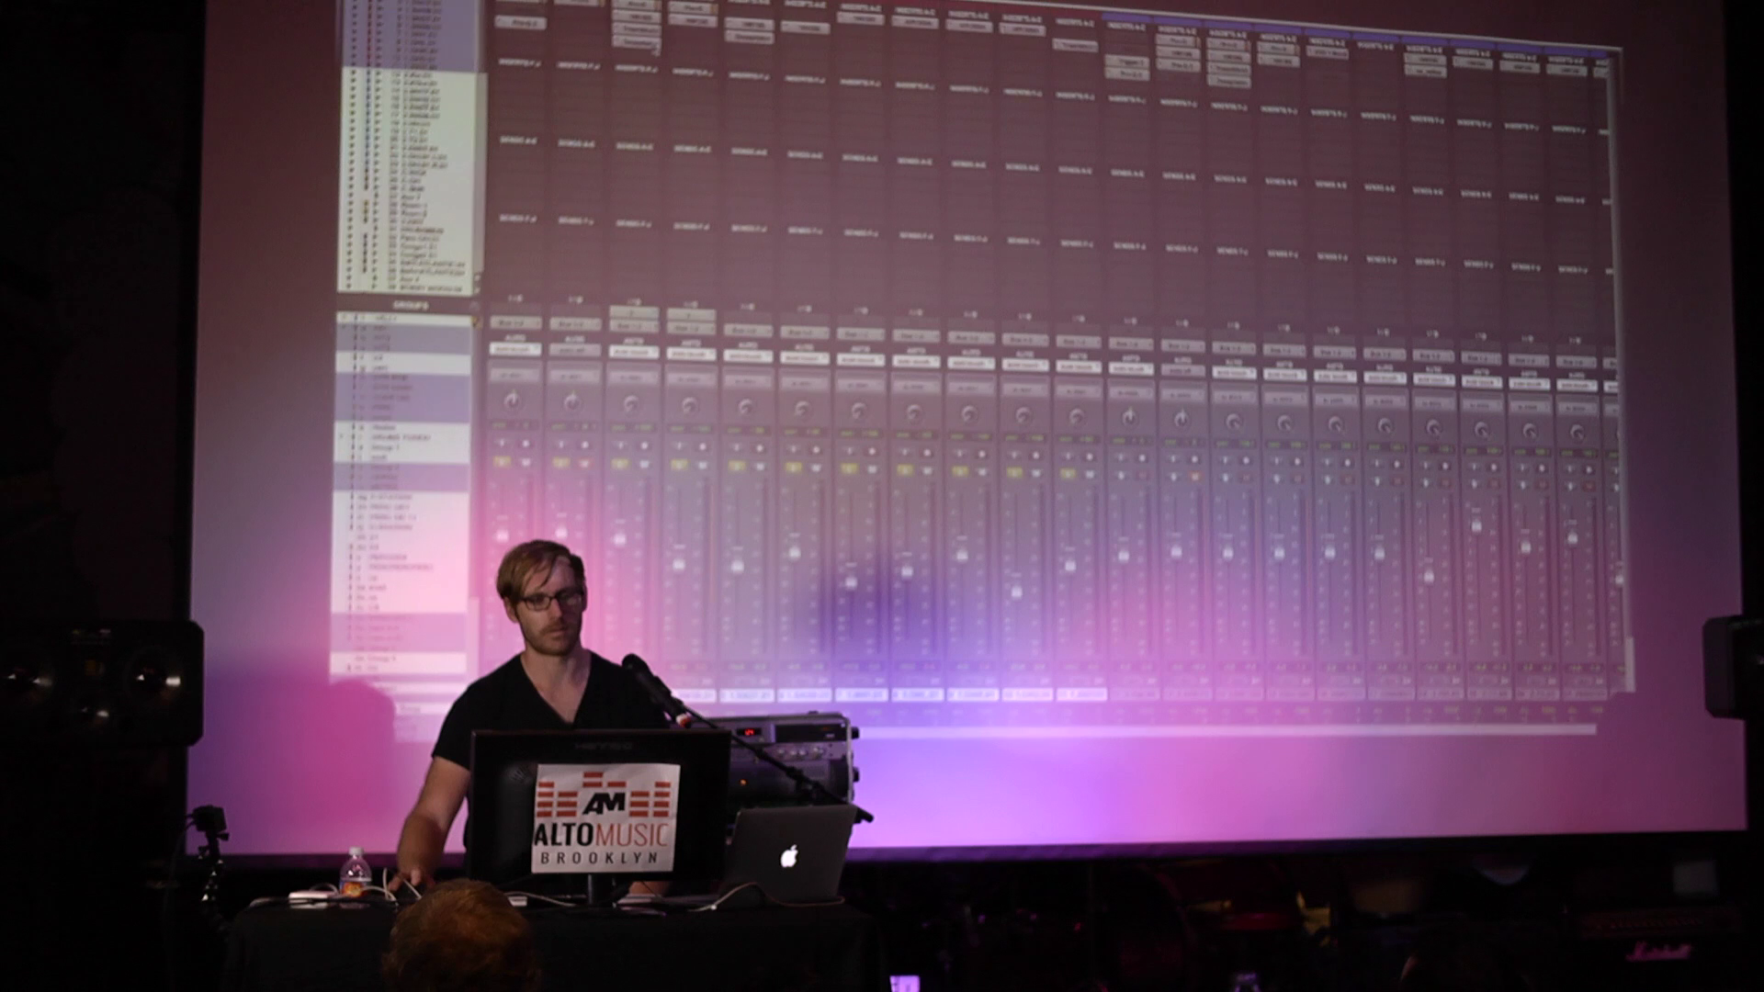
Compare the 1.SN1T.01 snare with Decapitator bypassed and active, and close the plug-in
{"action": "left_click", "coordinate": [653, 46]}
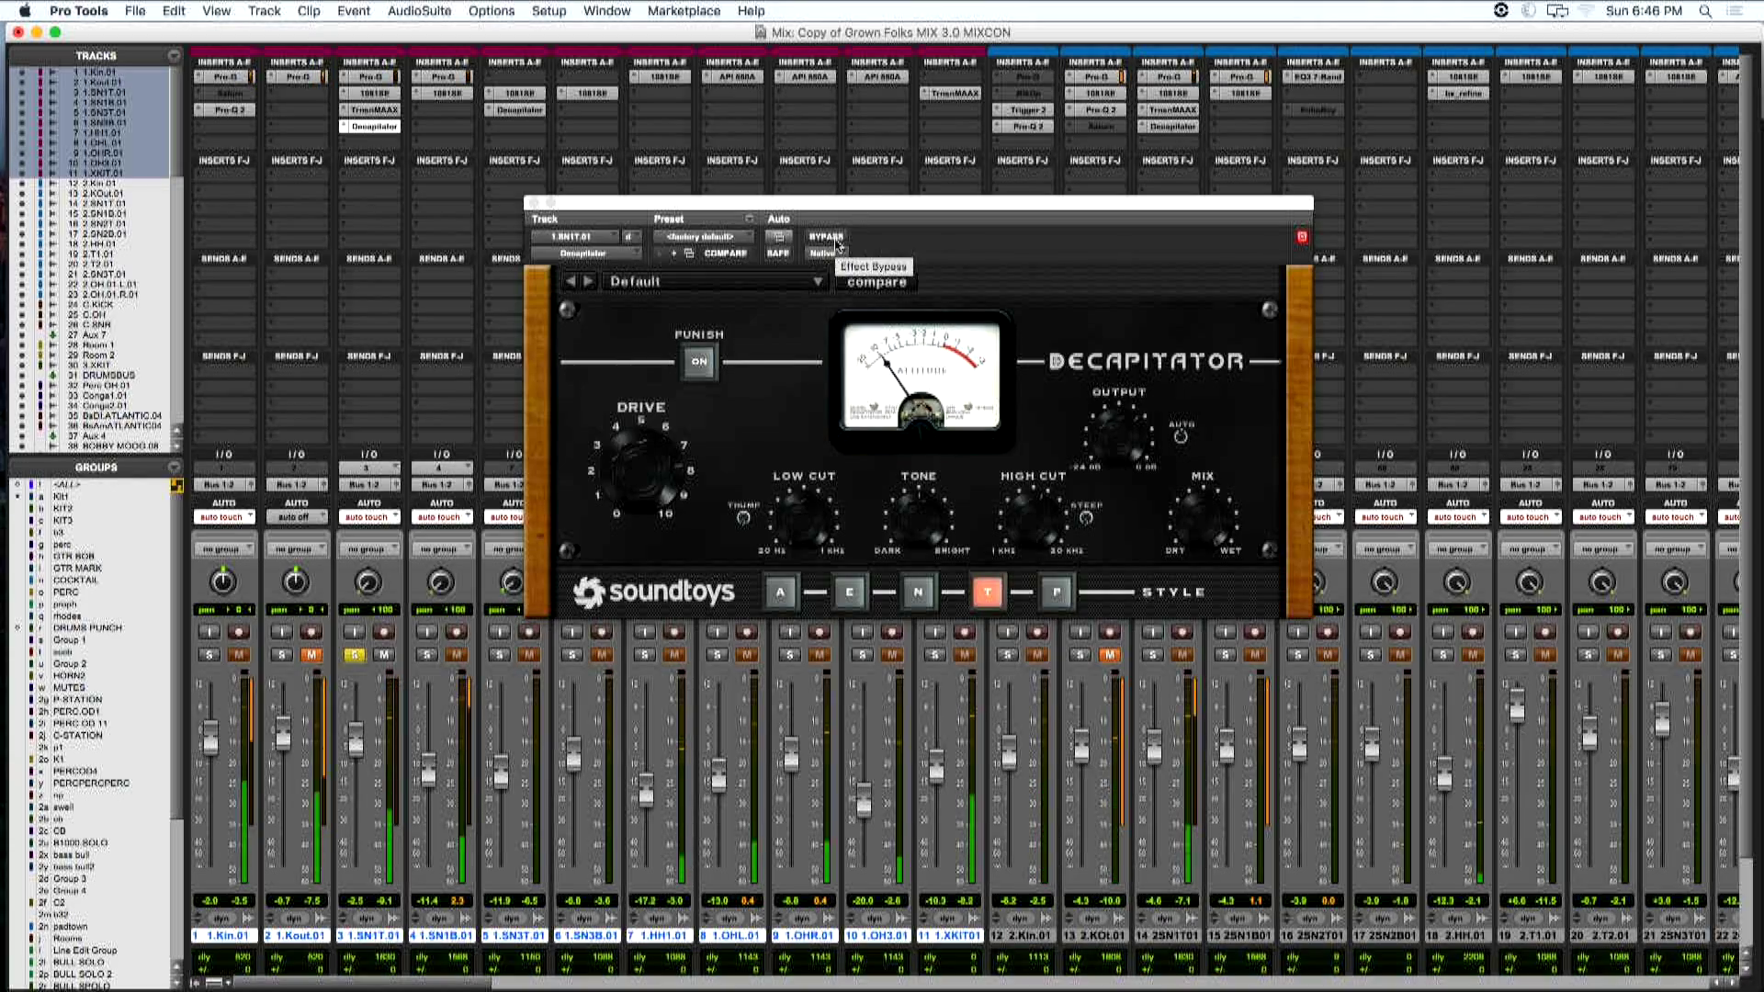
{"action": "left_click", "coordinate": [827, 237]}
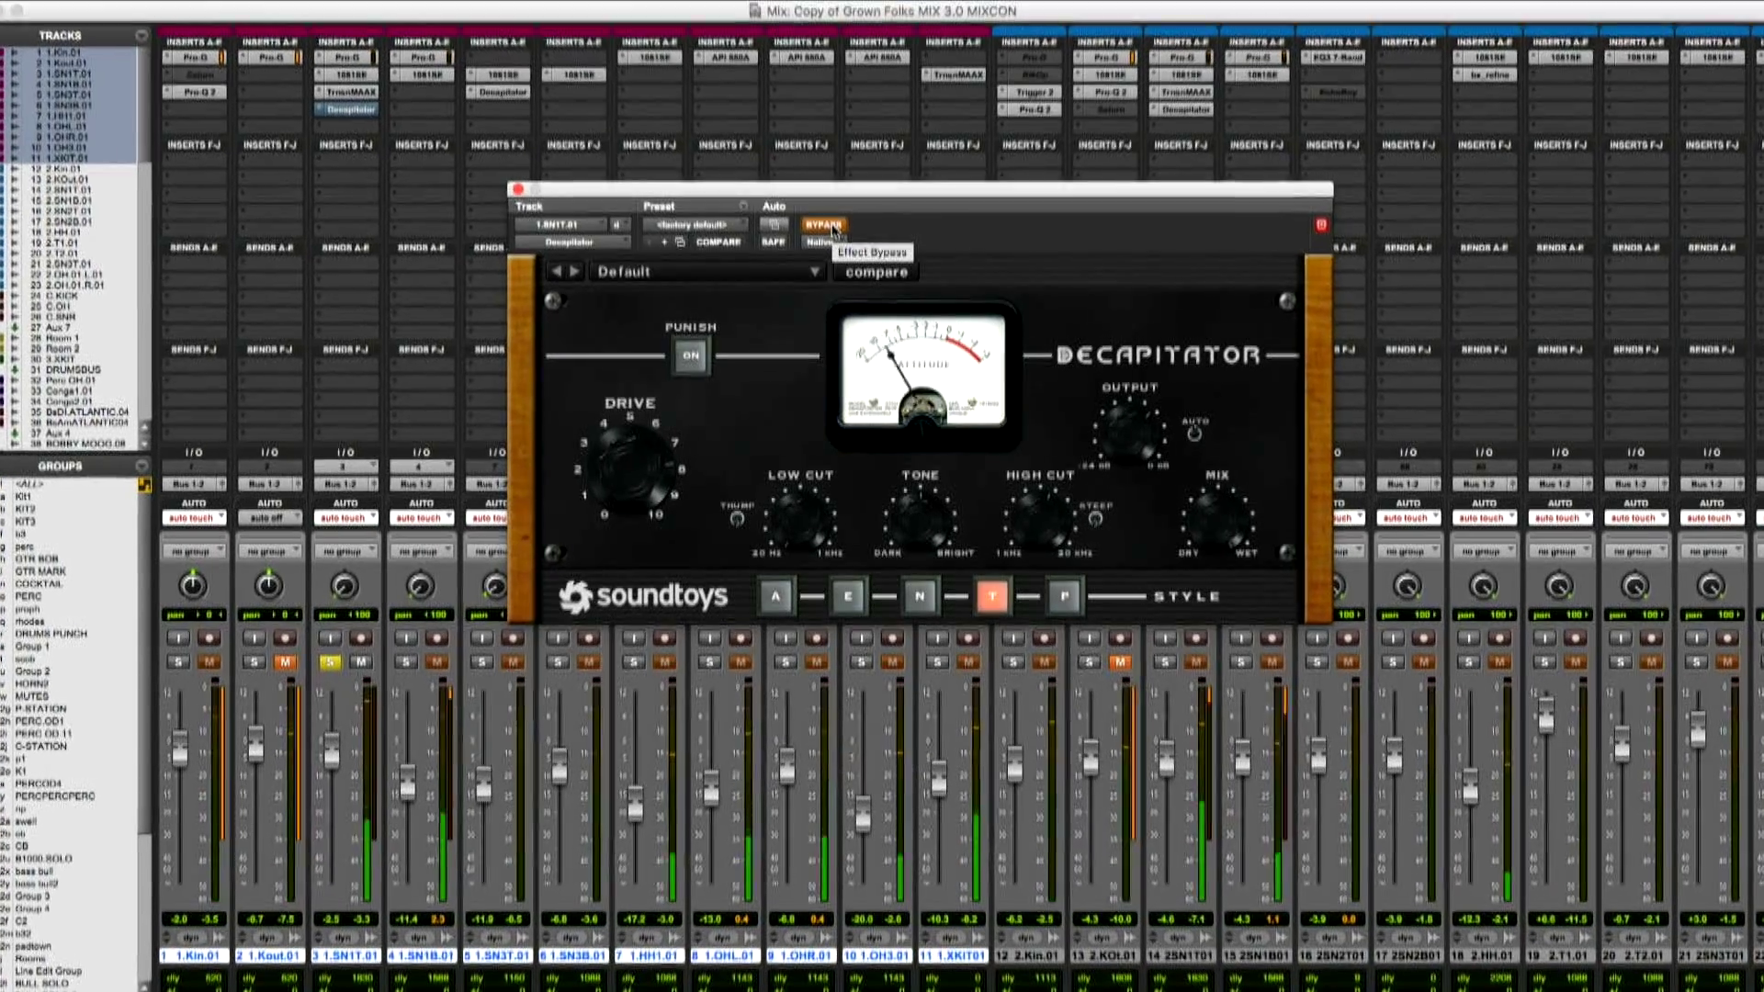
{"action": "left_click", "coordinate": [825, 225]}
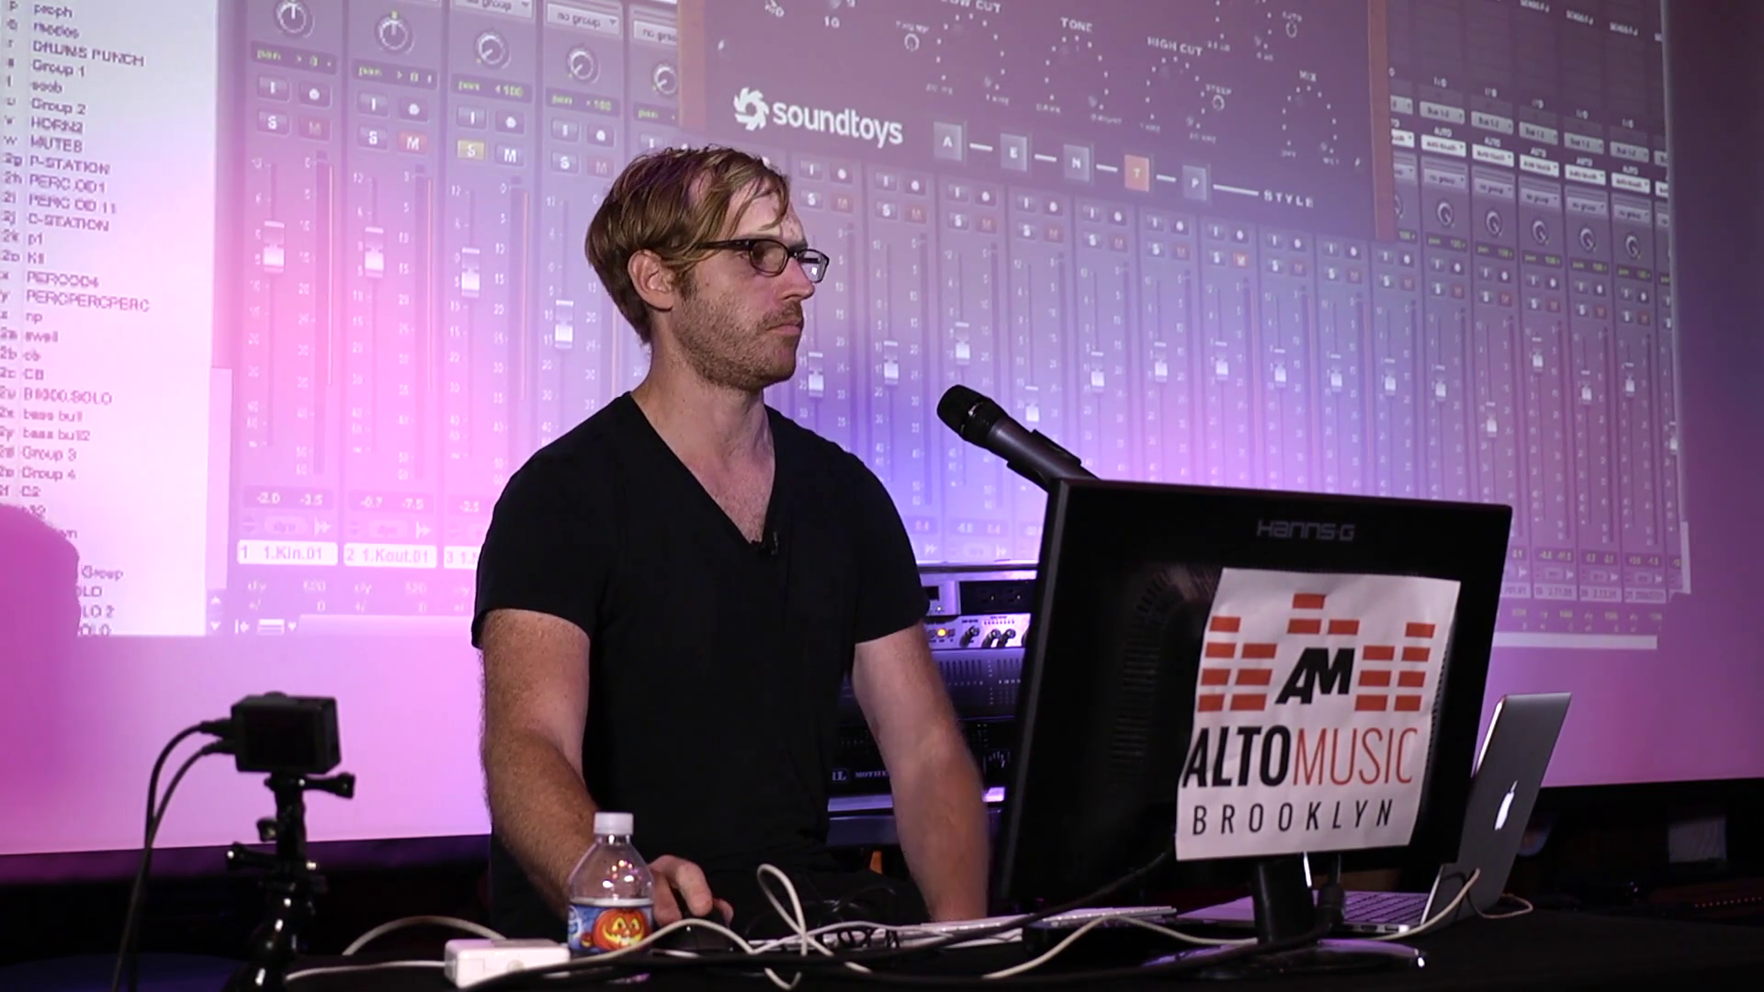
{"action": "key", "text": "super+w"}
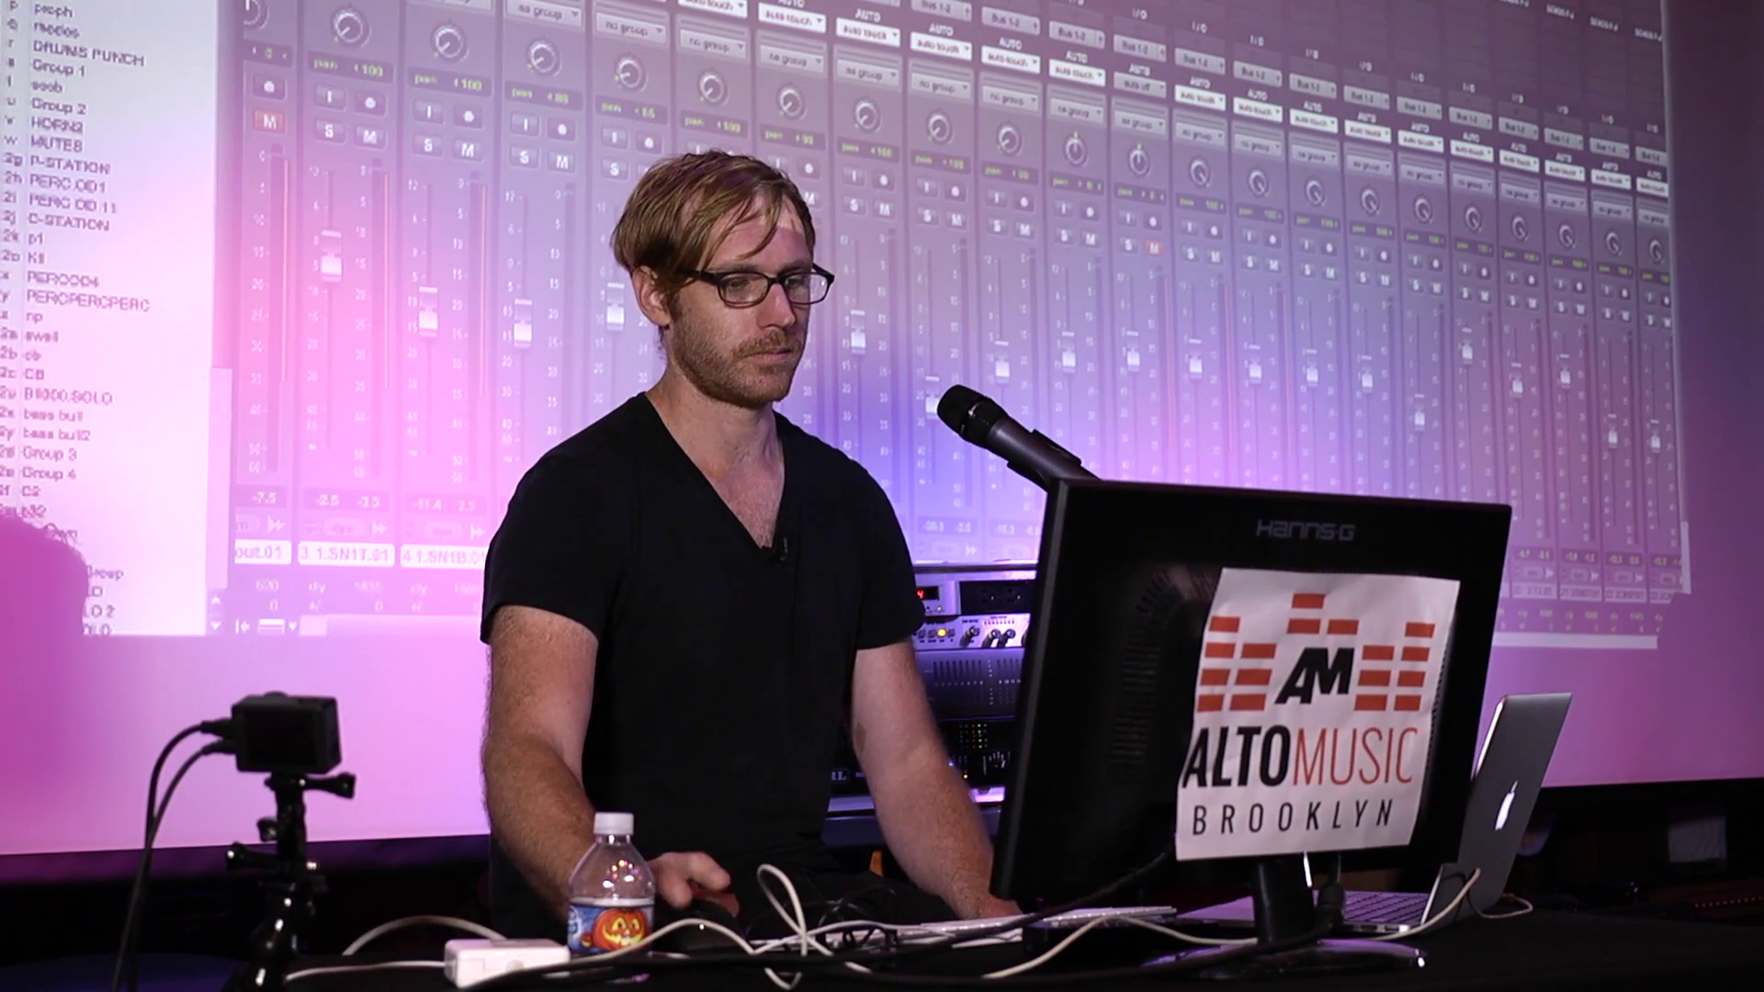
Return to the Edit window and play the soloed second drum kit from Verse 1
{"action": "scroll", "coordinate": [946, 276], "scroll_direction": "right", "scroll_amount": 3}
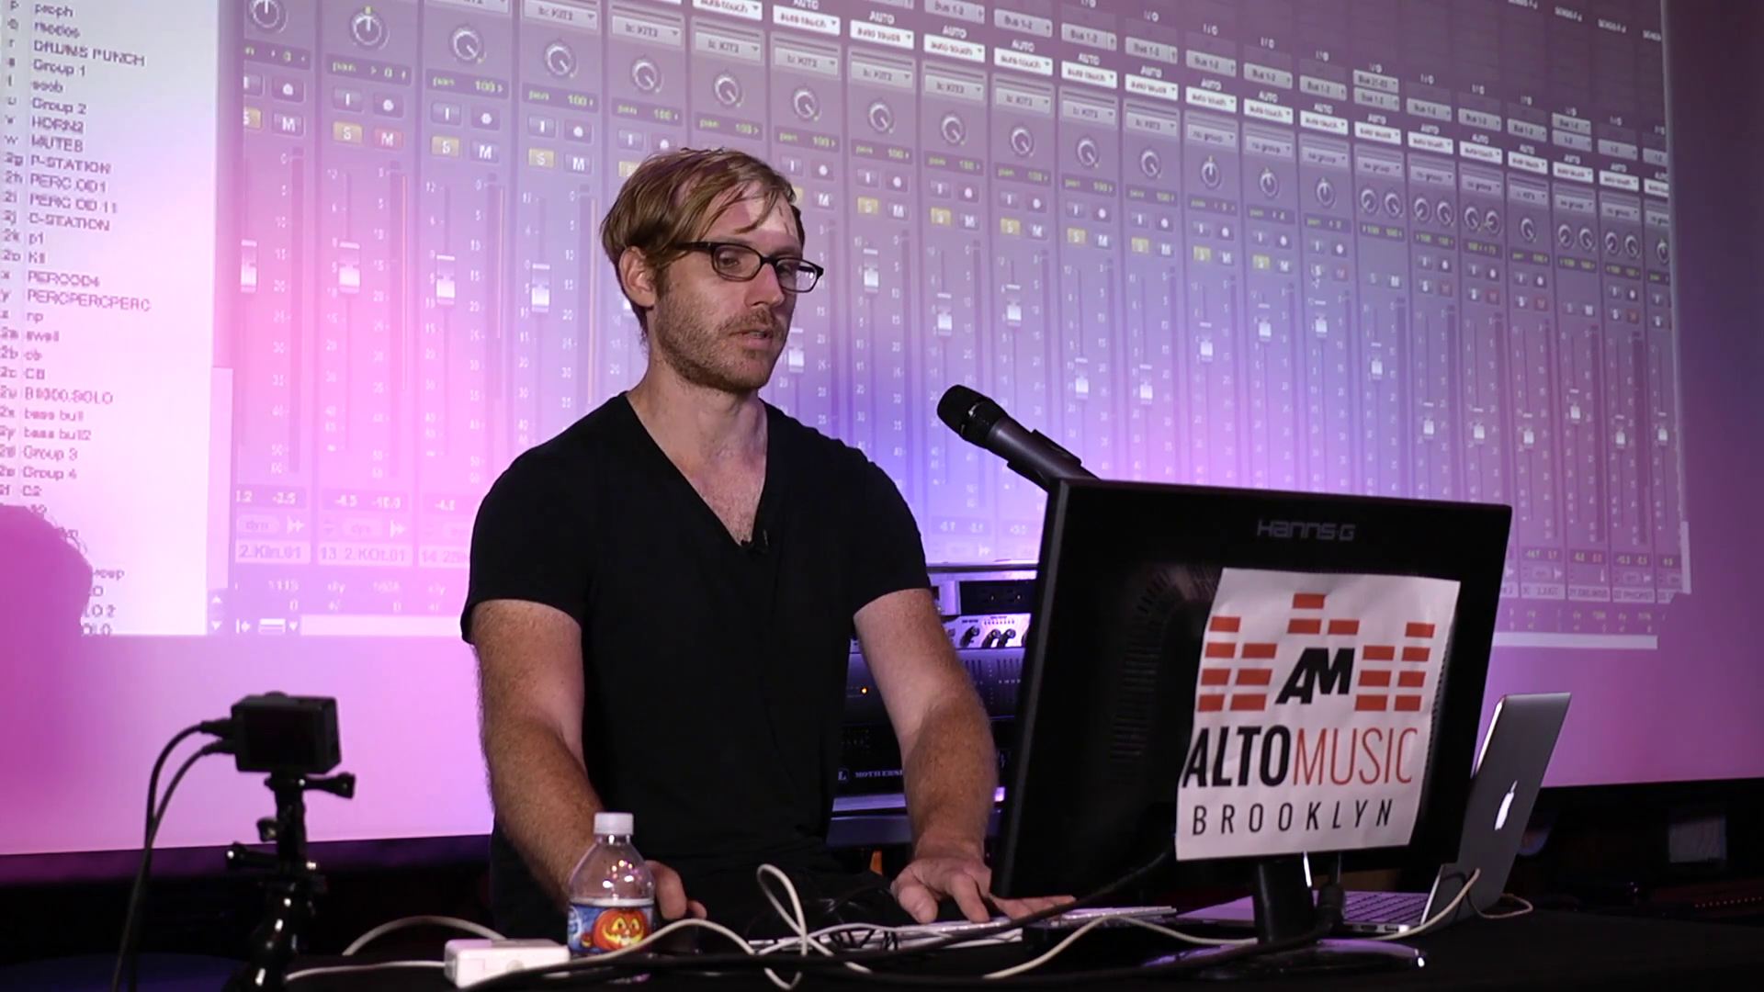
{"action": "key", "text": "super+equal"}
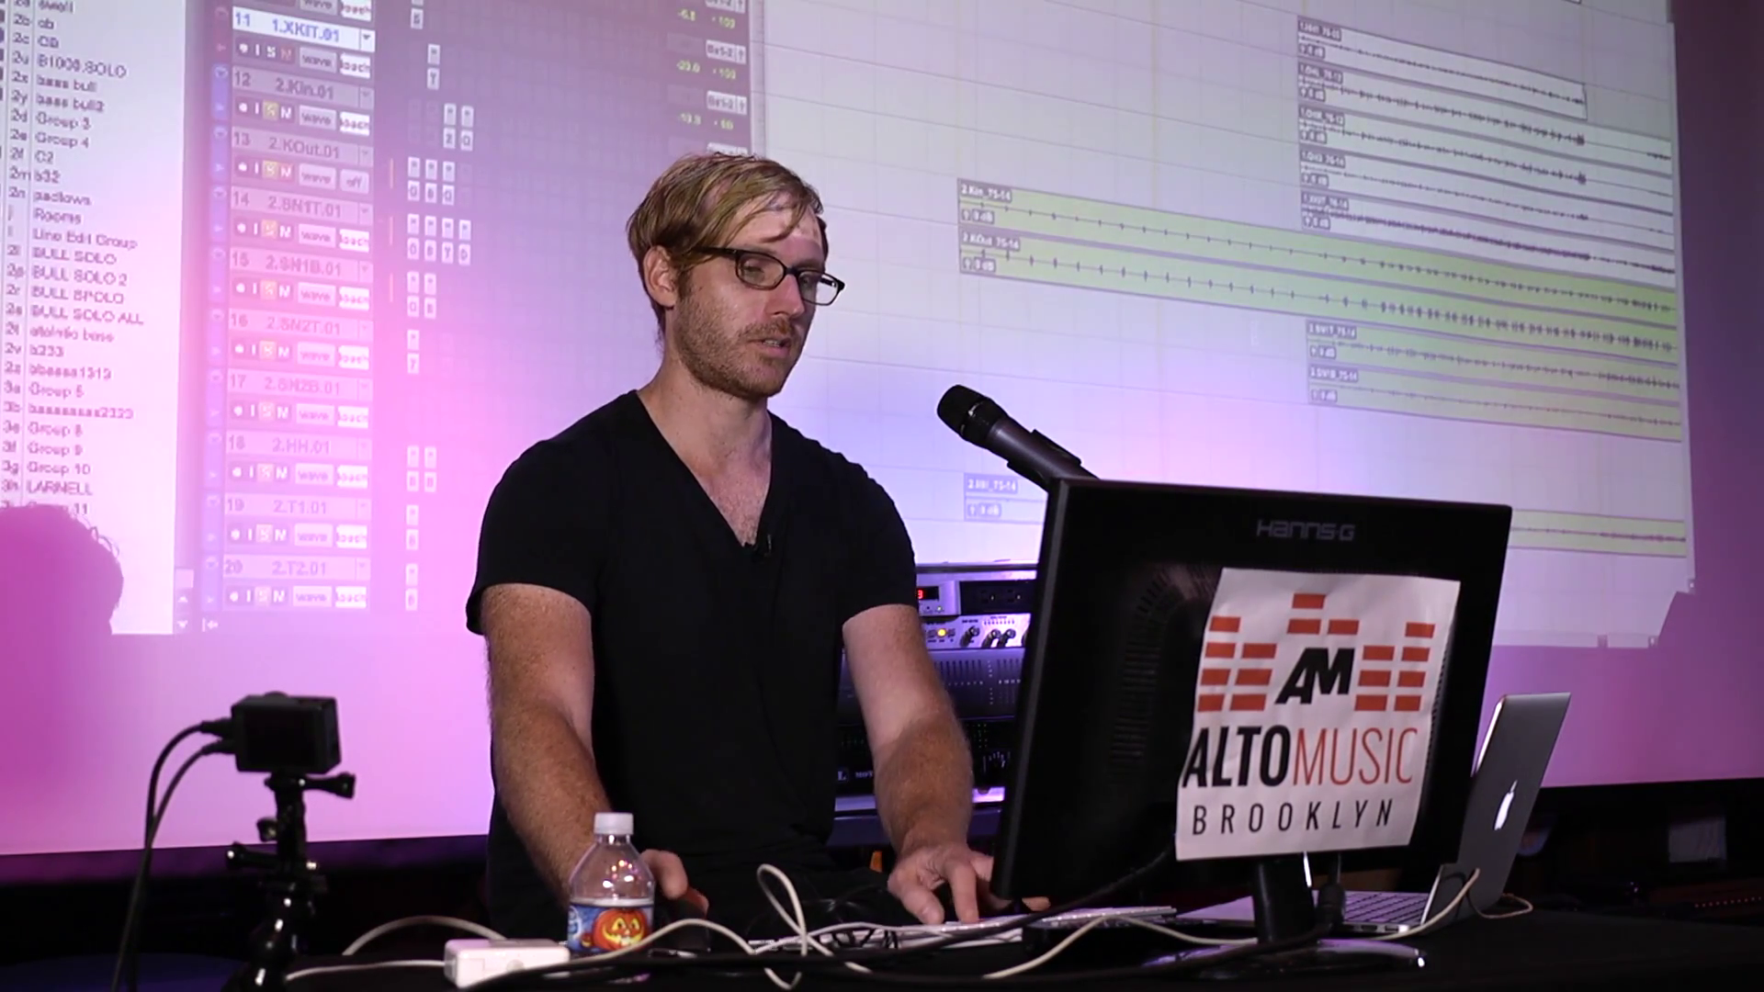
{"action": "key", "text": "super+bracketleft"}
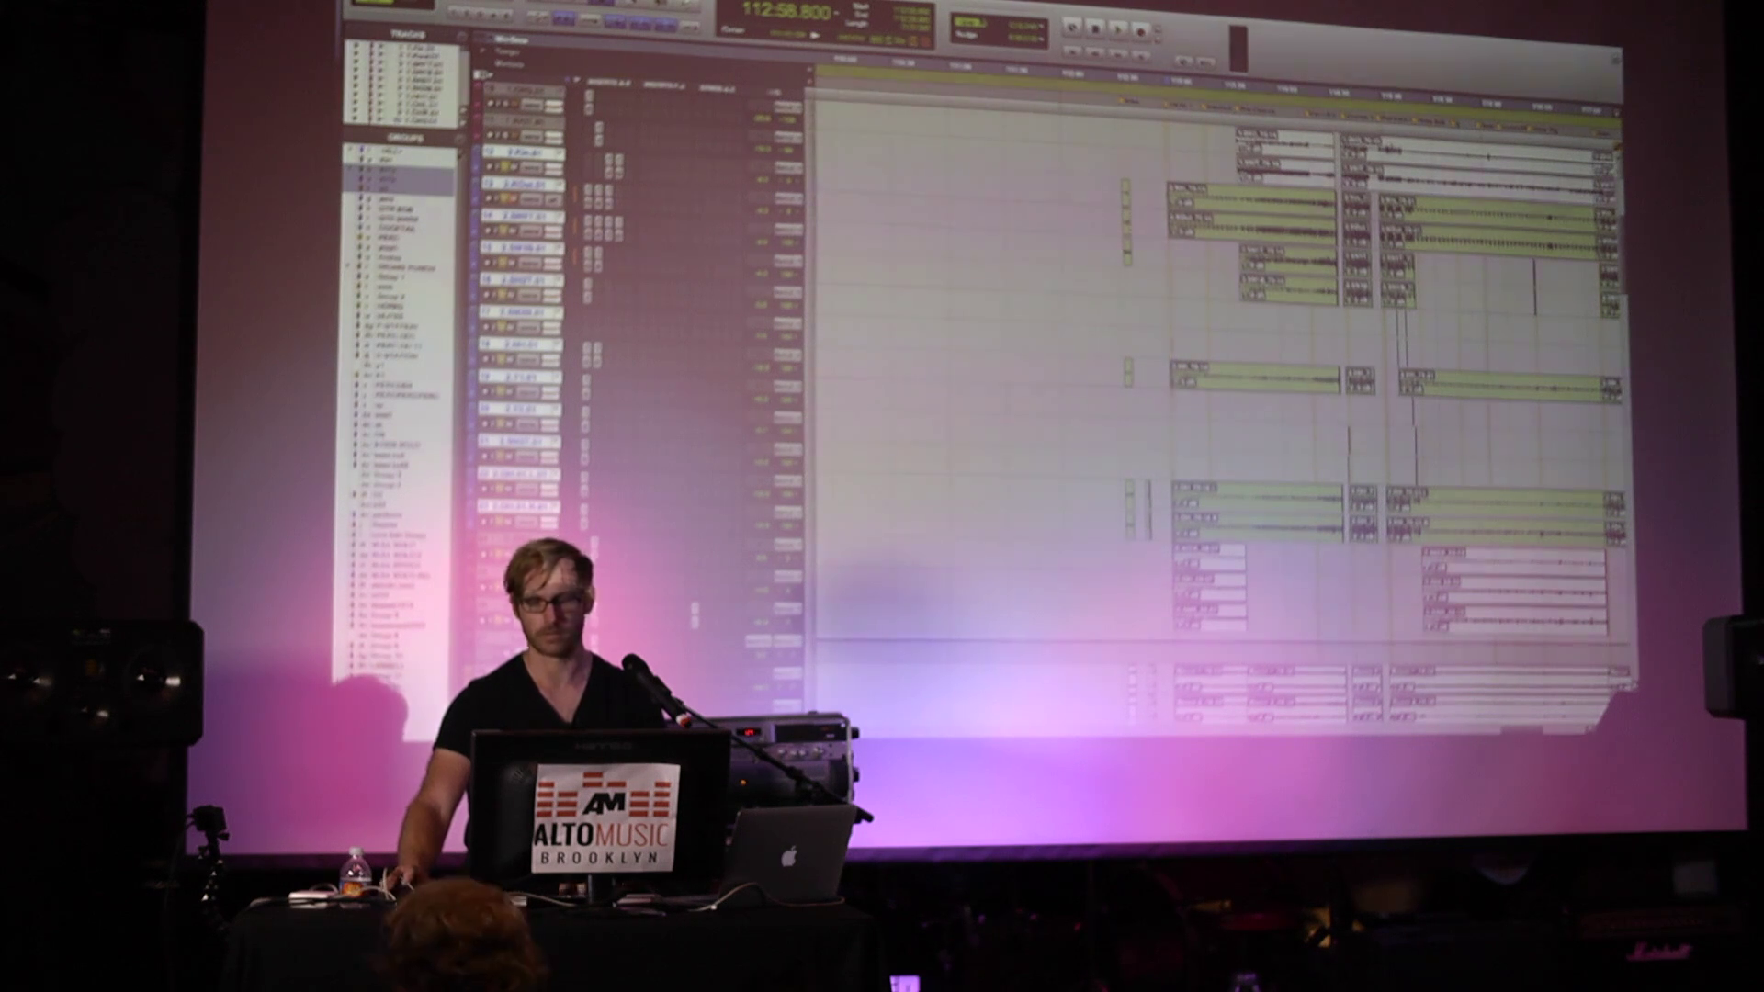
{"action": "key", "text": "space"}
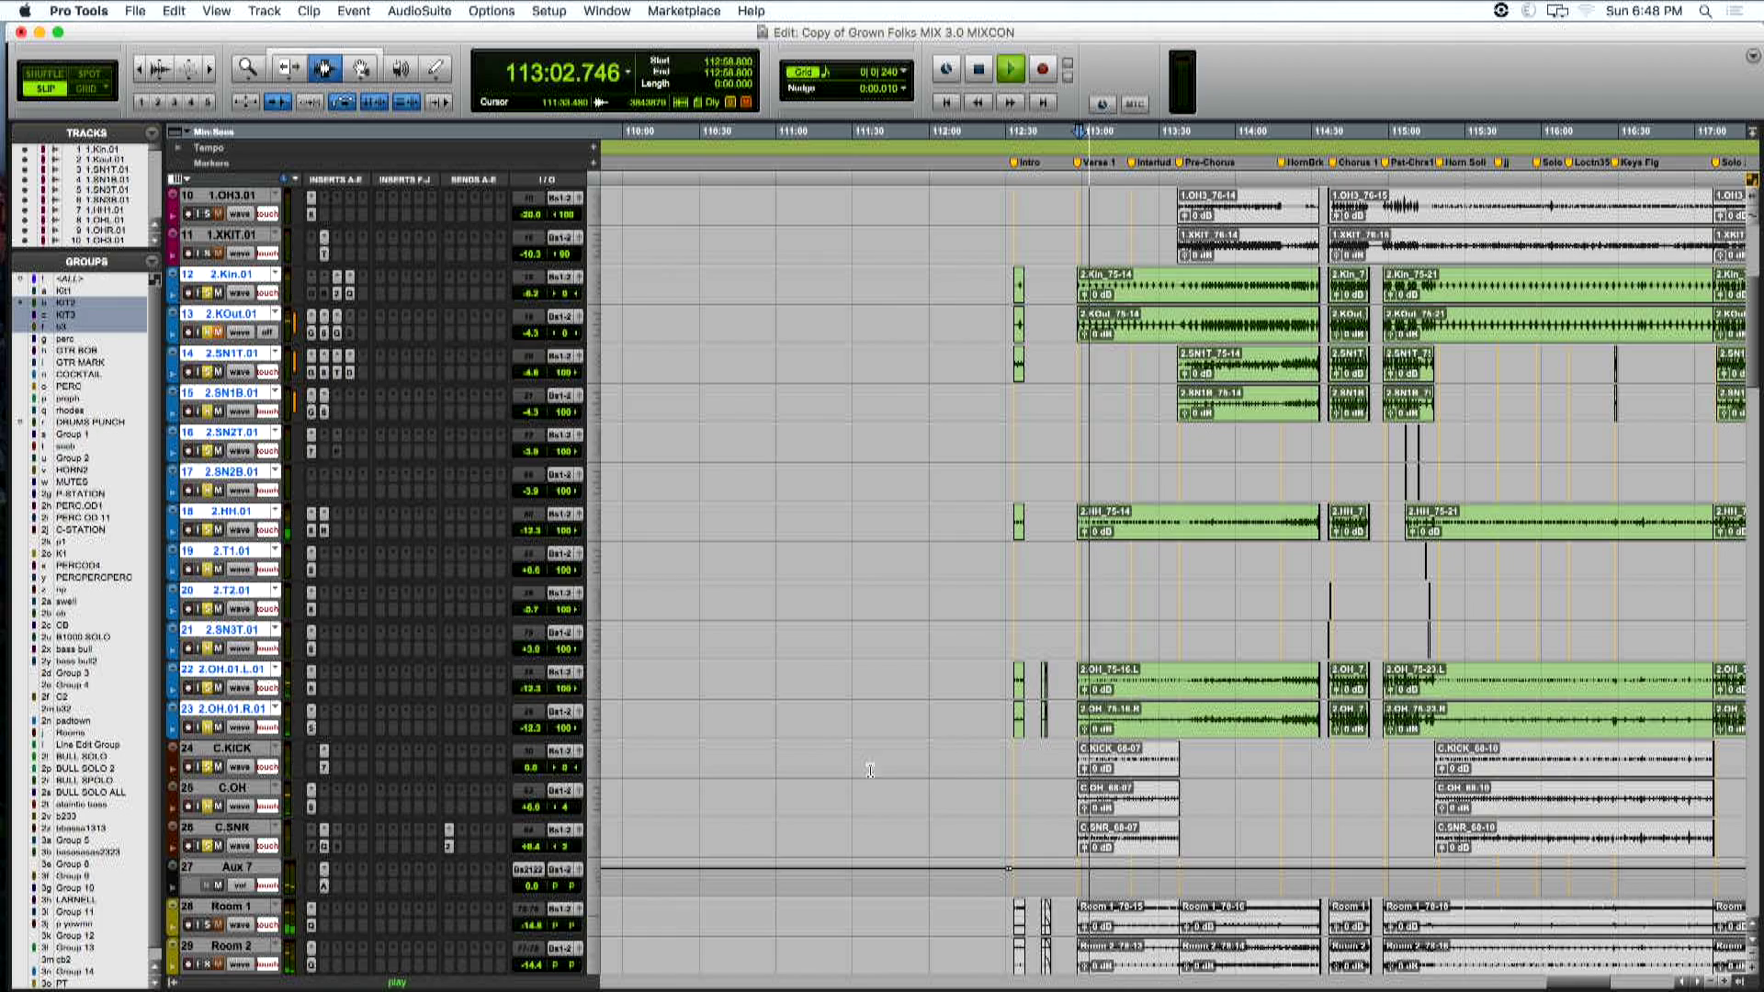
Inspect the Altiverb EMT 140 reverb on Aux 7 while the drums play, stop playback and close the plug-in
{"action": "scroll", "coordinate": [919, 771], "scroll_direction": "down", "scroll_amount": 2}
{"action": "scroll", "coordinate": [877, 771], "scroll_direction": "down", "scroll_amount": 3}
{"action": "scroll", "coordinate": [416, 811], "scroll_direction": "up", "scroll_amount": 3}
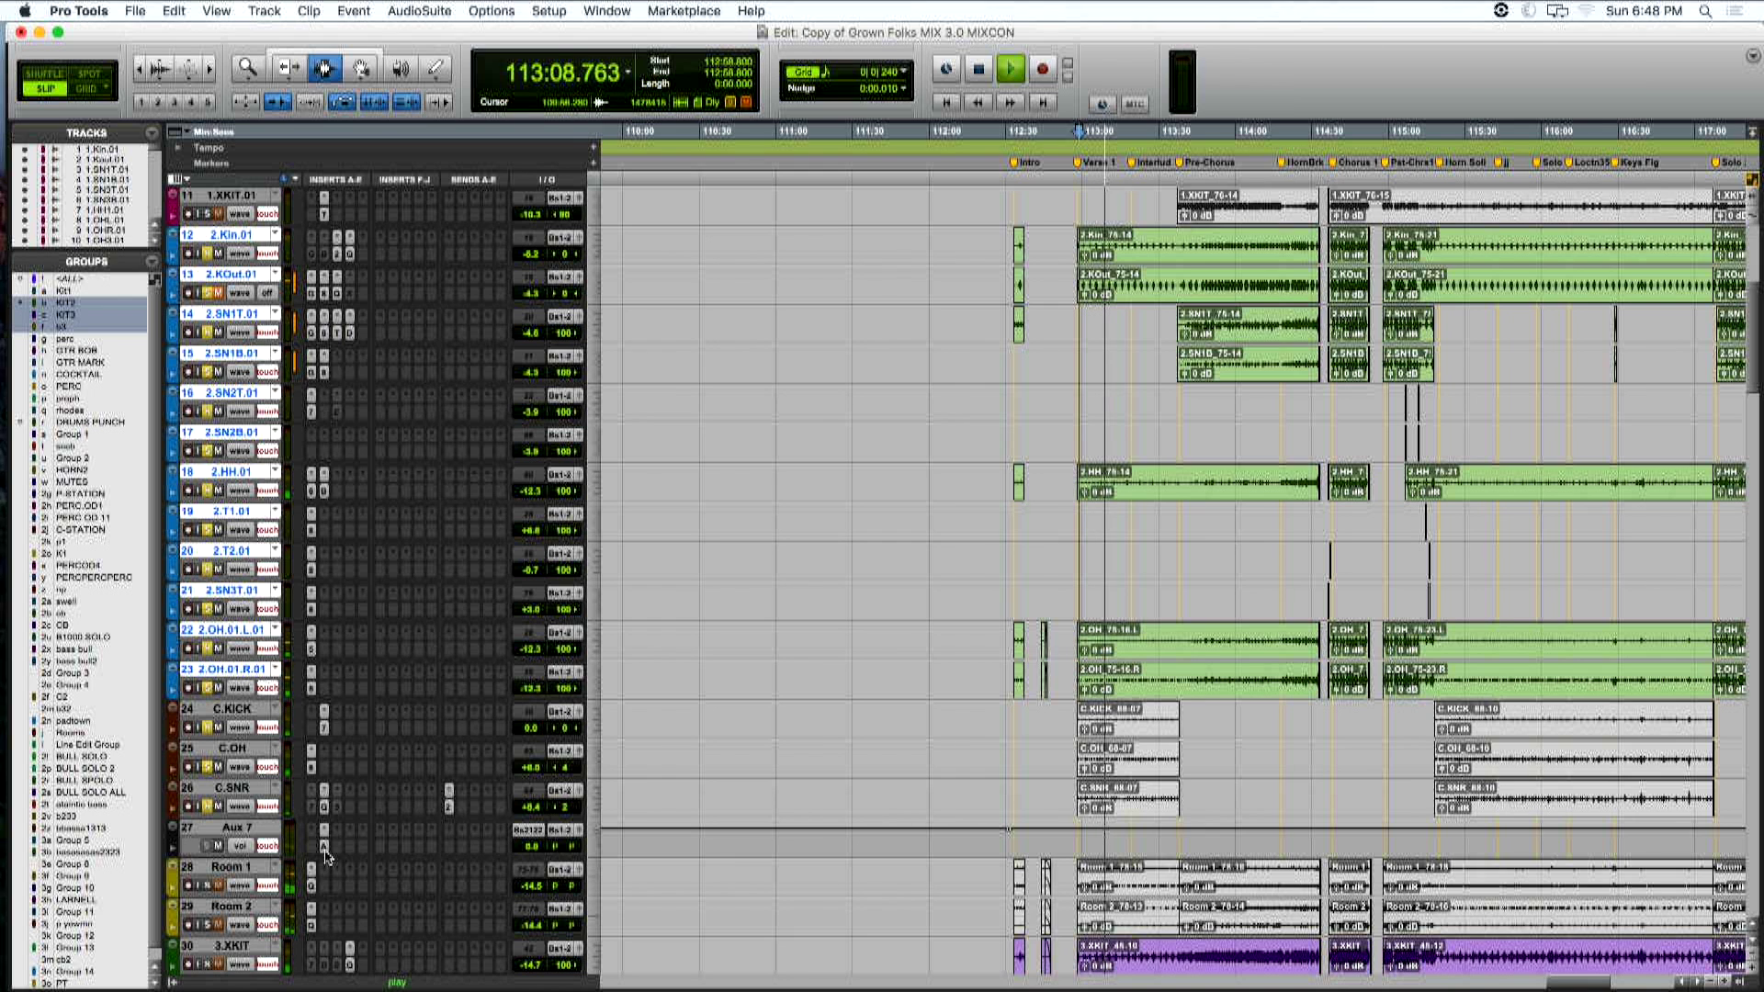
{"action": "left_click", "coordinate": [324, 847]}
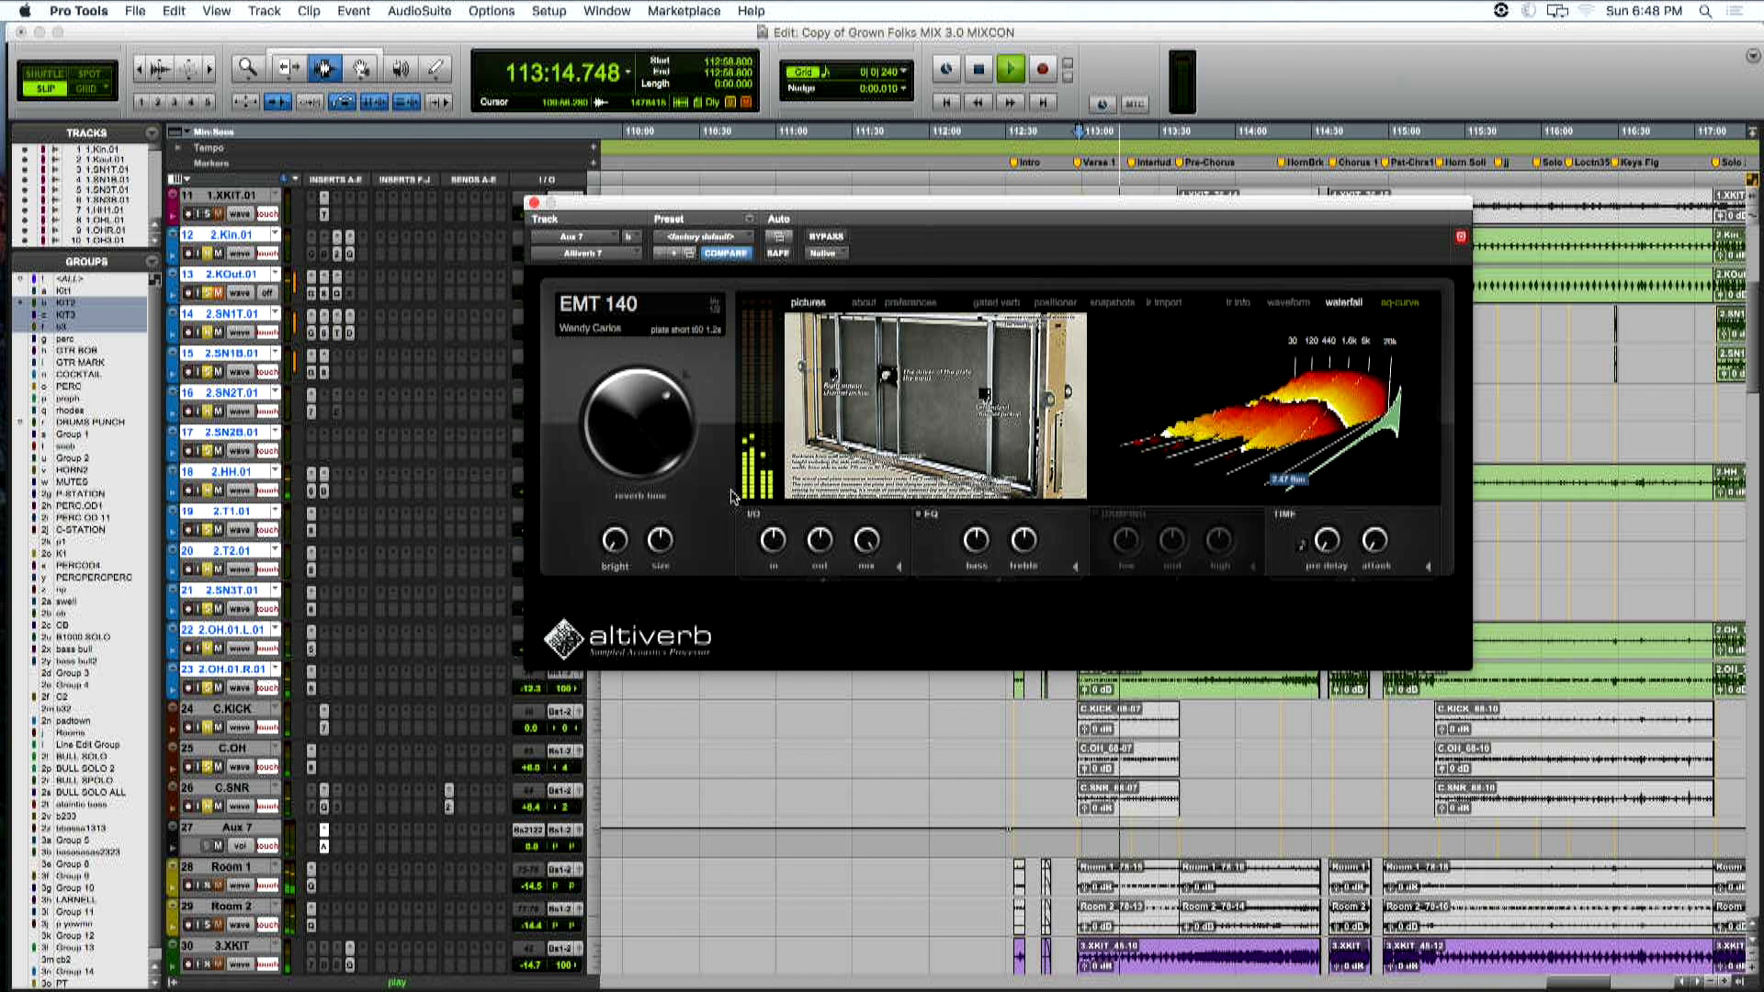
{"action": "key", "text": "space"}
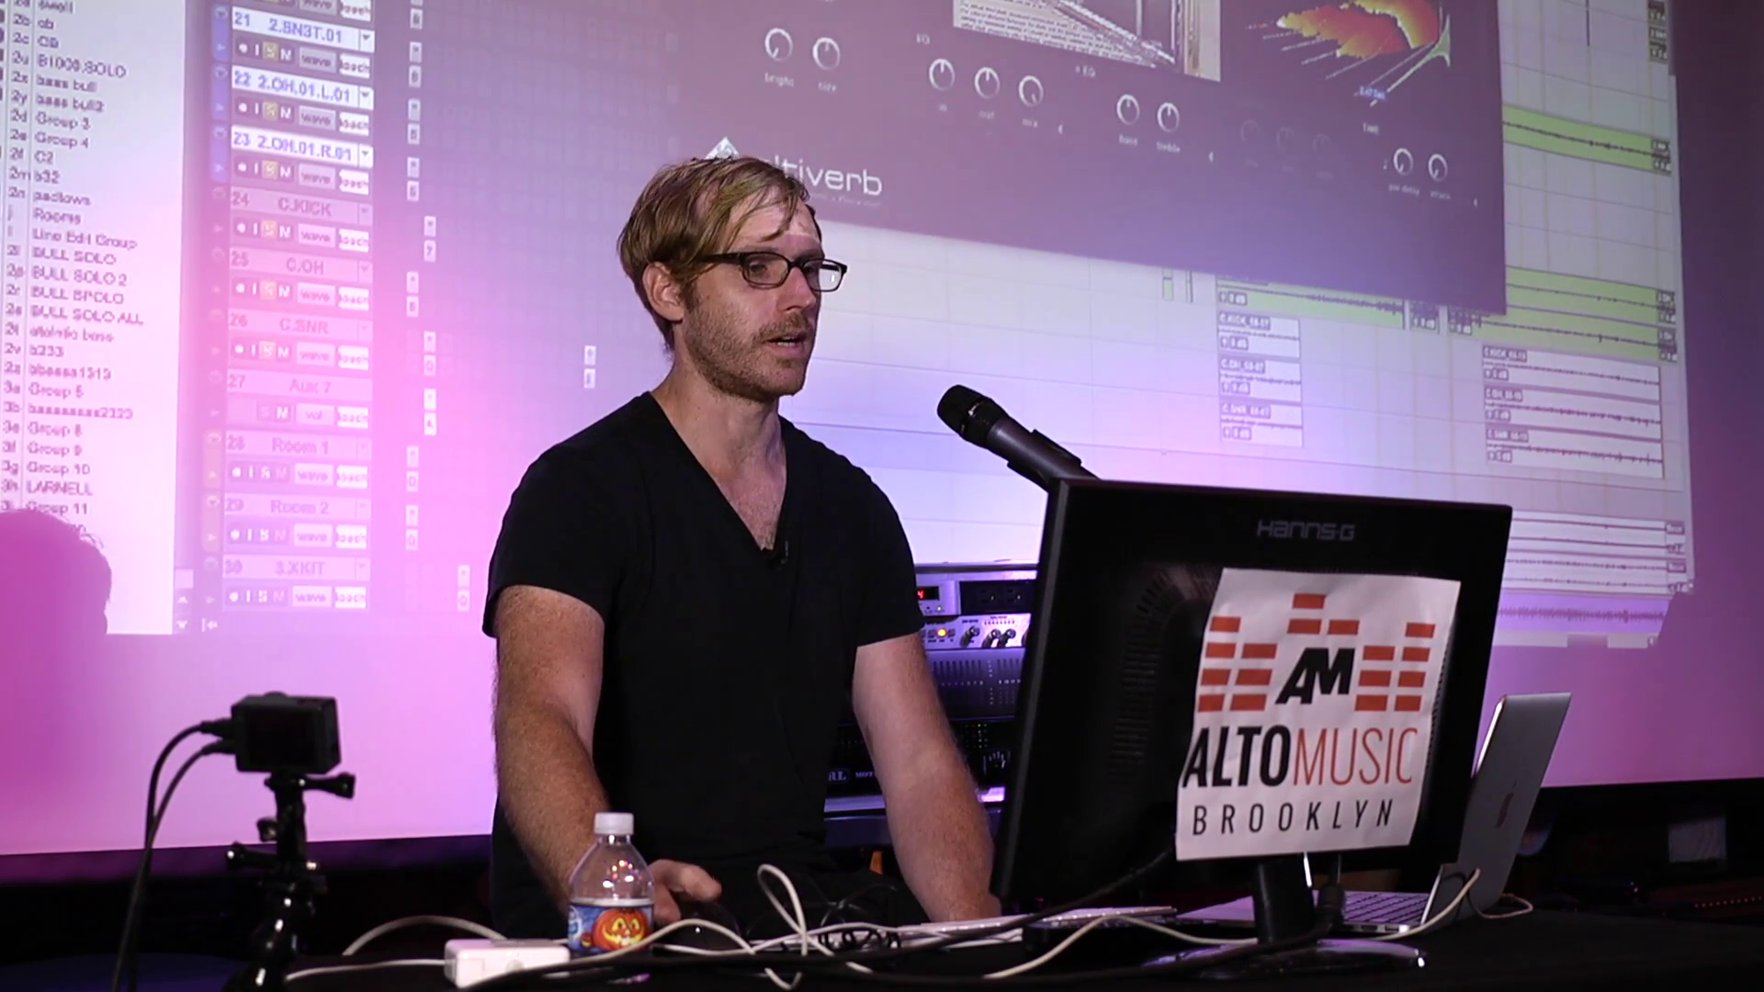
{"action": "key", "text": "super+w"}
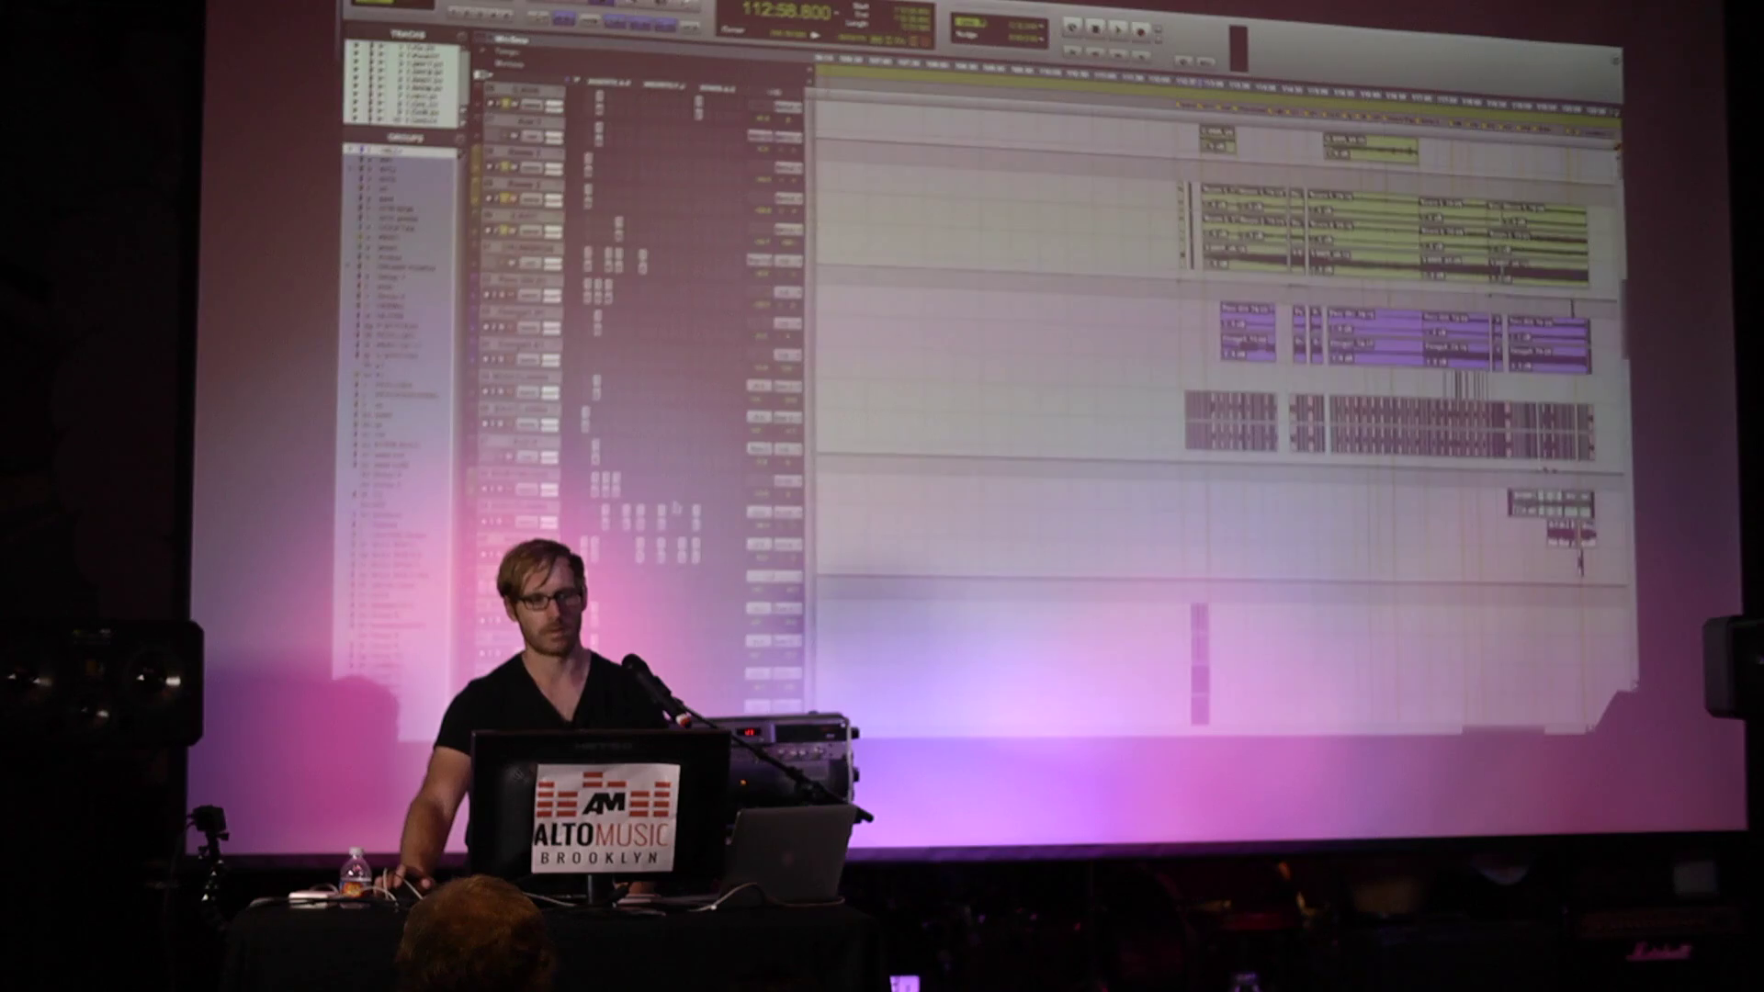
Play the soloed drum tracks from 113:24.000 and look over the tracks around the drum bus
{"action": "key", "text": "ctrl+Up"}
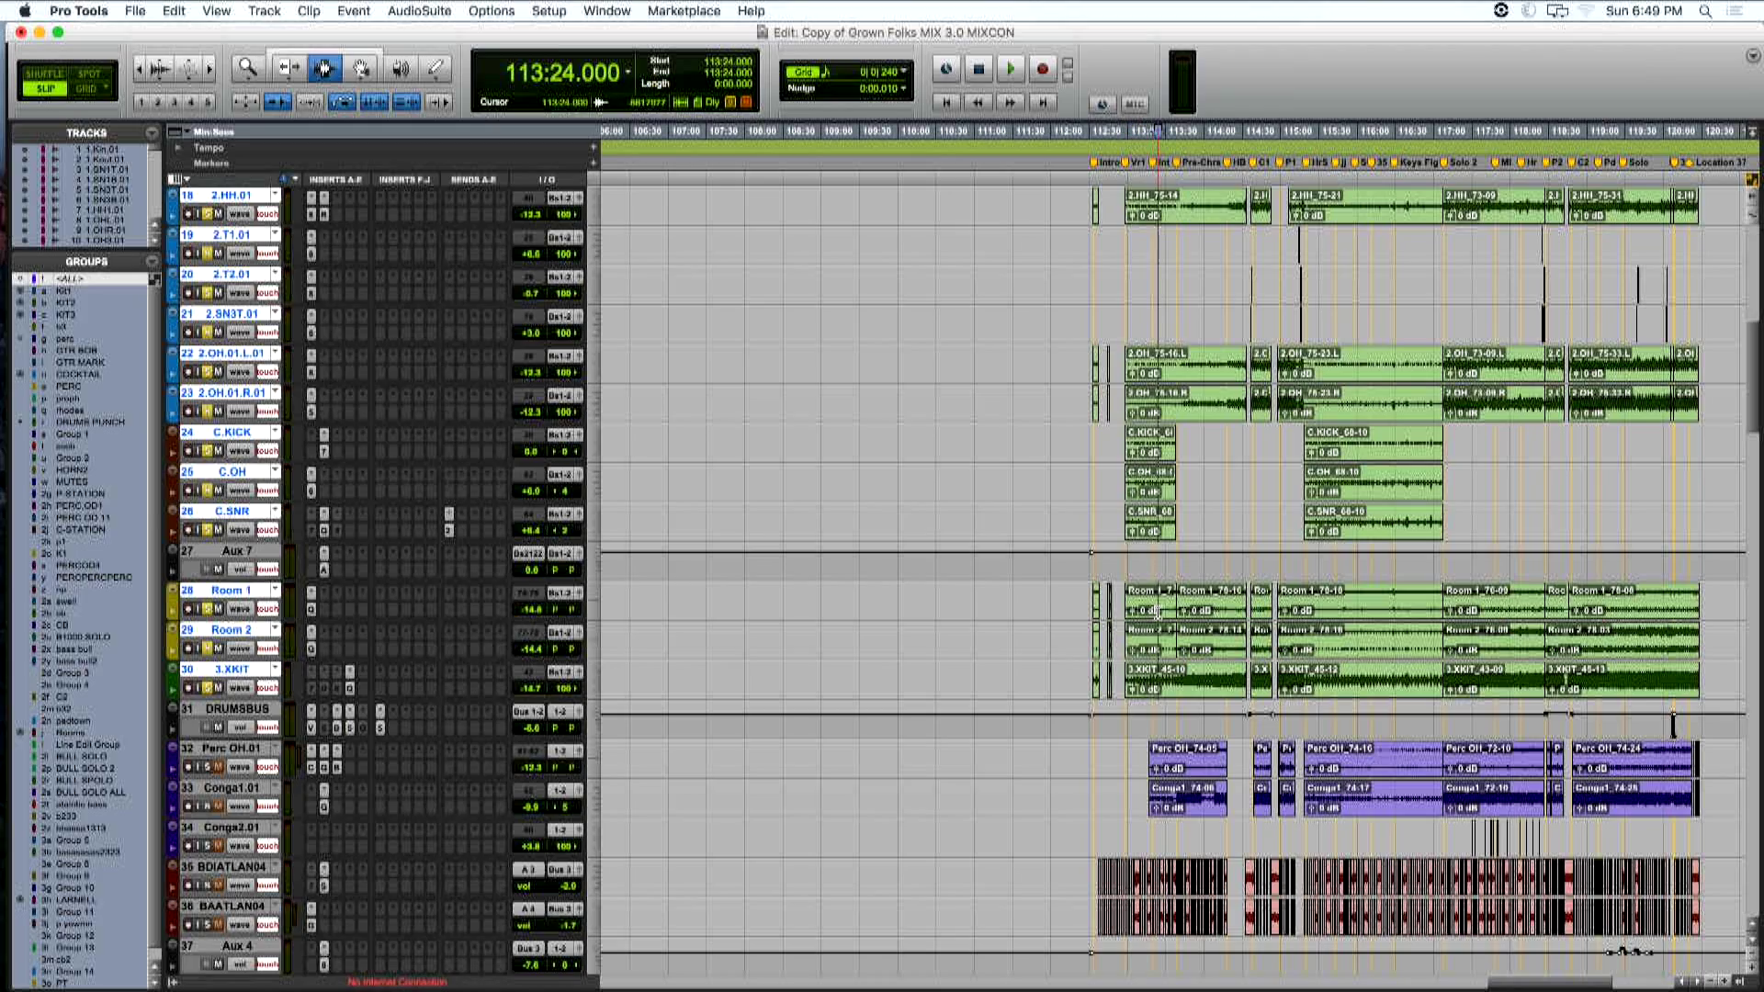
{"action": "key", "text": "space"}
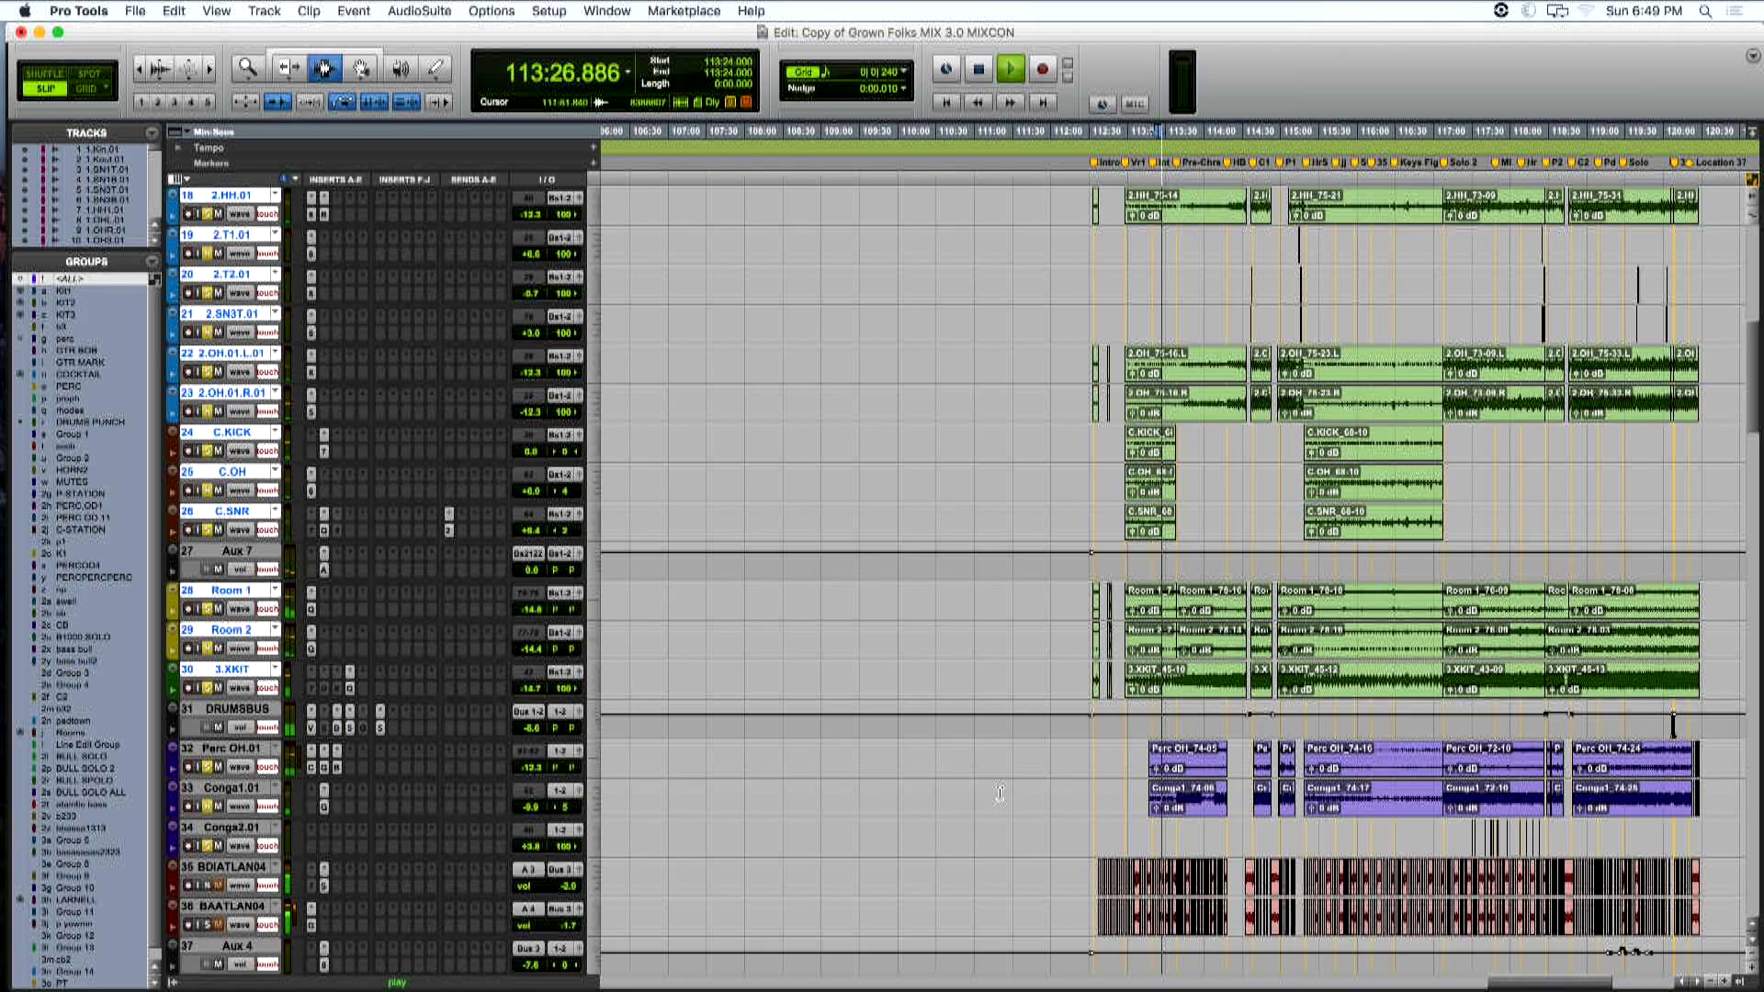
{"action": "scroll", "coordinate": [726, 869], "scroll_direction": "down", "scroll_amount": 10}
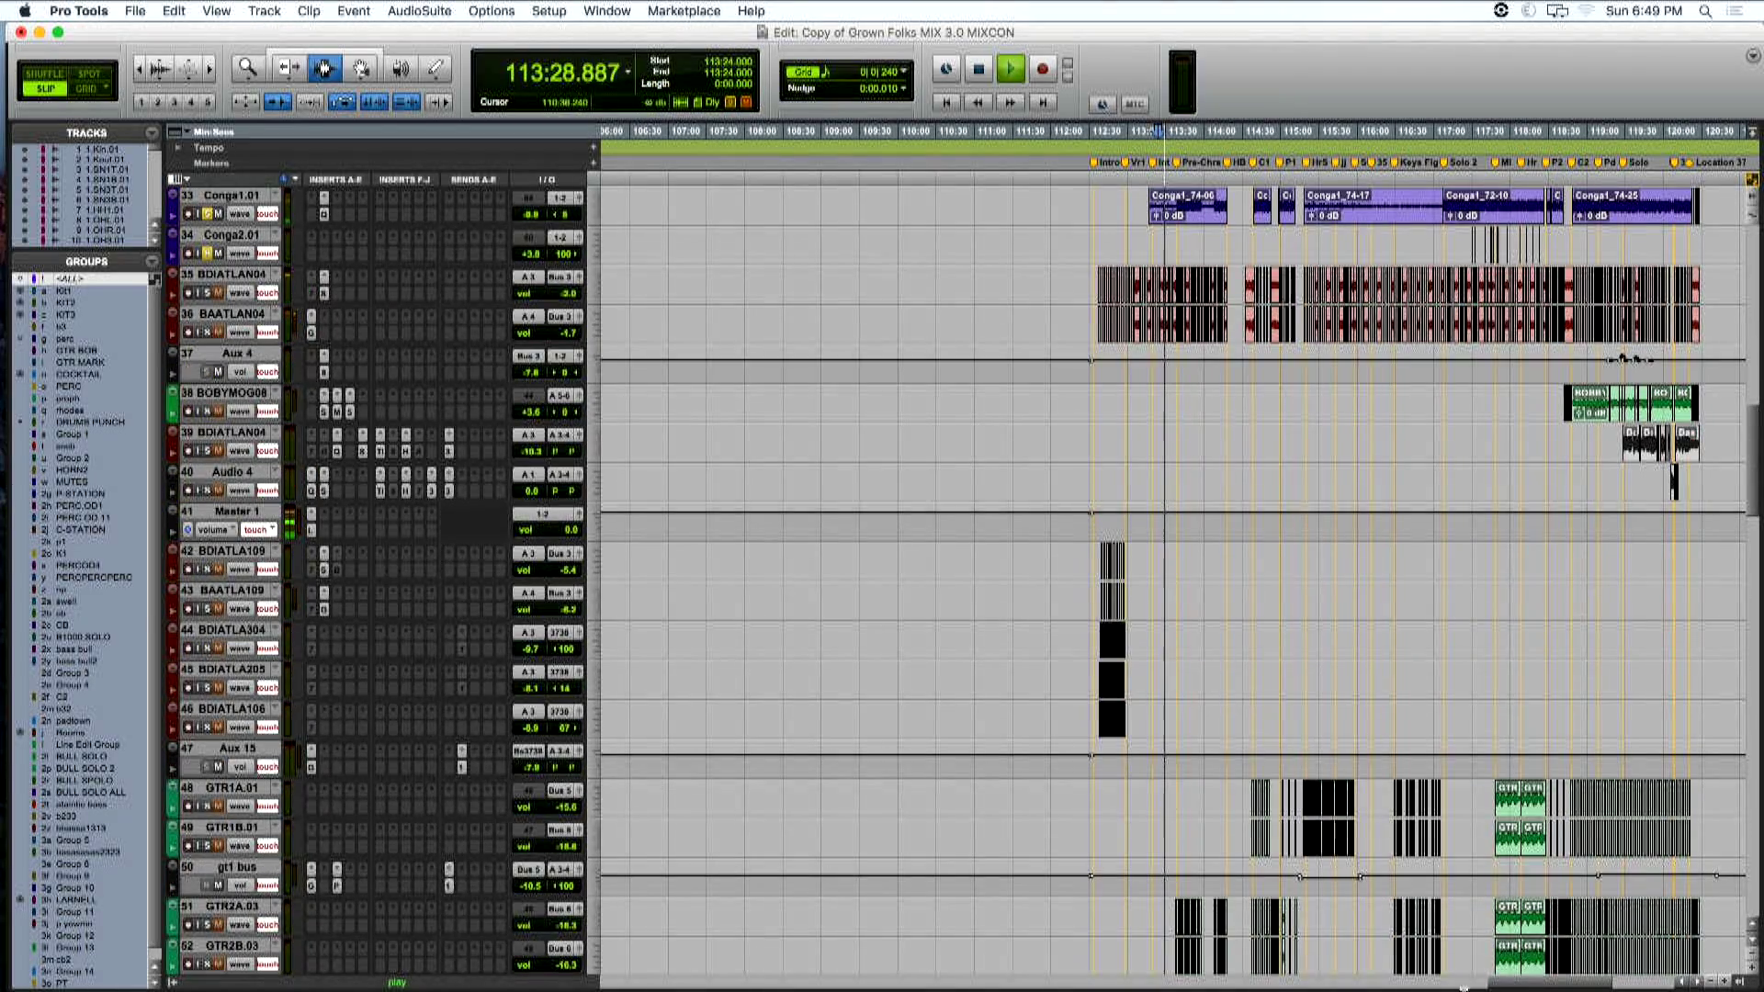
{"action": "scroll", "coordinate": [1068, 879], "scroll_direction": "up", "scroll_amount": 10}
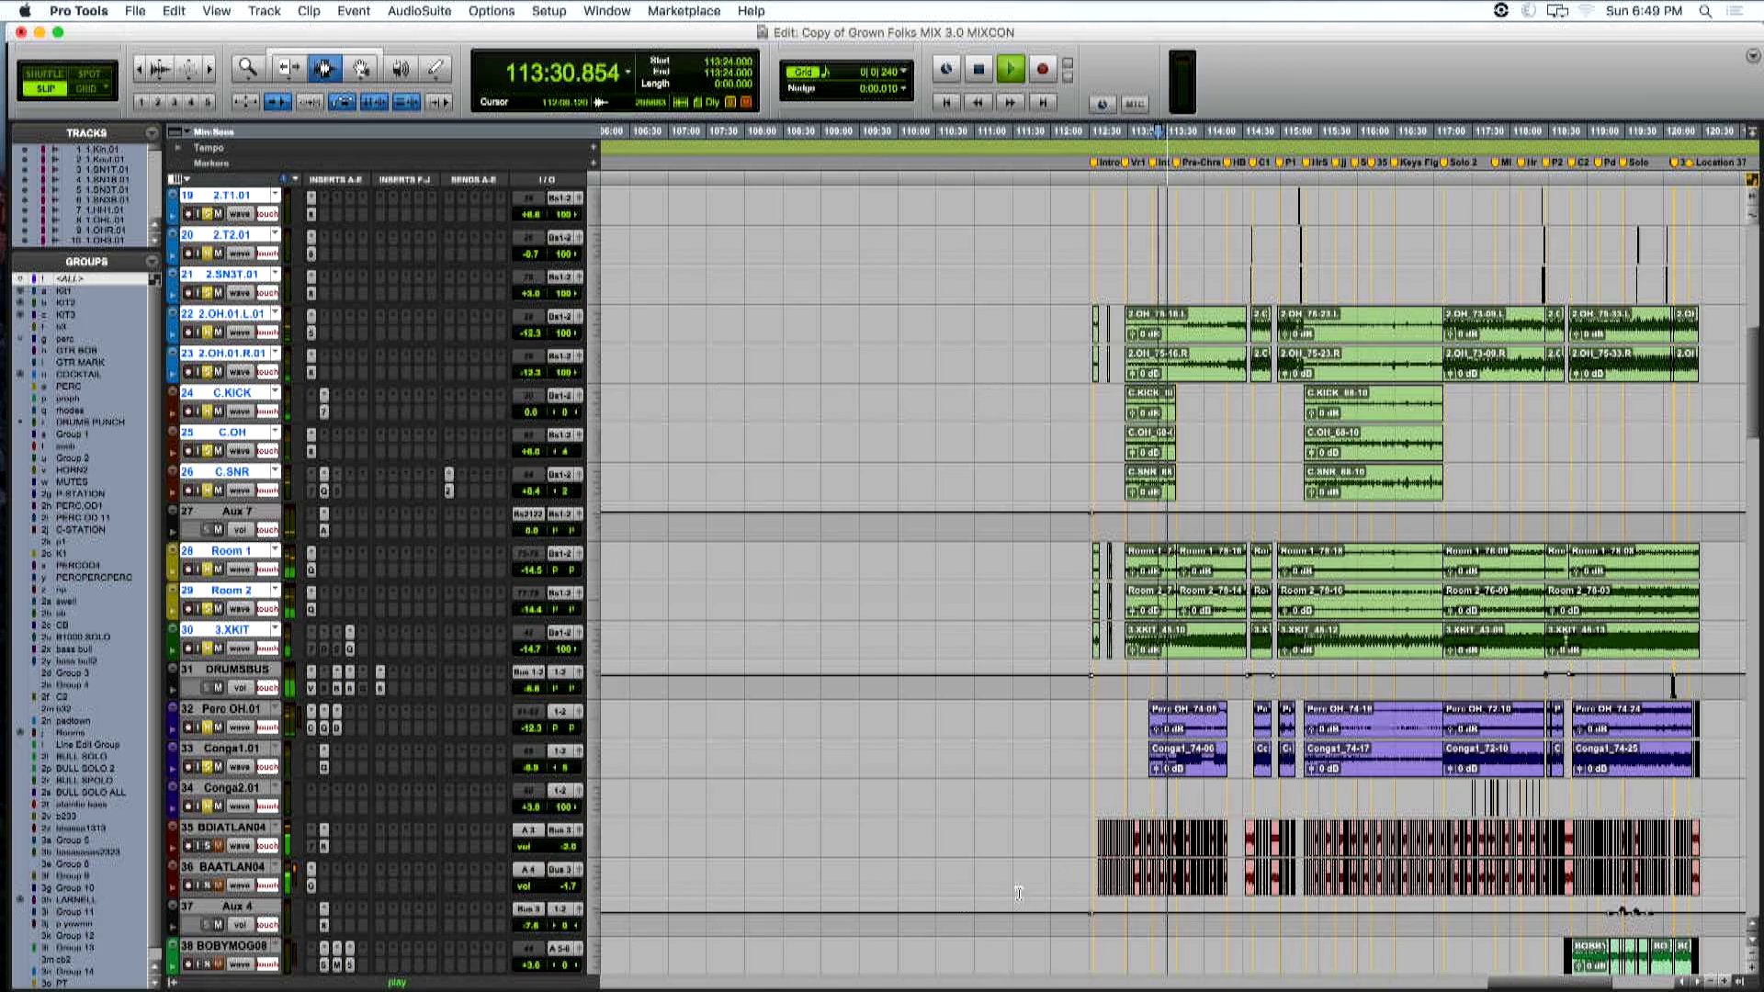
{"action": "scroll", "coordinate": [1070, 981], "scroll_direction": "up", "scroll_amount": 1}
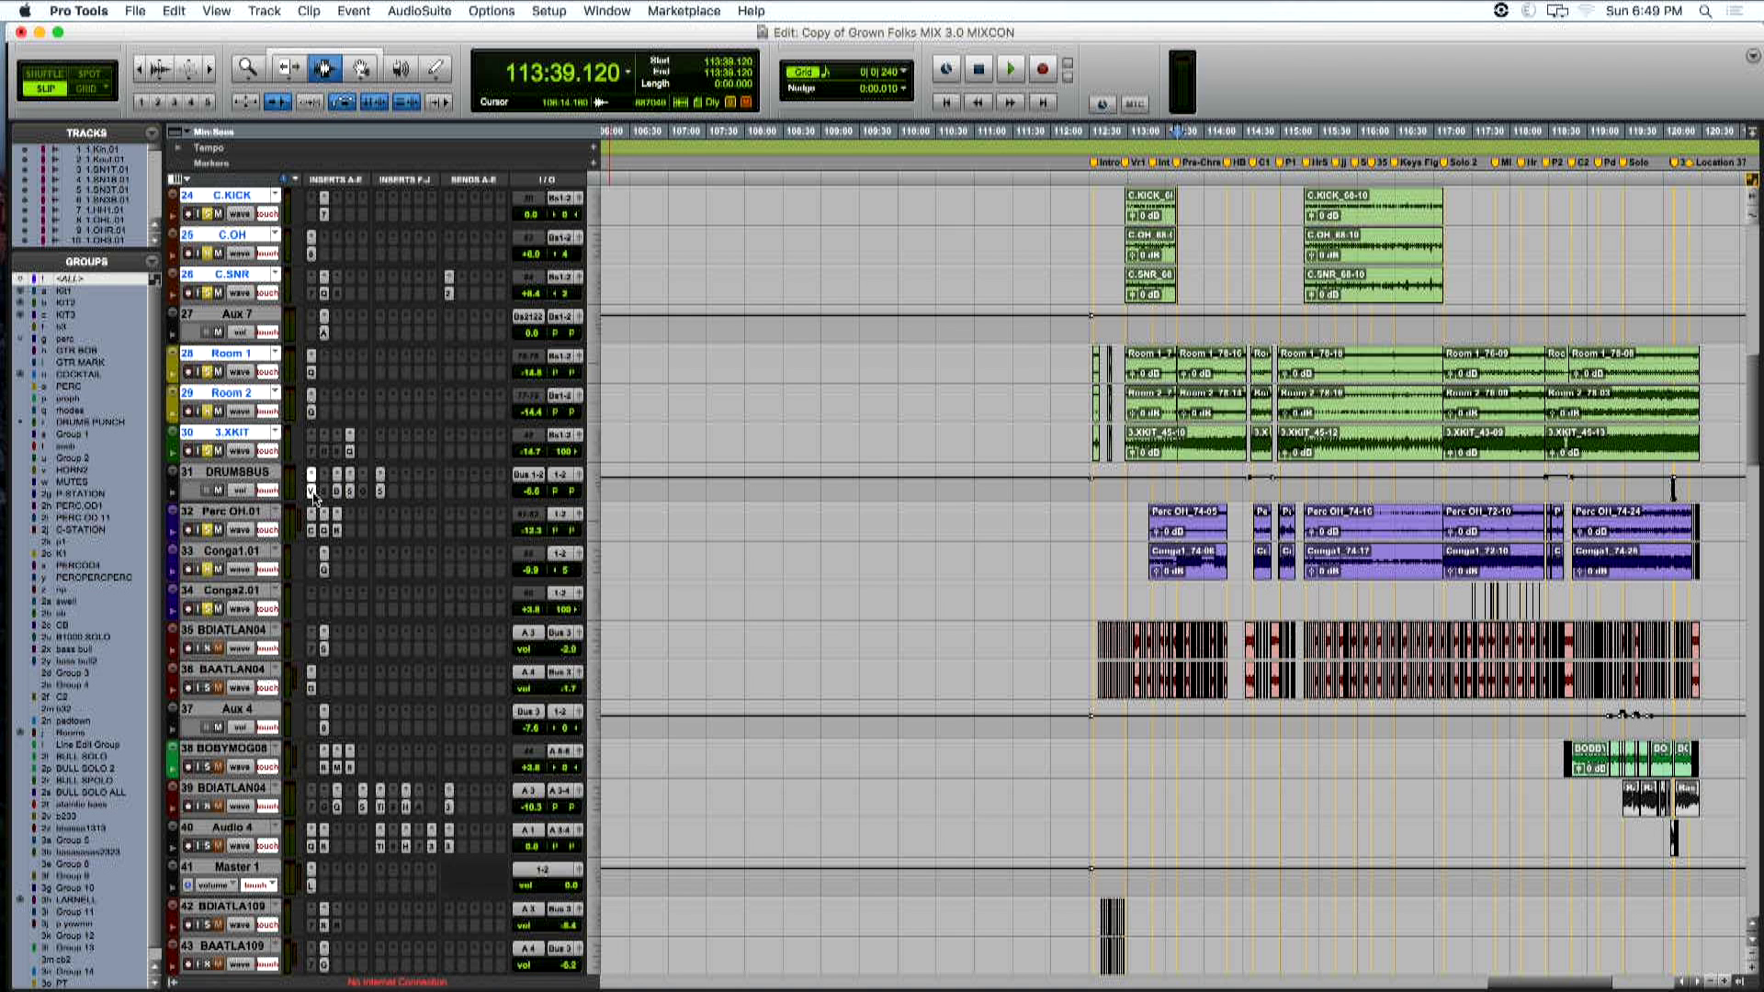
Inspect the Virtual Tape Machines plug-in and another insert on the DRUMSBUS track
{"action": "left_click", "coordinate": [312, 491]}
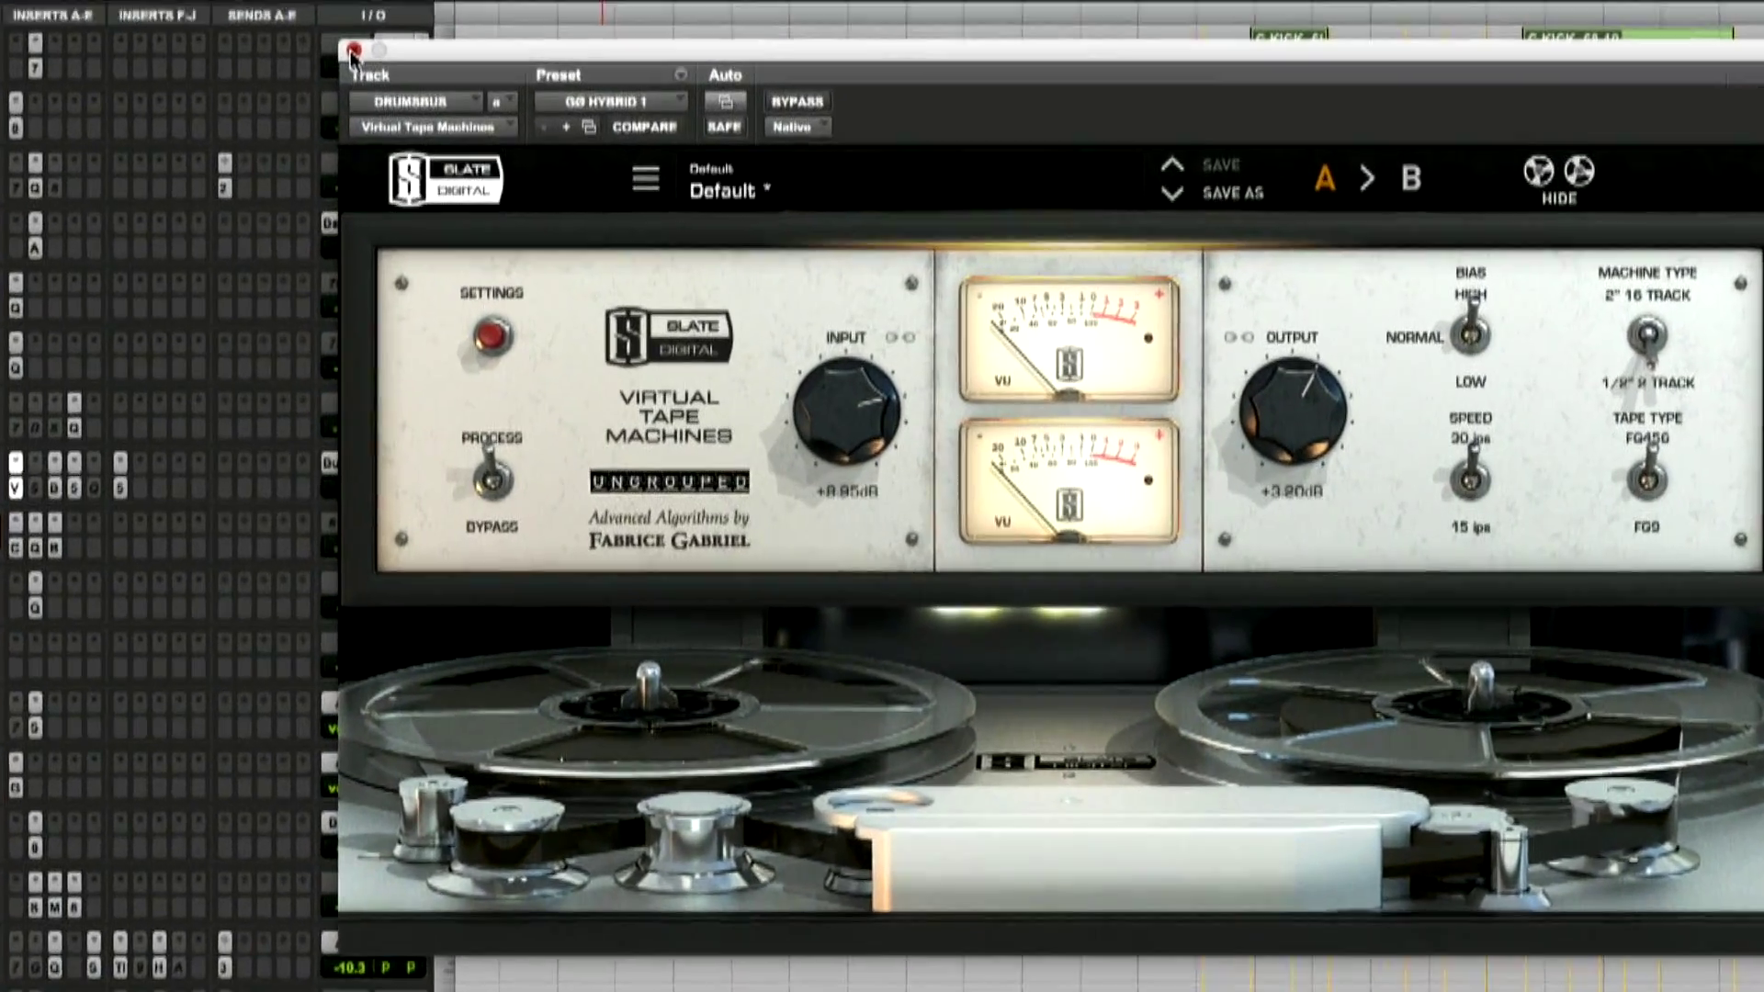
{"action": "left_click", "coordinate": [430, 117]}
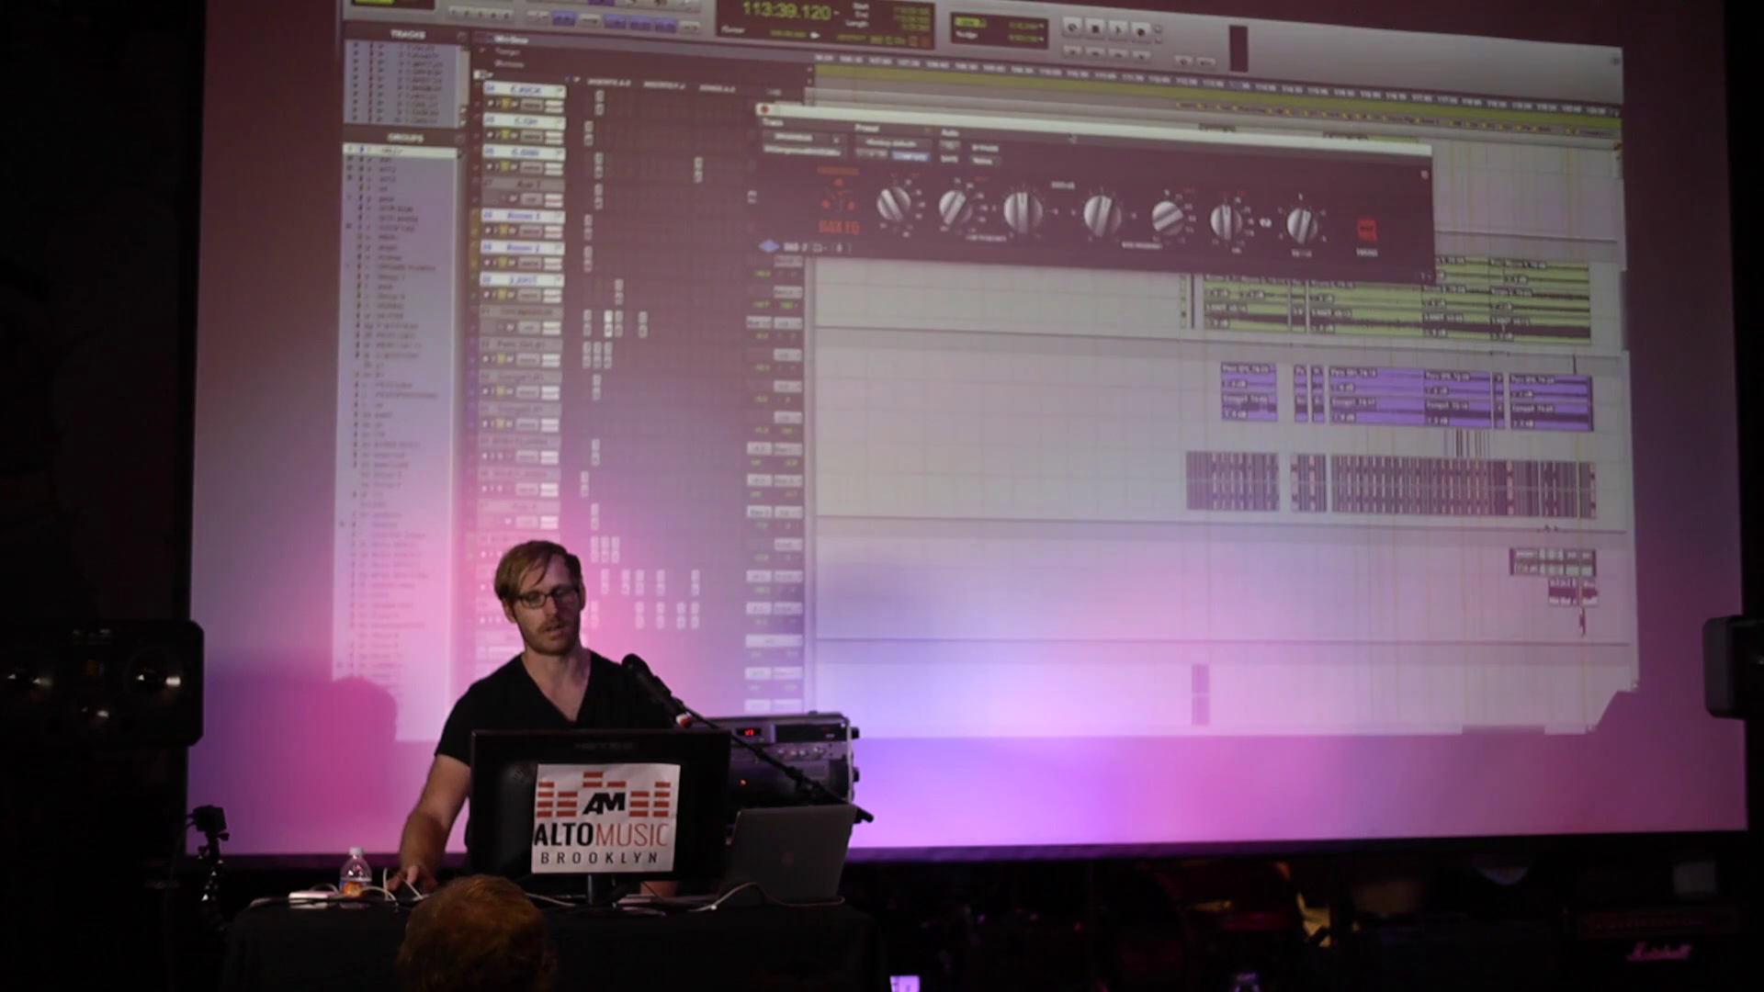
{"action": "left_click_drag", "start_coordinate": [966, 43], "coordinate": [935, 46]}
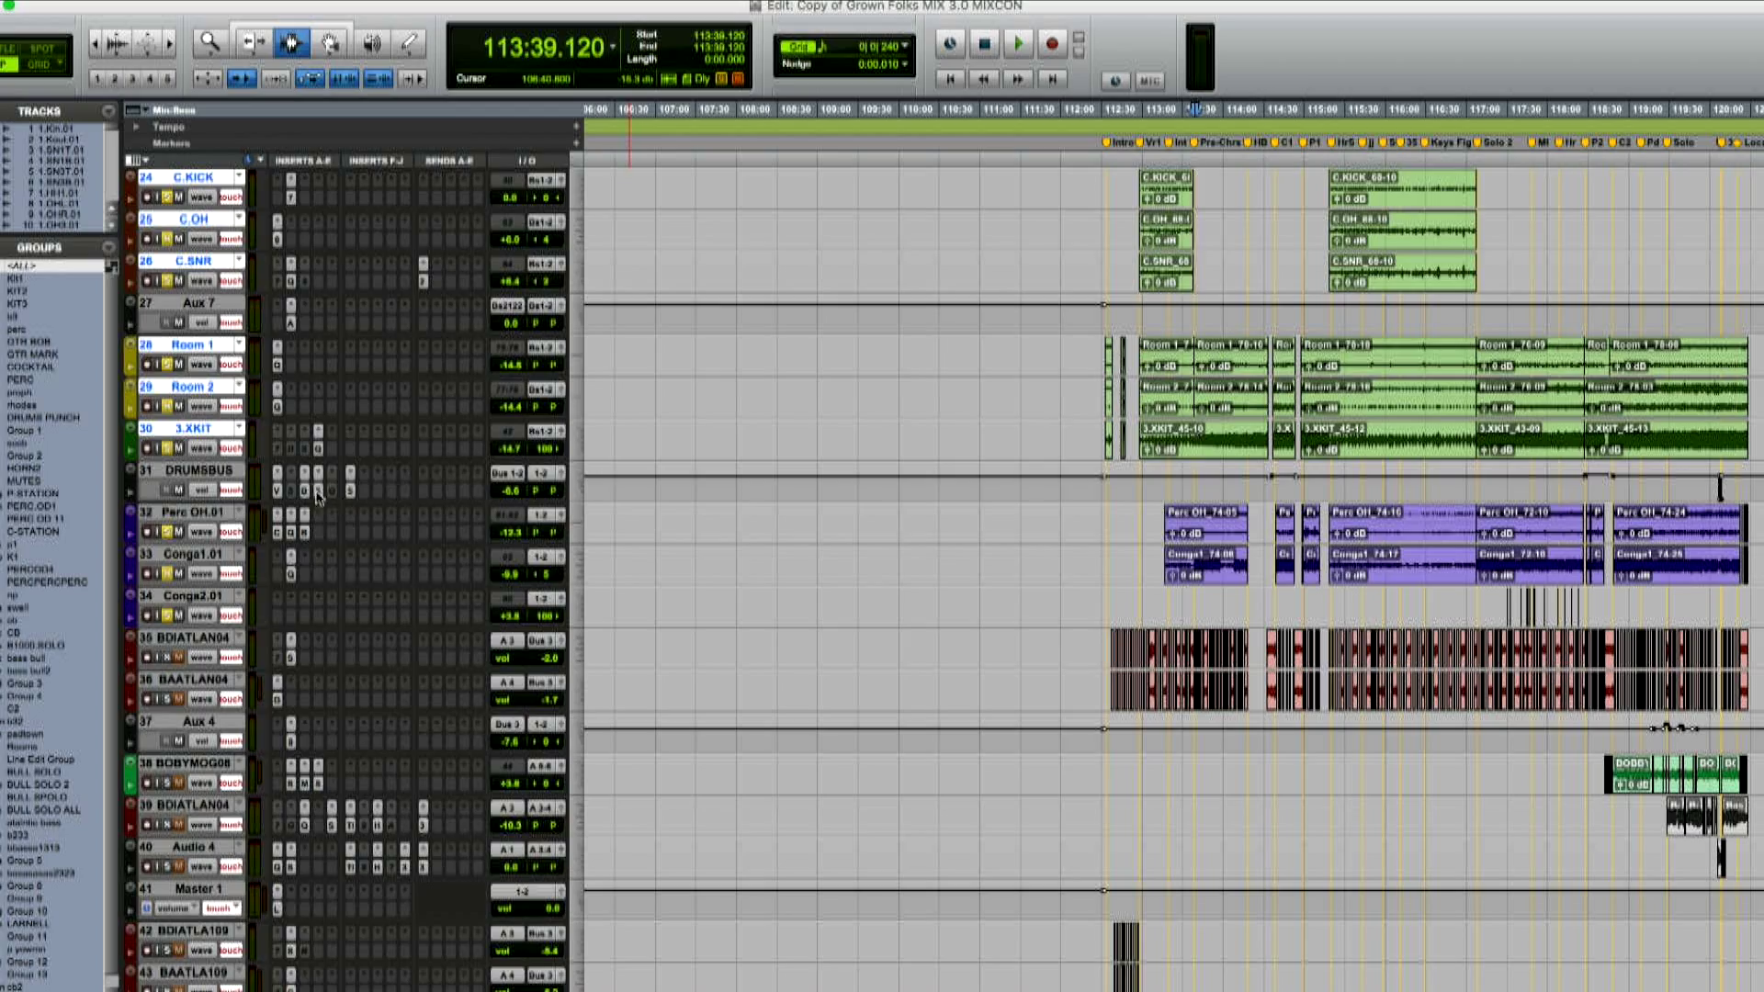
Inspect the fourth insert on the DRUMSBUS track
{"action": "left_click", "coordinate": [315, 498]}
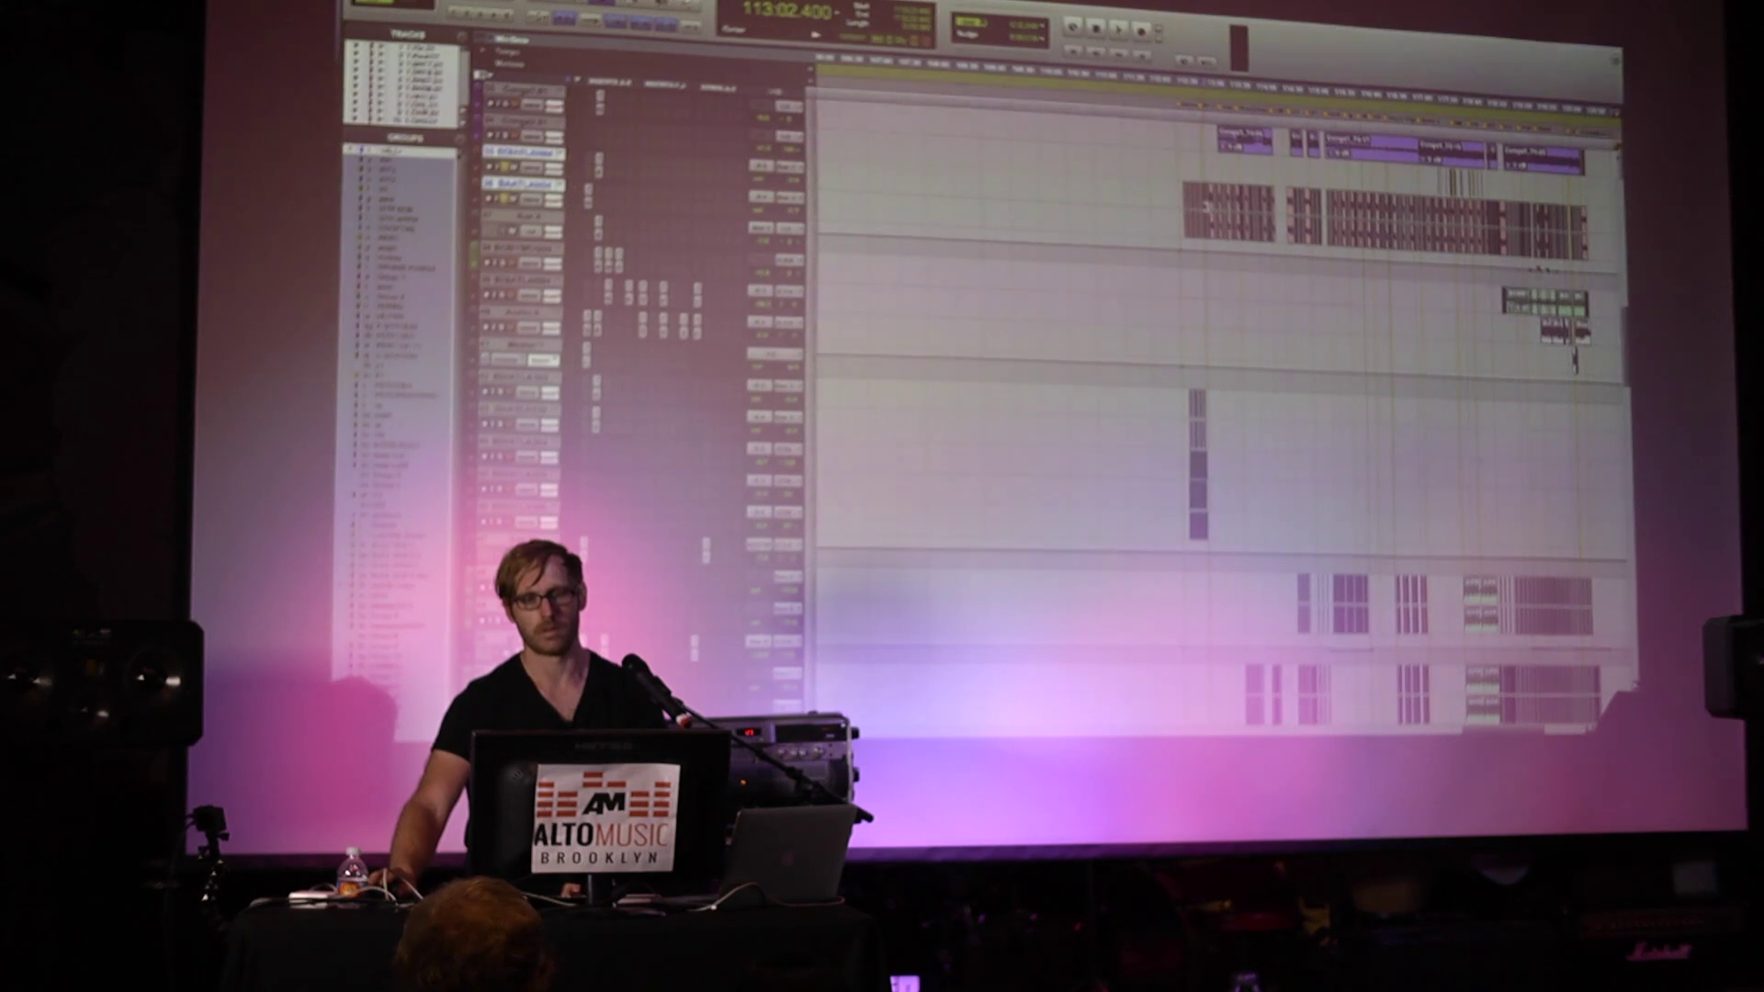
Play the BDIATLAN04 track 39 soloed from 119:28.140, enlarge its track height to reveal its inserts, and stop playback
{"action": "left_click", "coordinate": [1577, 361]}
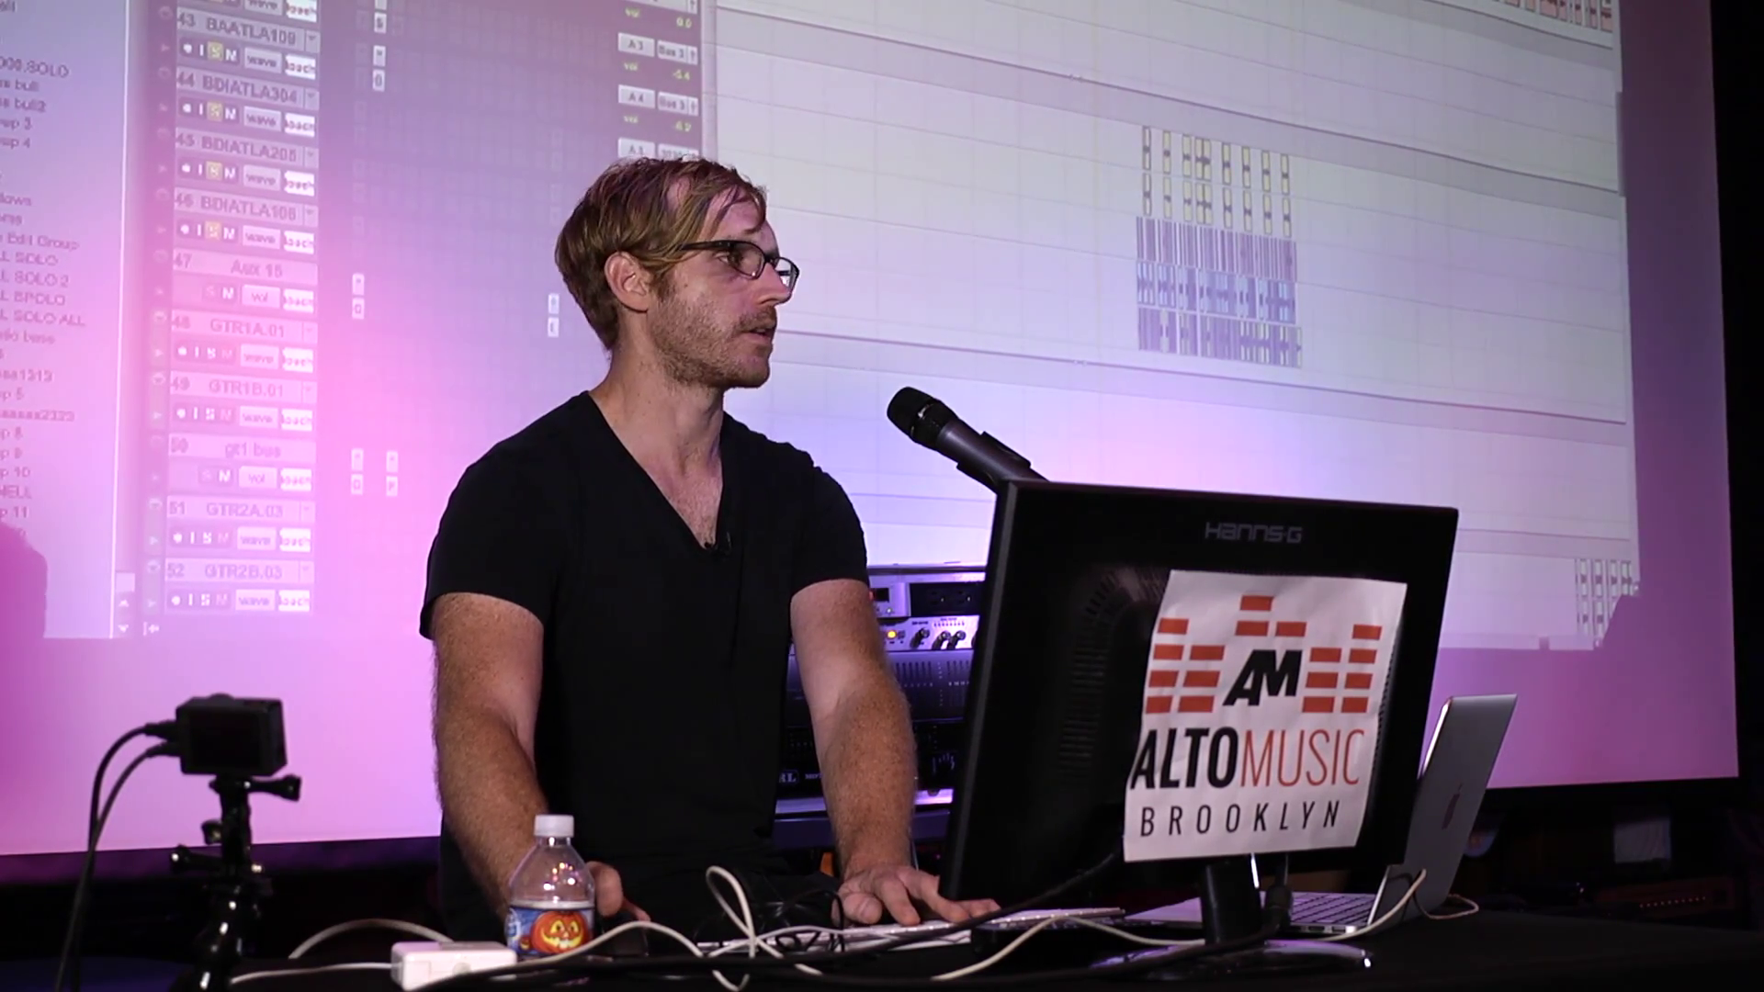
{"action": "key", "text": "r"}
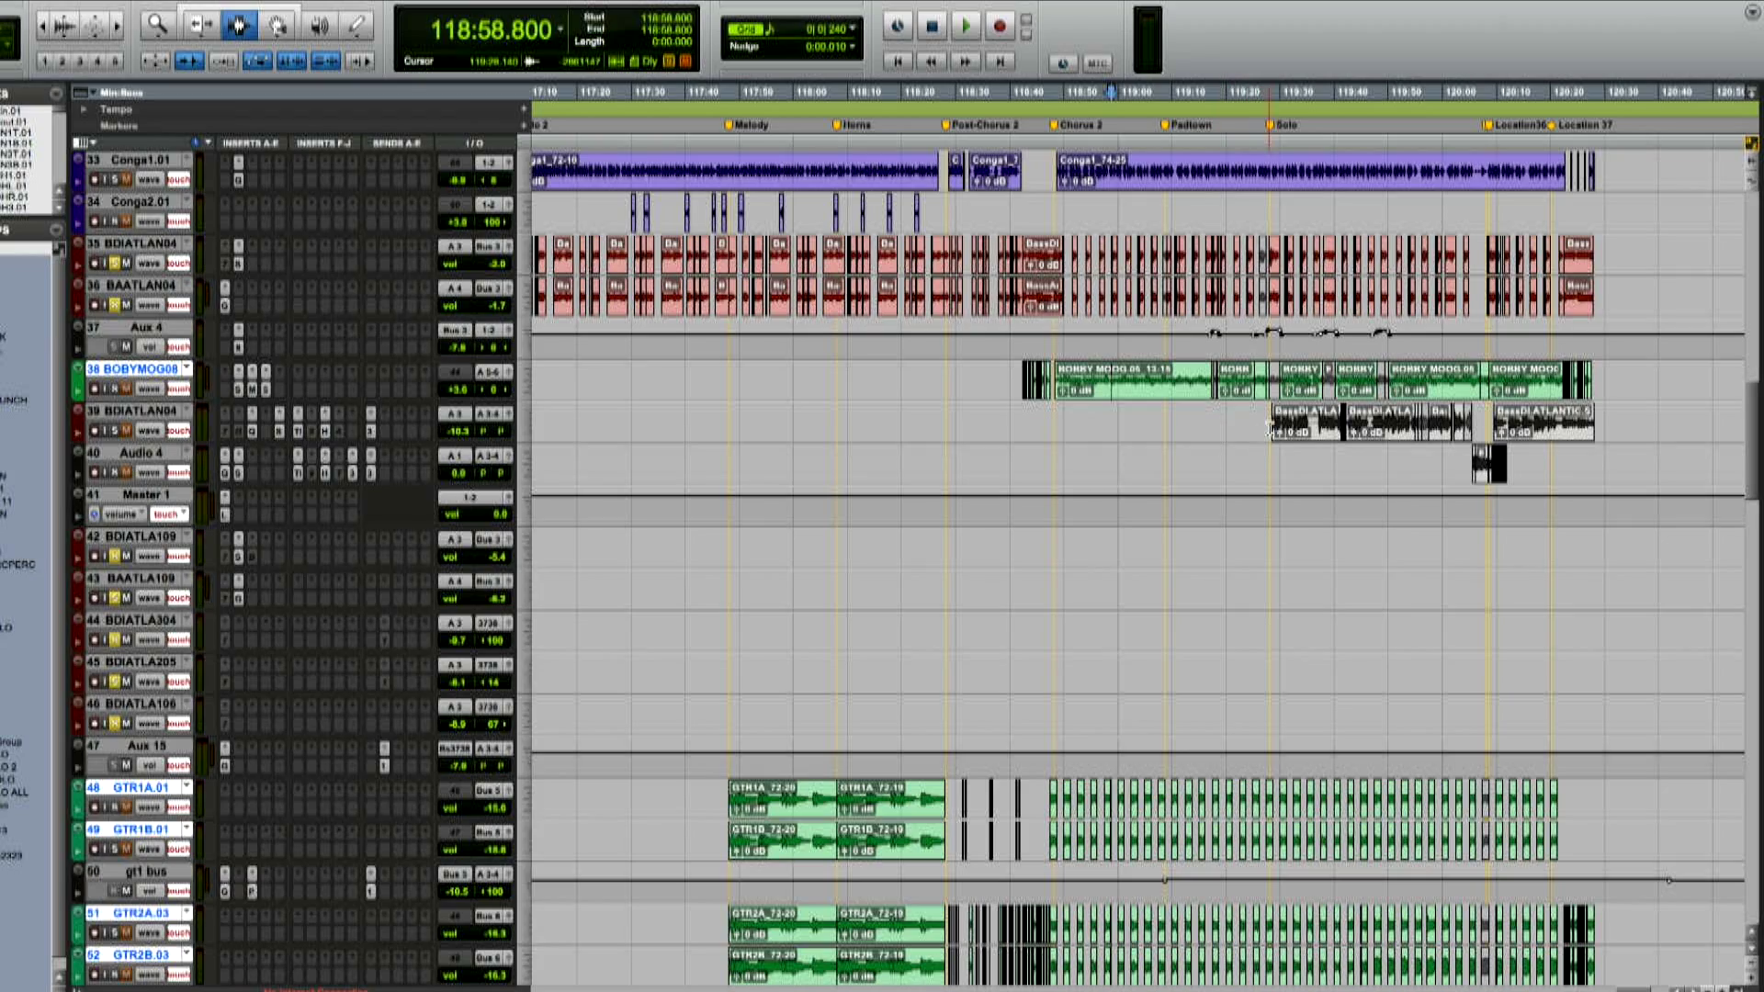
{"action": "left_click", "coordinate": [1270, 428]}
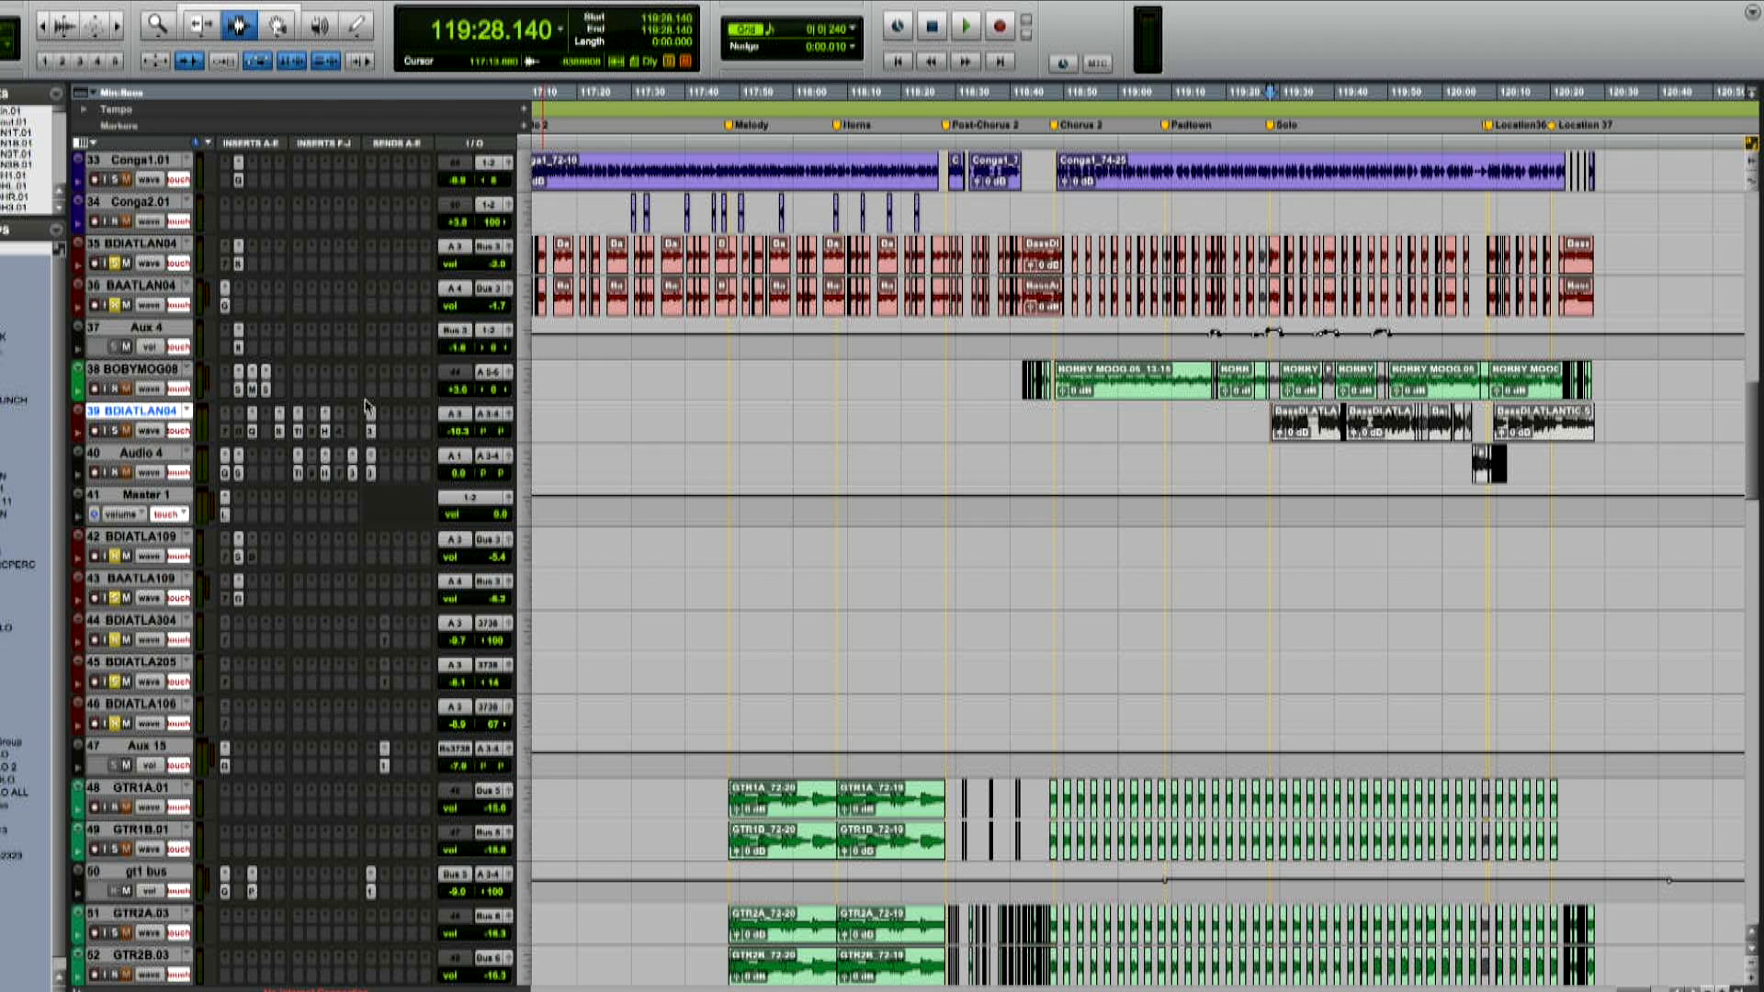
{"action": "key", "text": "space"}
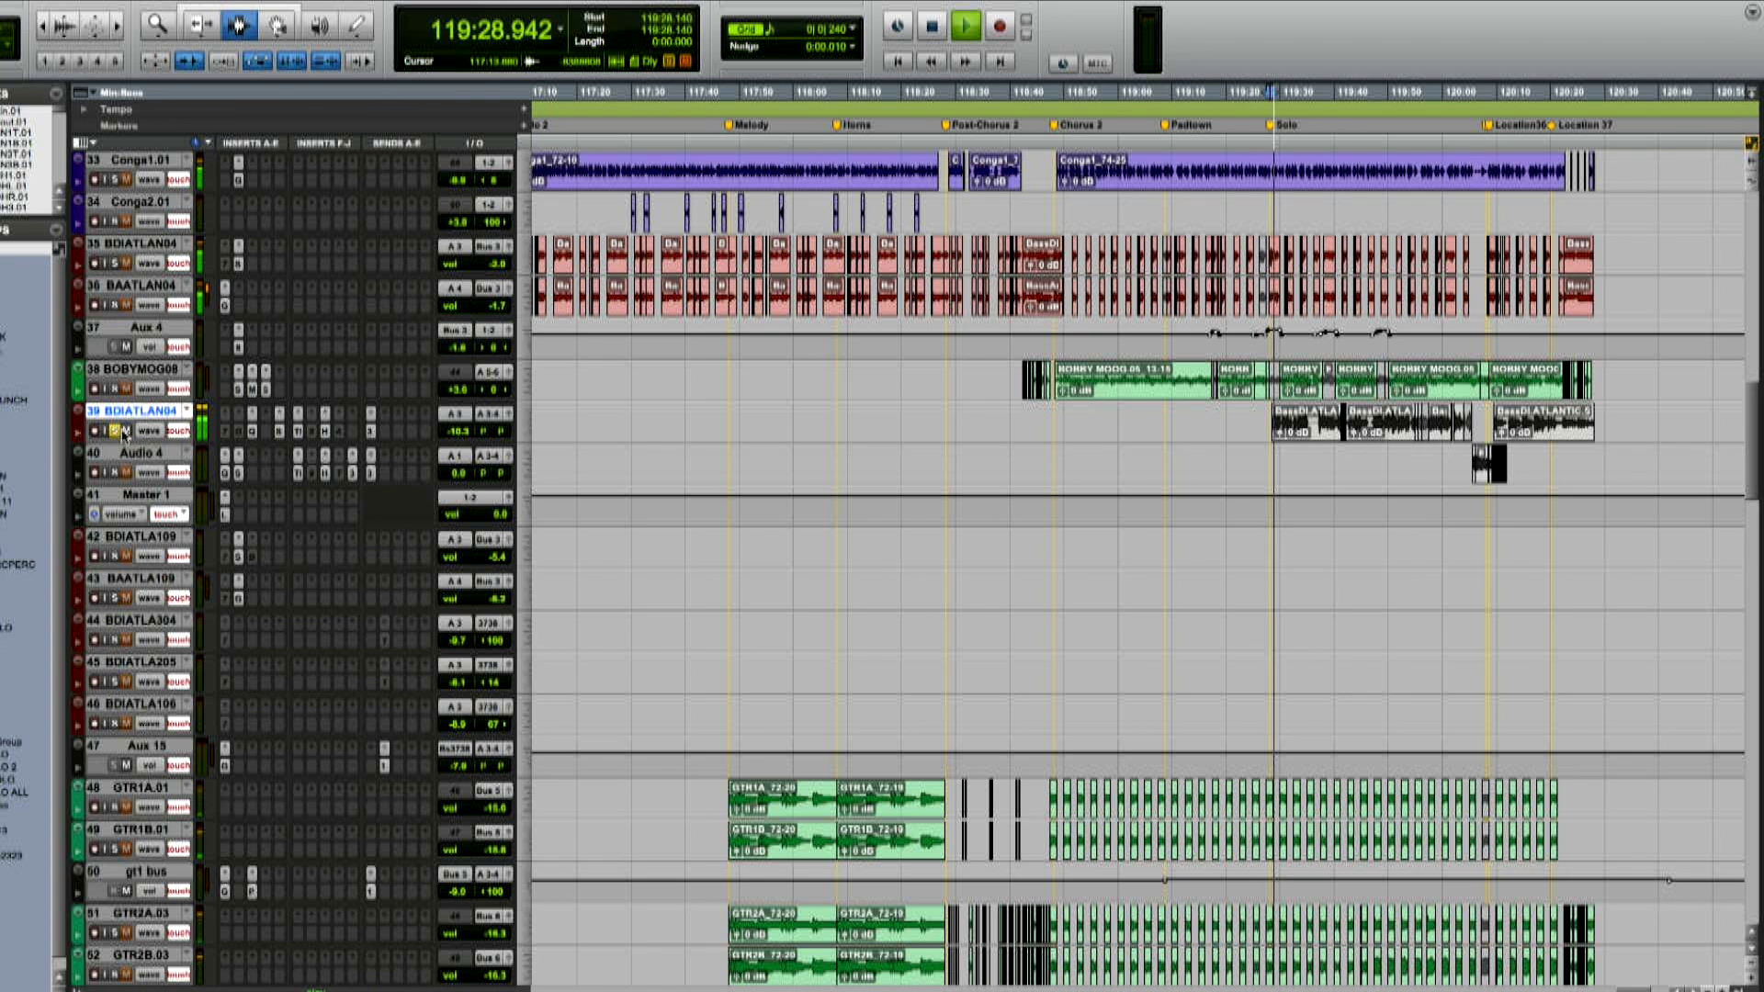
{"action": "left_click", "coordinate": [520, 428]}
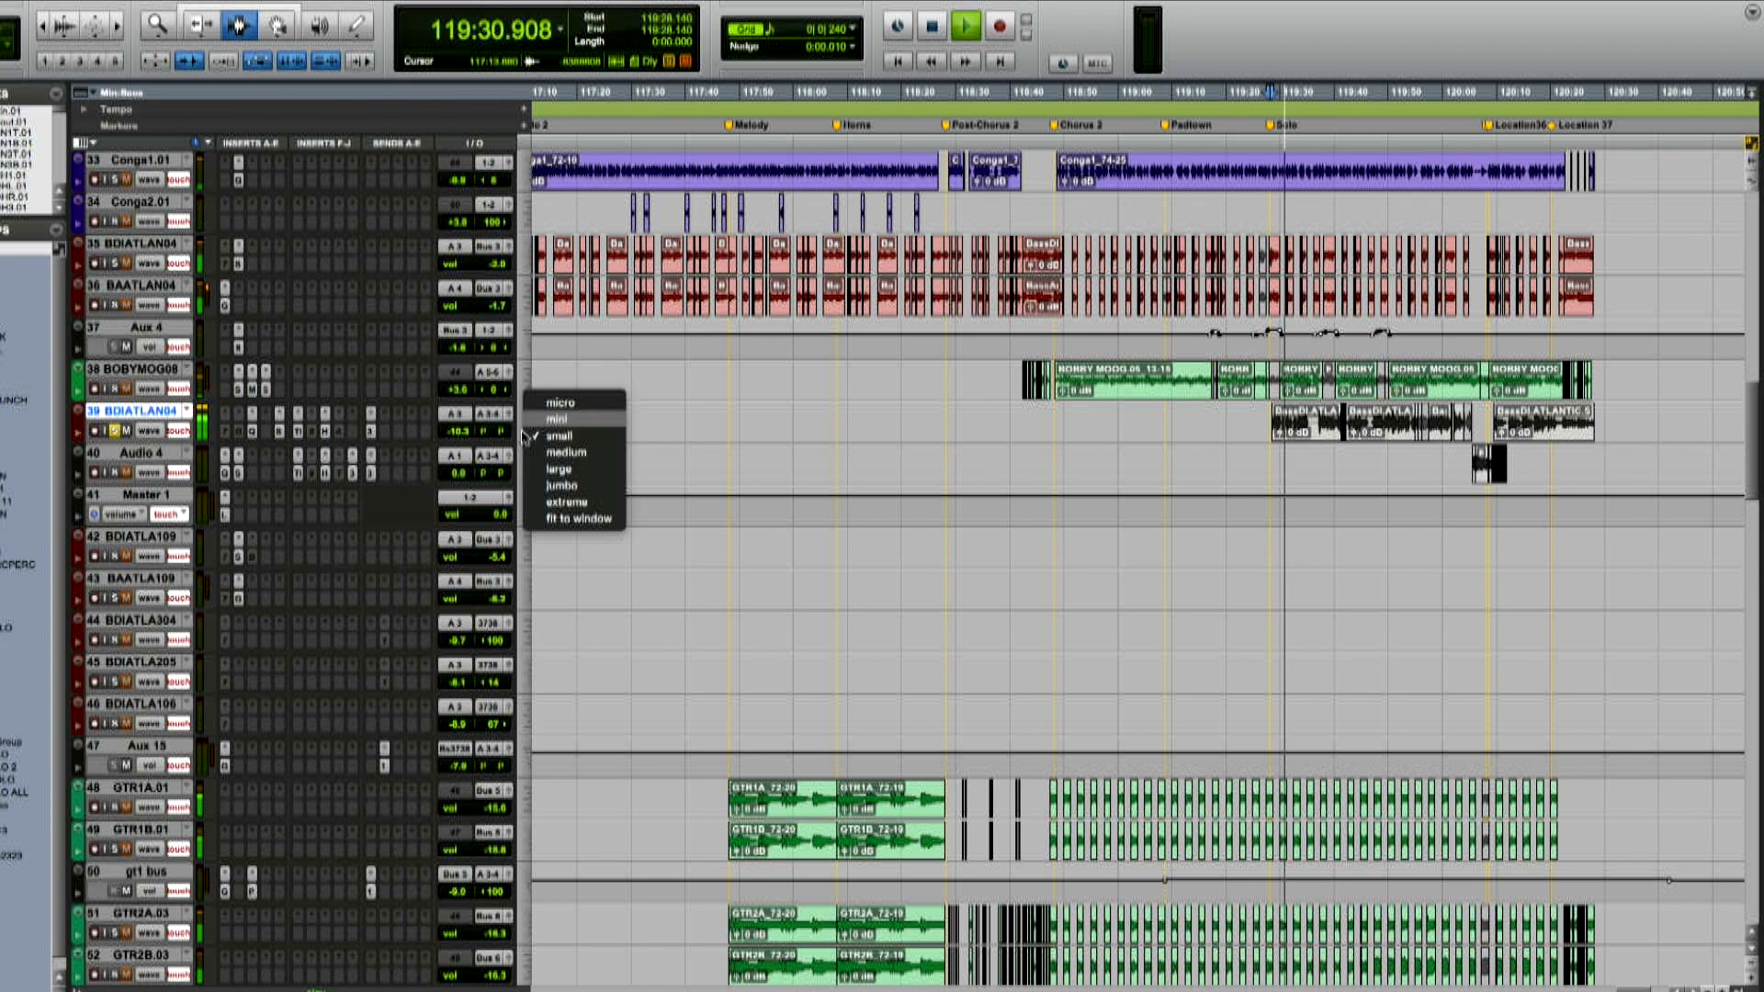
{"action": "left_click", "coordinate": [588, 459]}
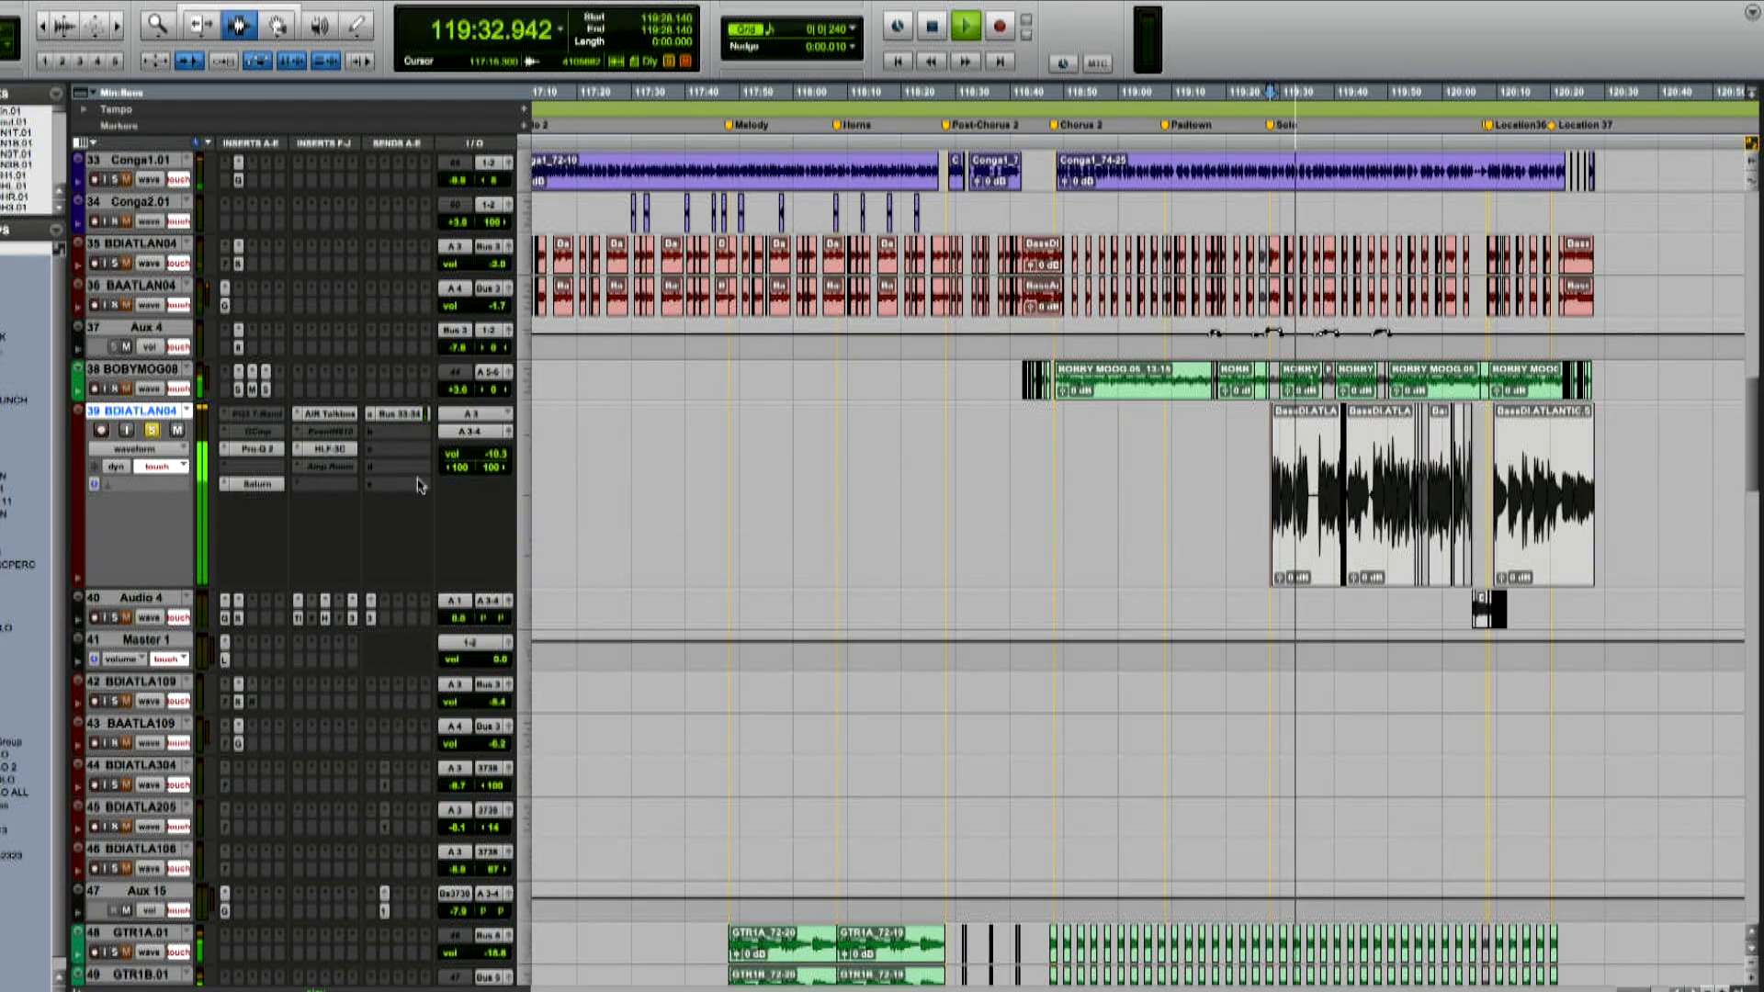
{"action": "key", "text": "space"}
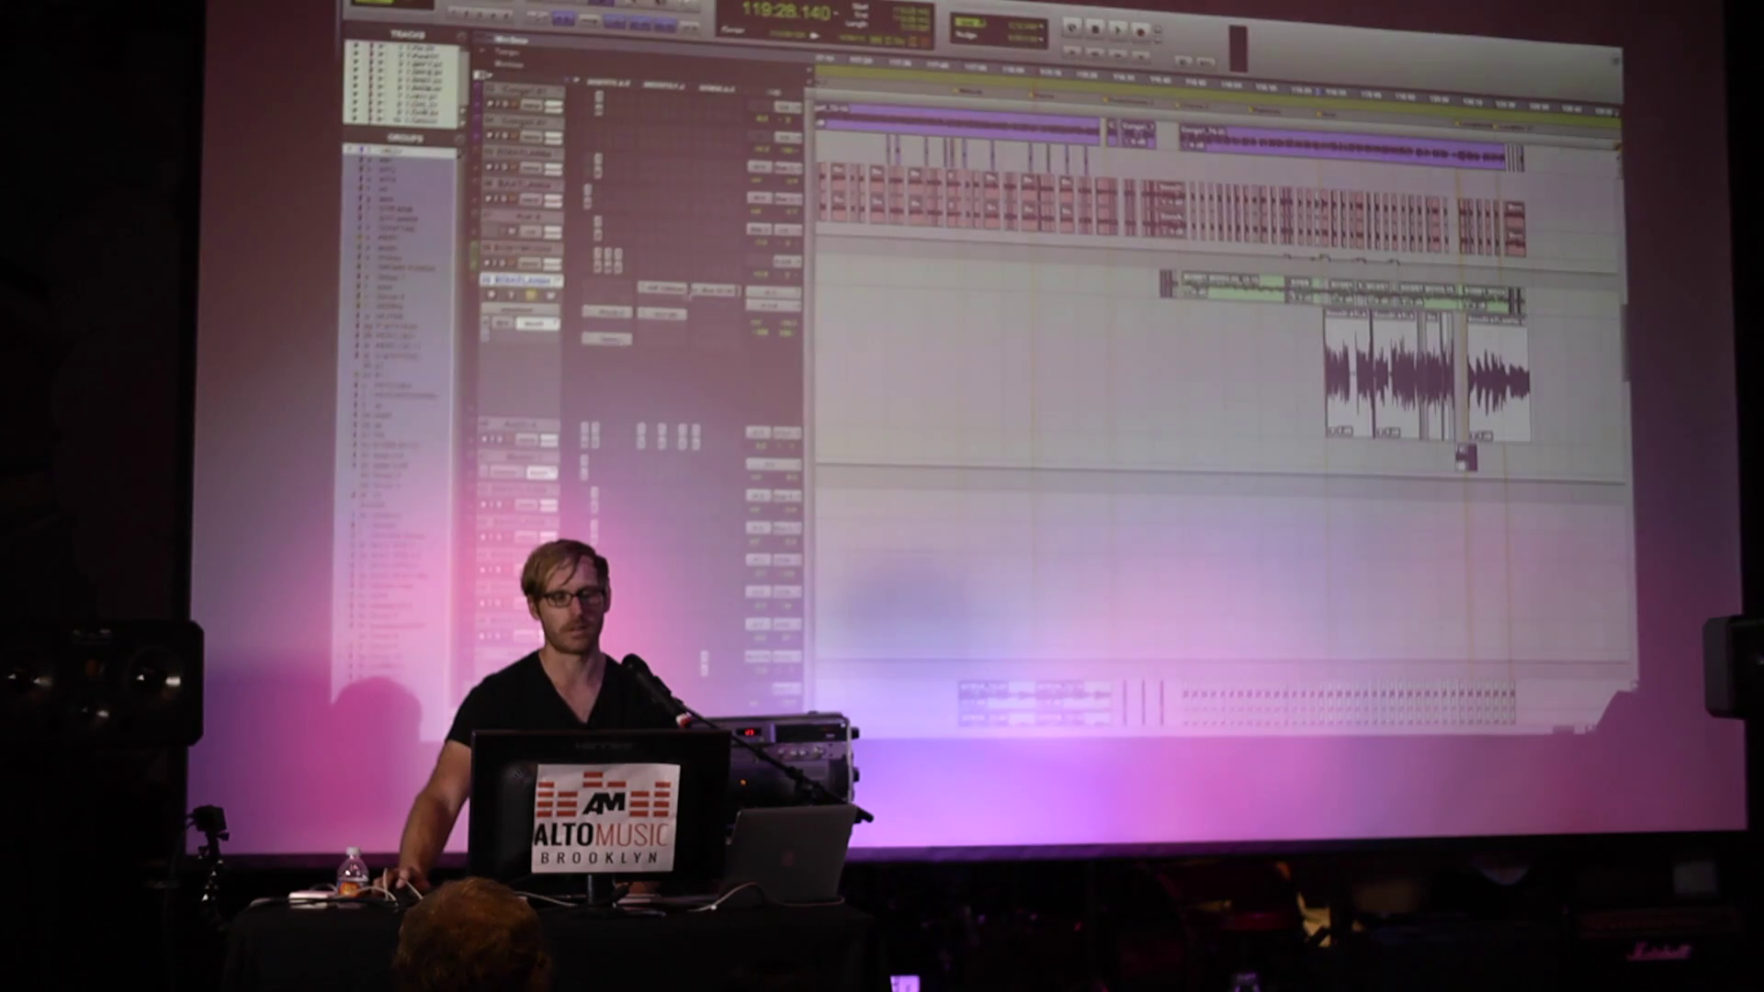
Inspect the AIR Talkbox plug-in on track 39 and toggle the bypass of its Saturn insert during playback
{"action": "left_click", "coordinate": [679, 290]}
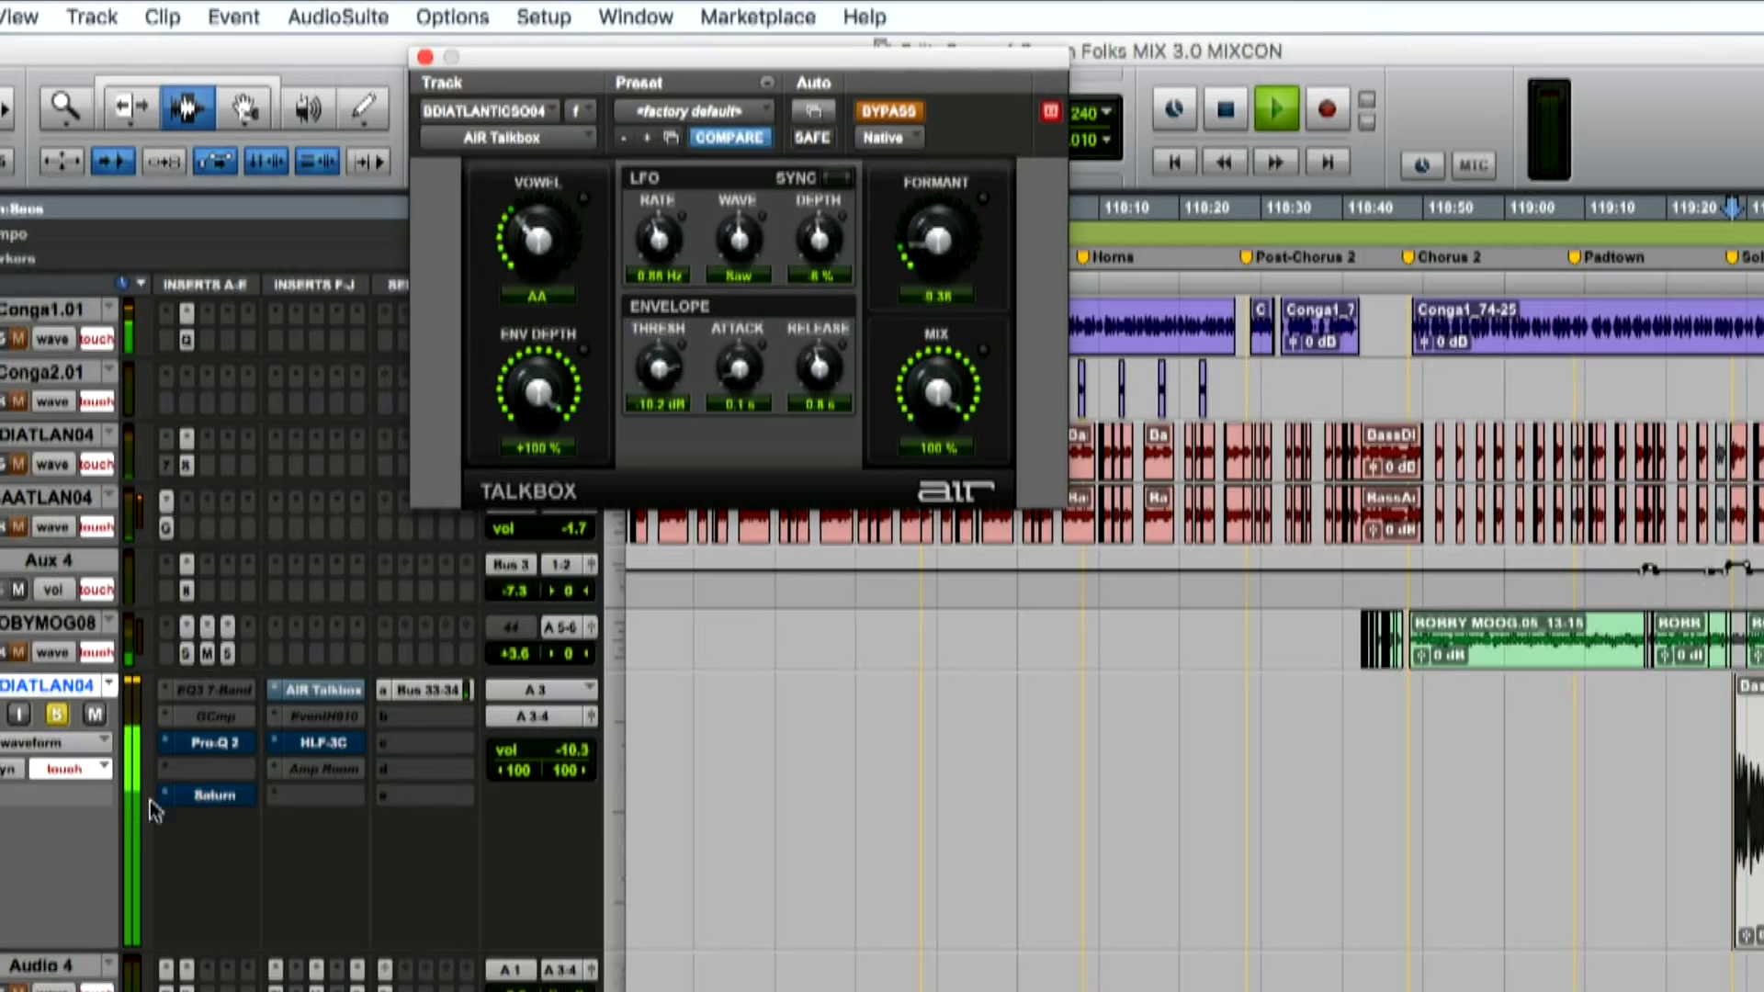
{"action": "left_click", "coordinate": [214, 795], "text": "super"}
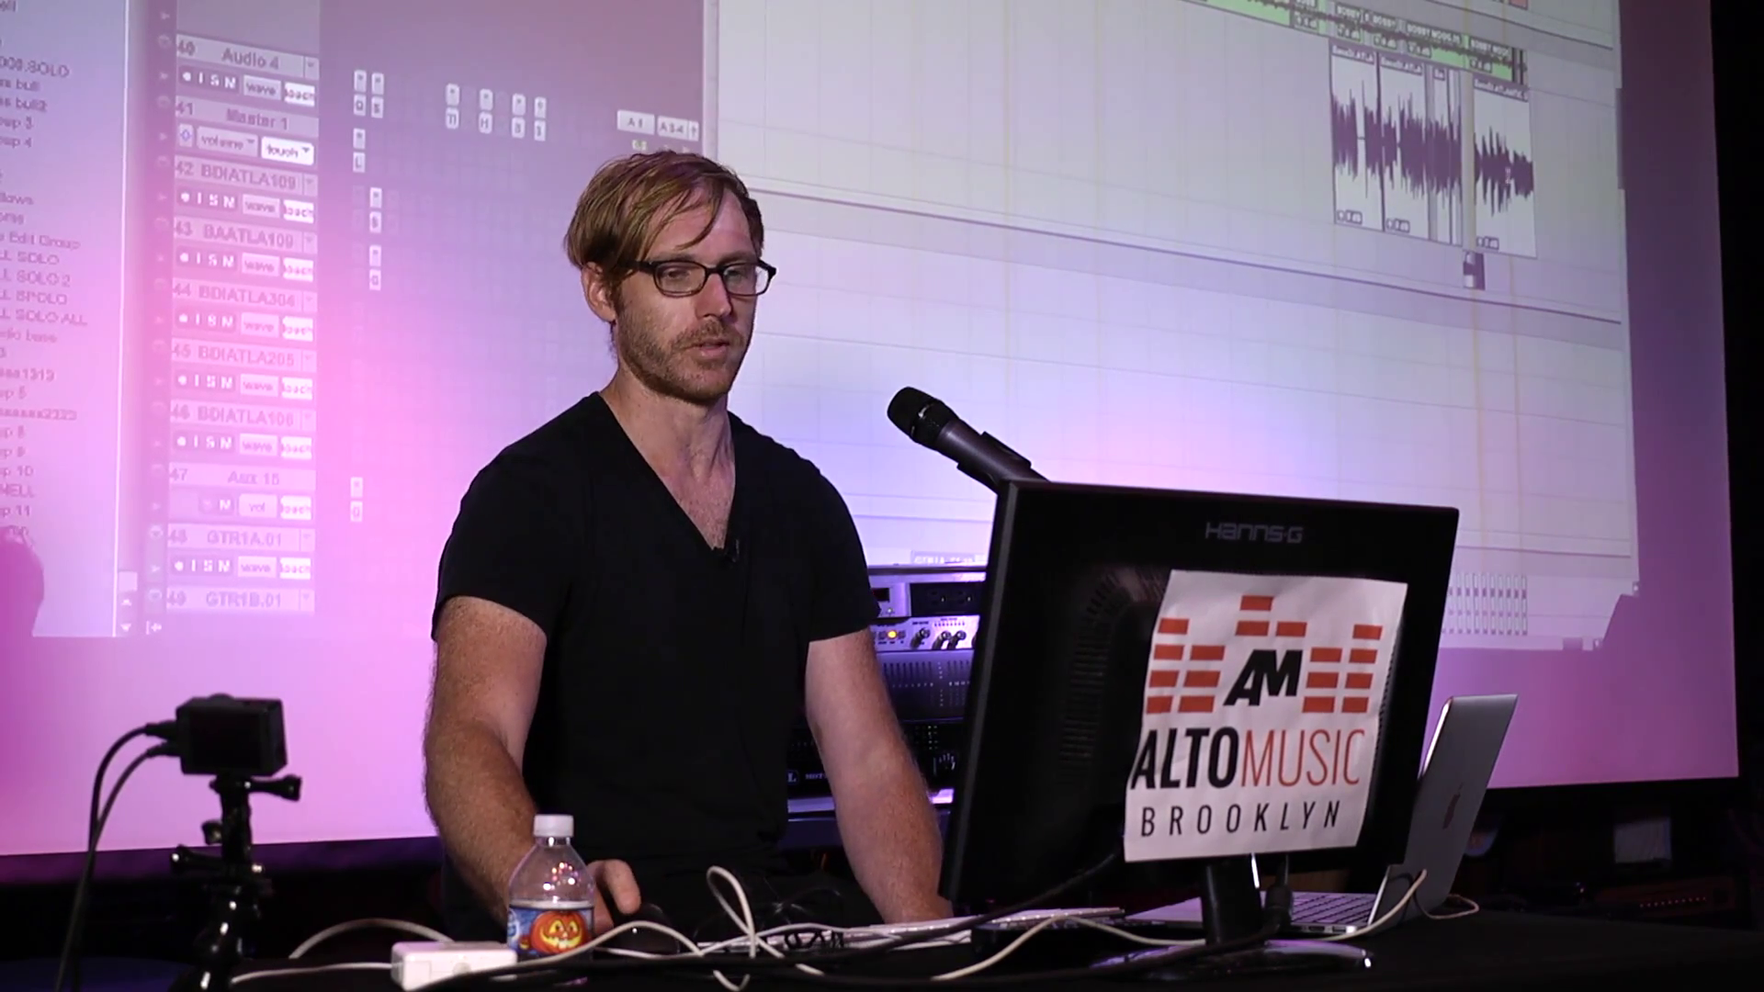
Enlarge the rhoddes bus track below the soloed Rhodes tracks to show its insert while the interlude plays
{"action": "scroll", "coordinate": [882, 229], "scroll_direction": "down", "scroll_amount": 5}
{"action": "scroll", "coordinate": [882, 230], "scroll_direction": "up", "scroll_amount": 5}
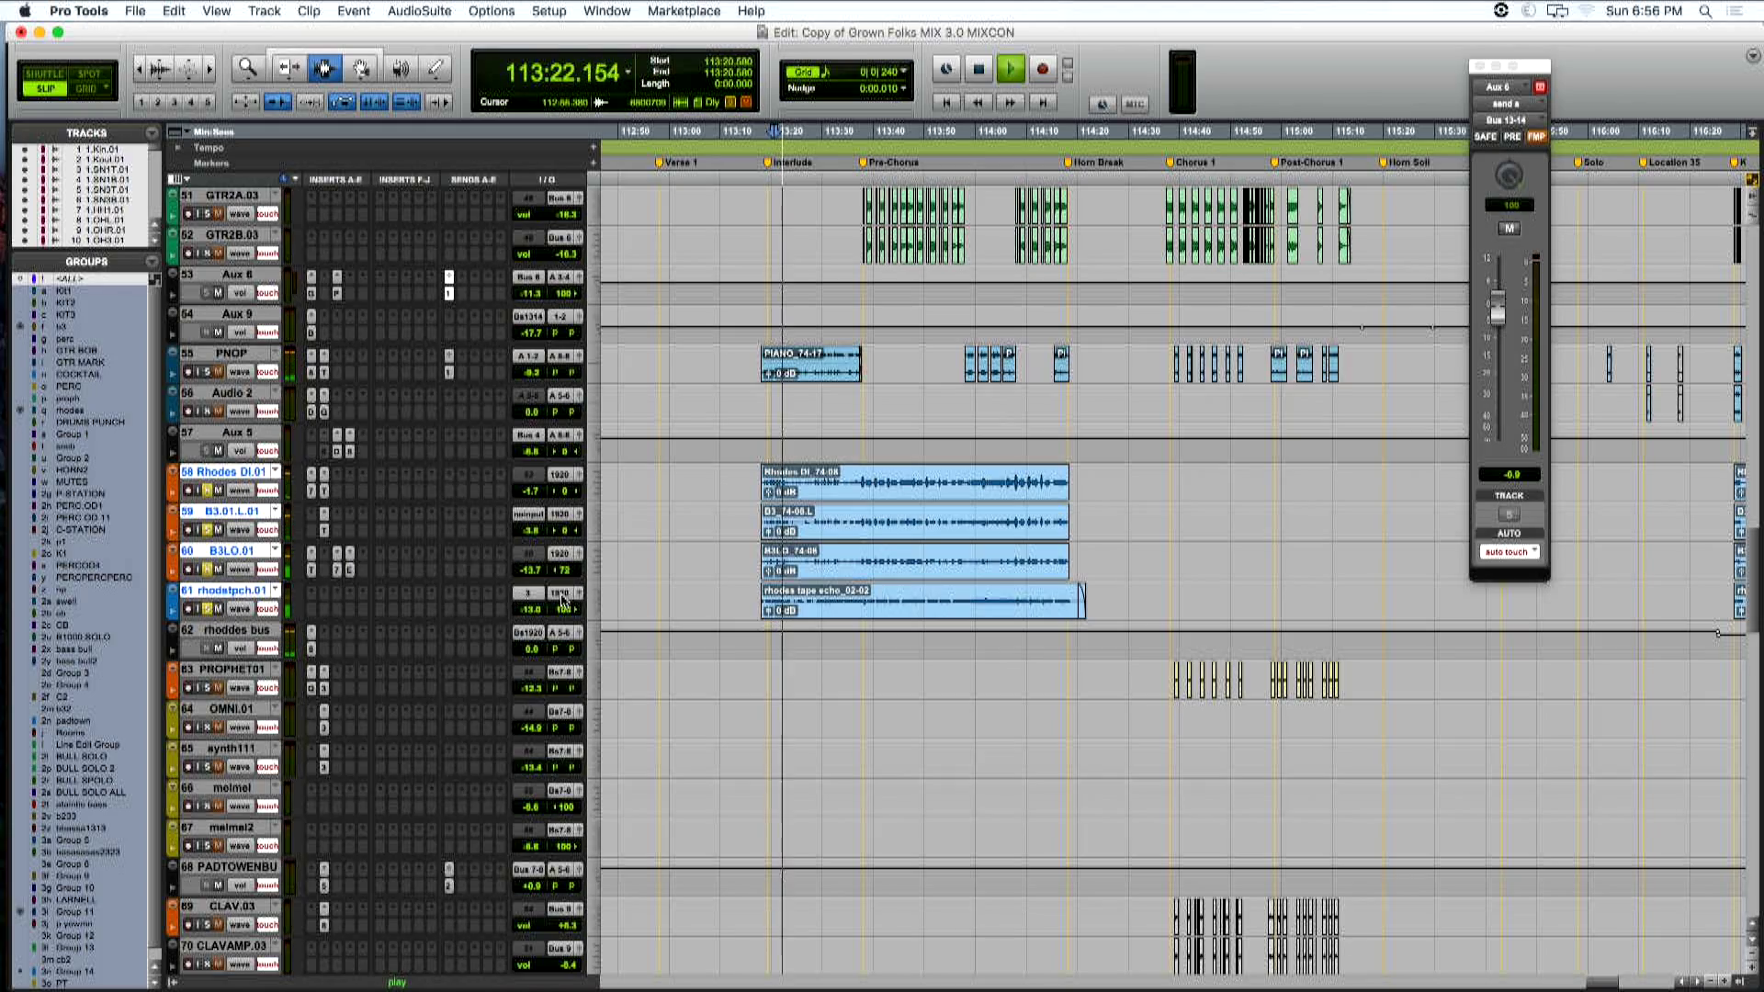
{"action": "scroll", "coordinate": [564, 522], "scroll_direction": "down", "scroll_amount": 4}
{"action": "left_click", "coordinate": [588, 490]}
{"action": "left_click", "coordinate": [675, 500]}
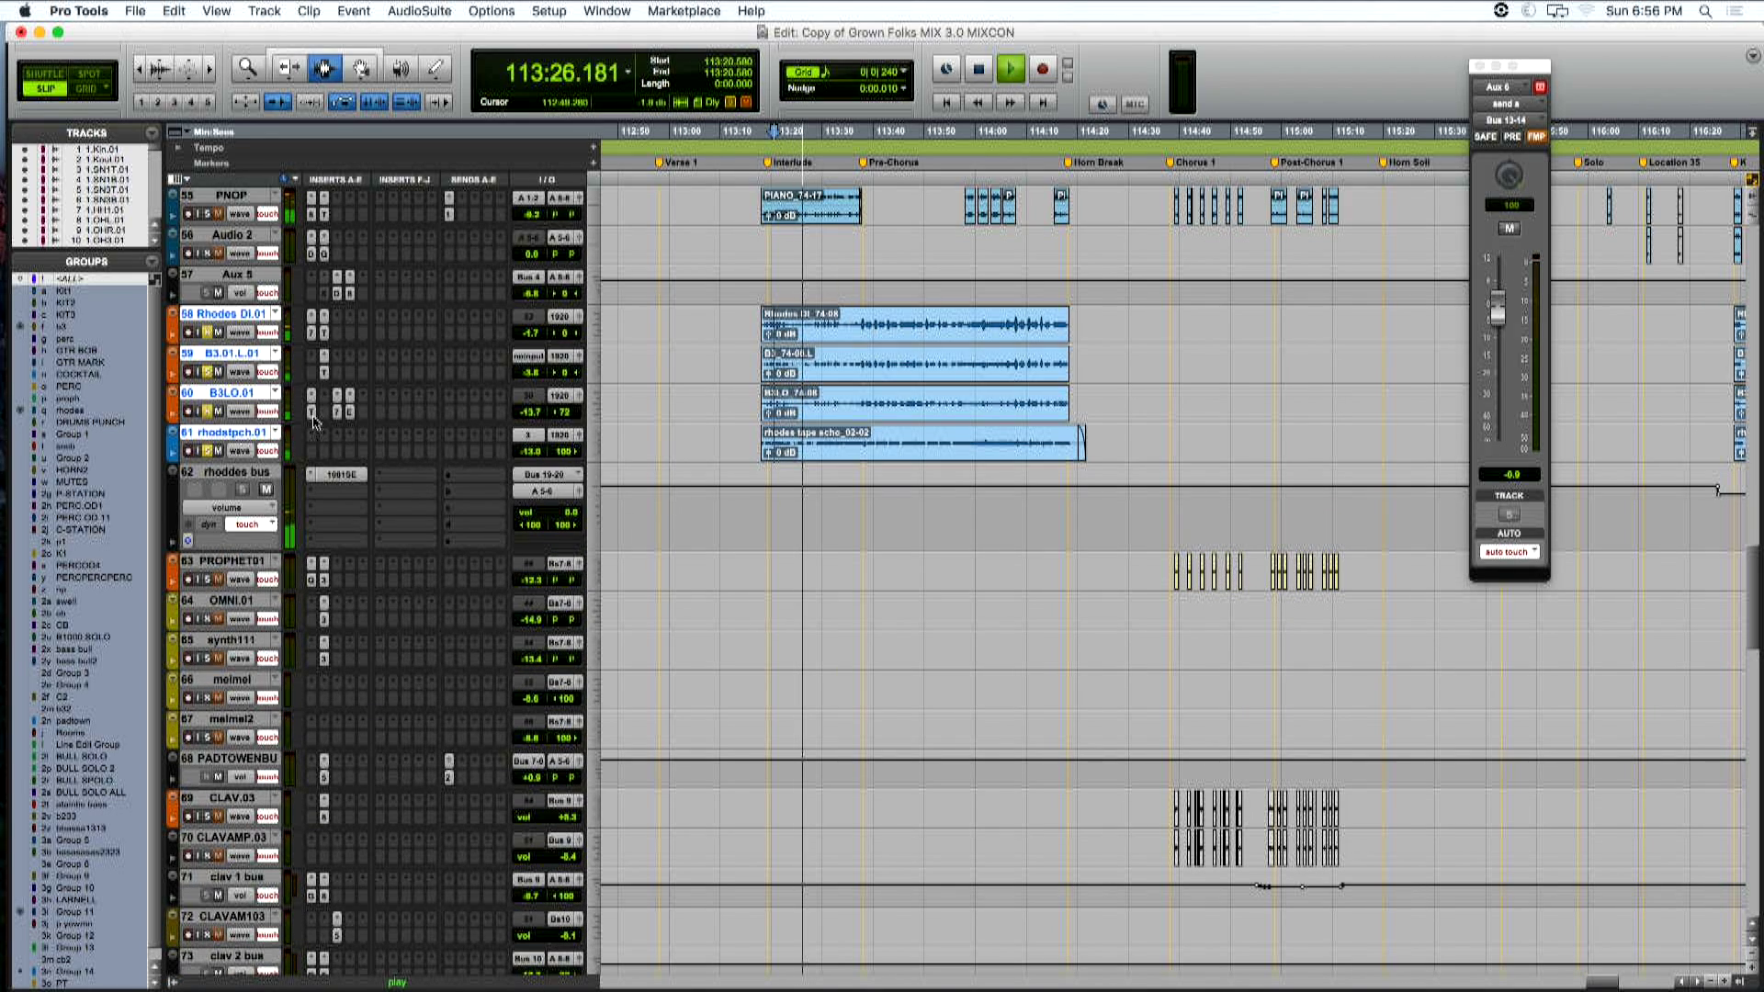
Switch to the Mix window and inspect EchoBoy on B3LO.01 and Transient Master on Rhodes DI.01
{"action": "key", "text": "super+equal"}
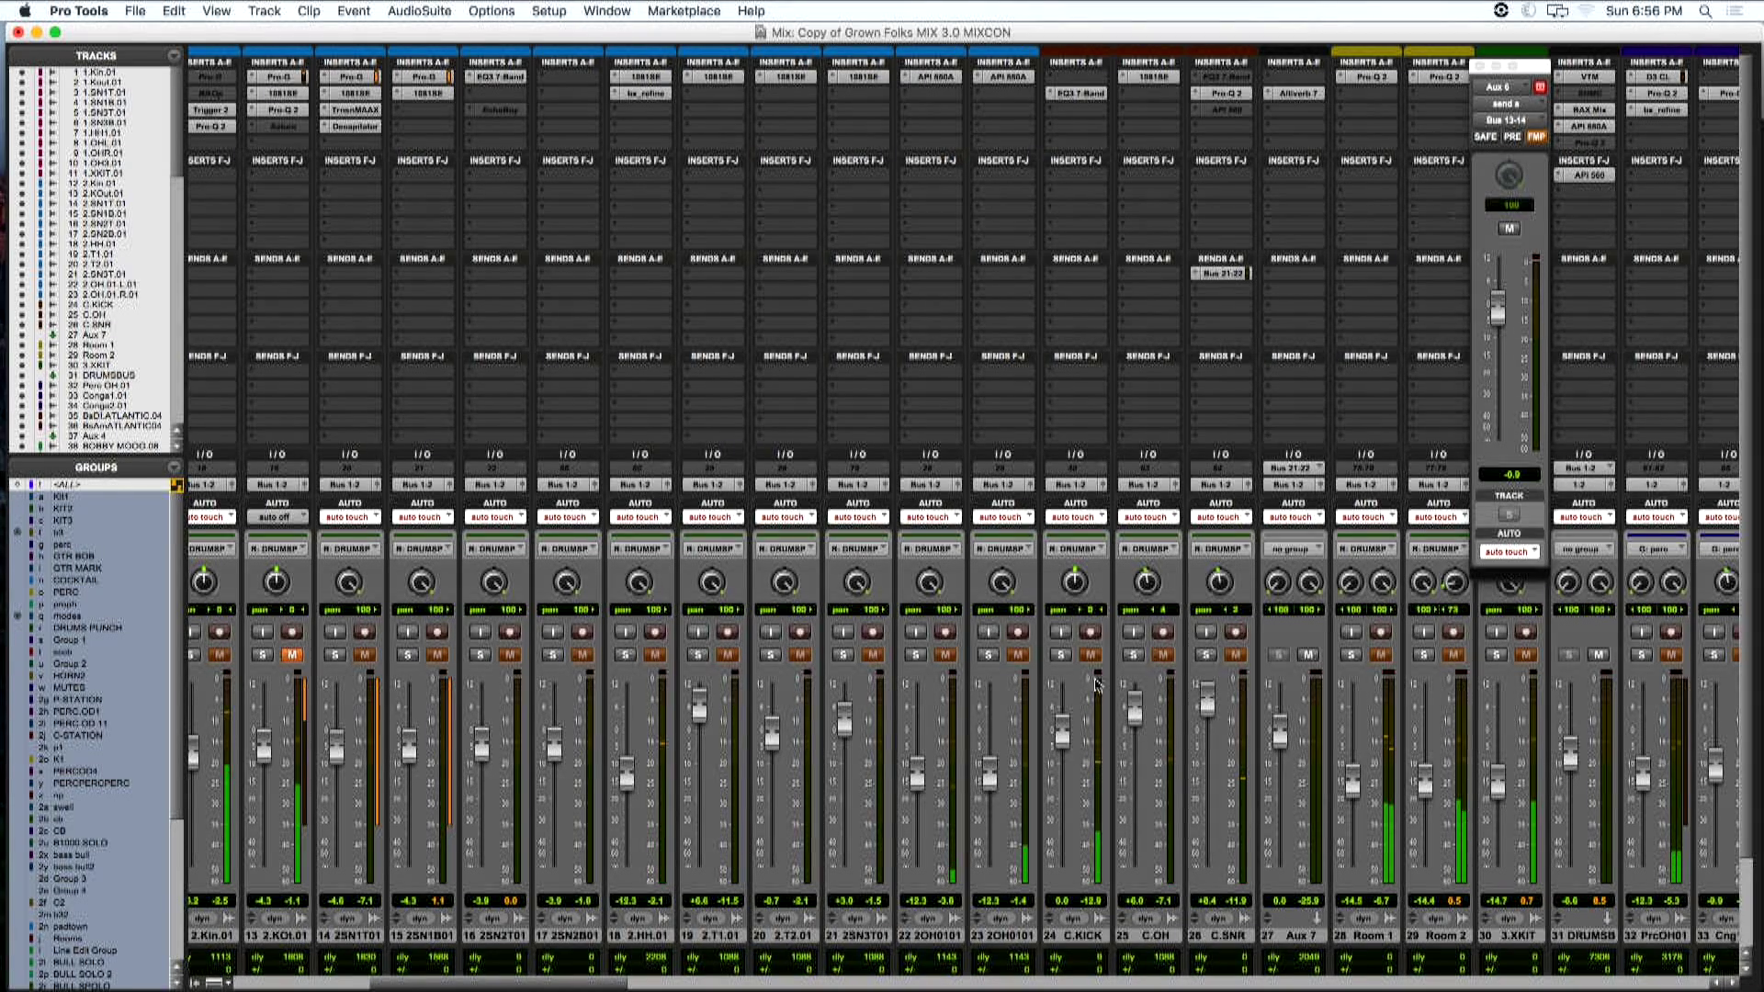
{"action": "left_click_drag", "start_coordinate": [496, 986], "coordinate": [947, 986]}
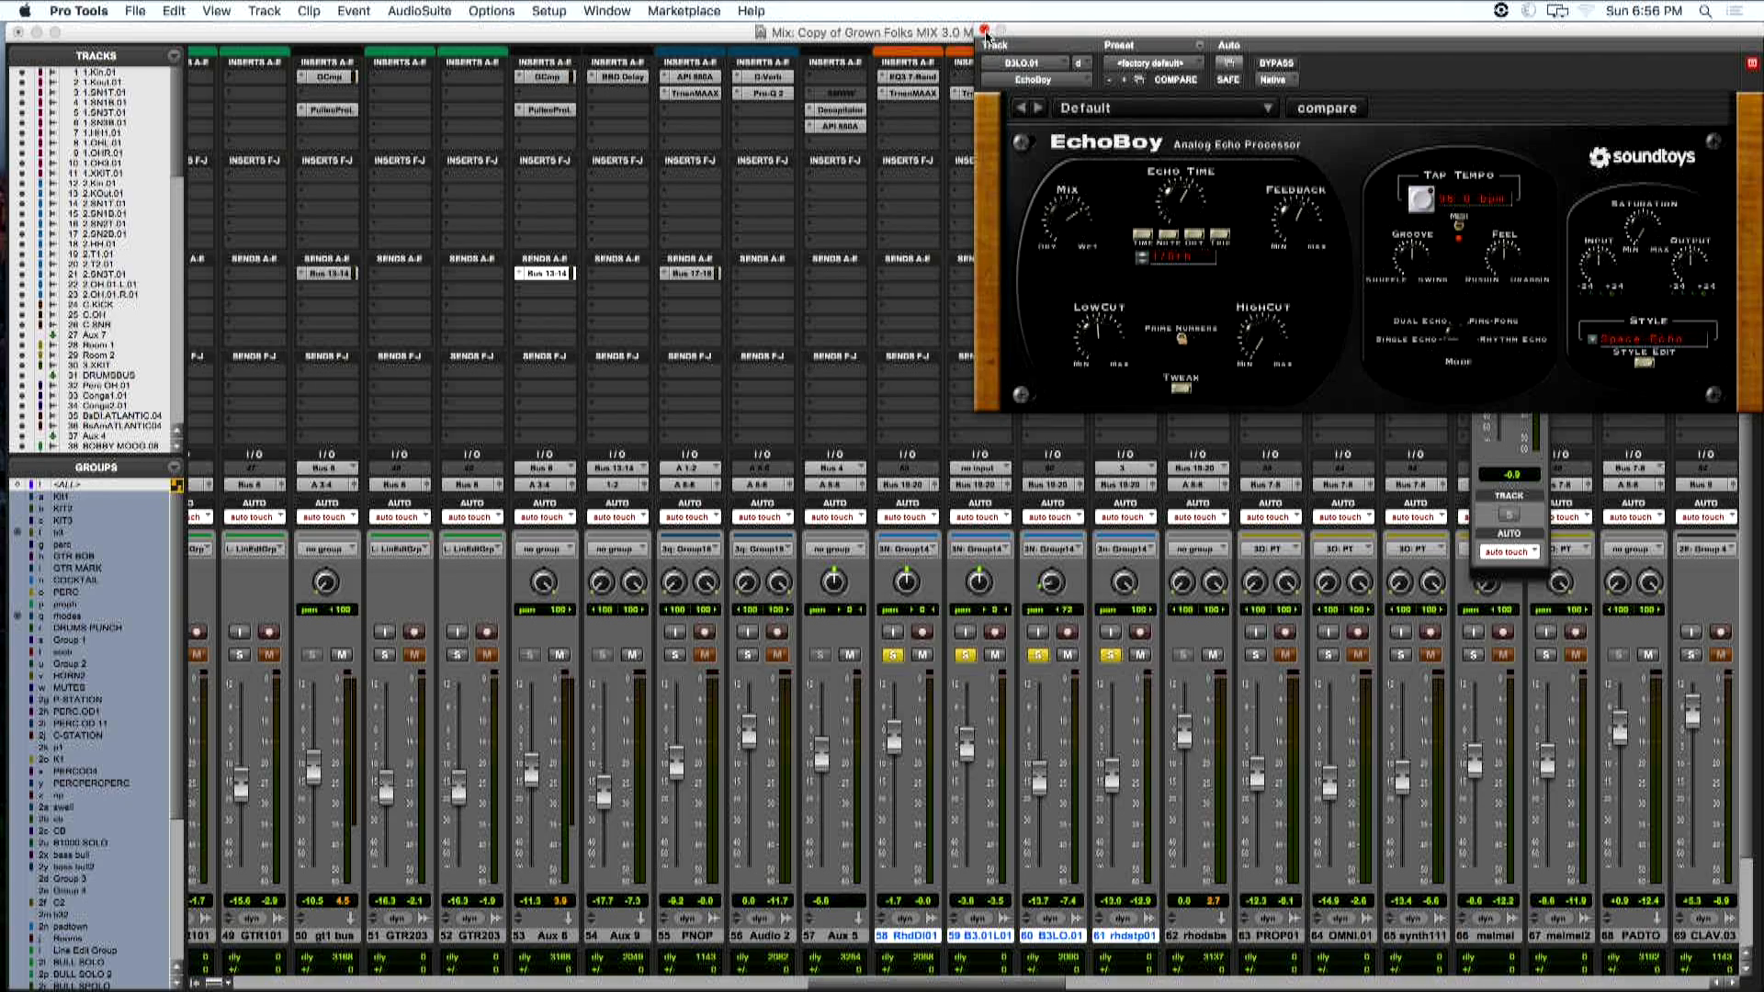
{"action": "left_click", "coordinate": [984, 30]}
{"action": "left_click", "coordinate": [937, 94]}
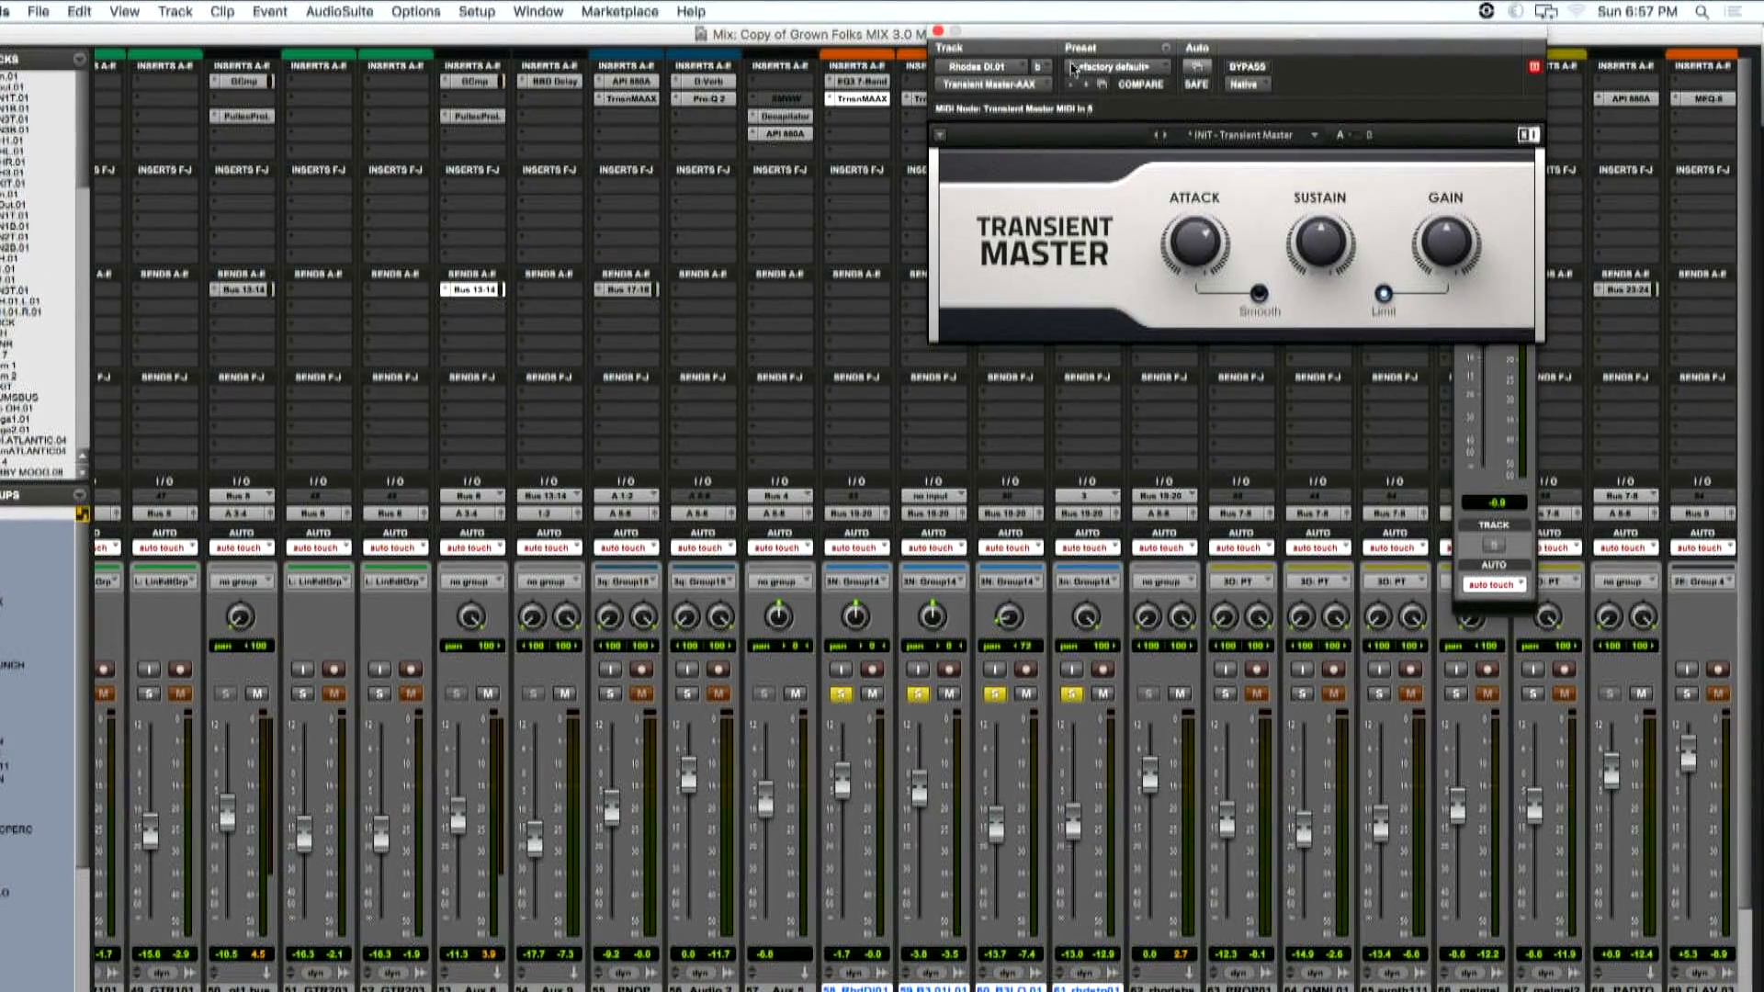
{"action": "left_click", "coordinate": [938, 31]}
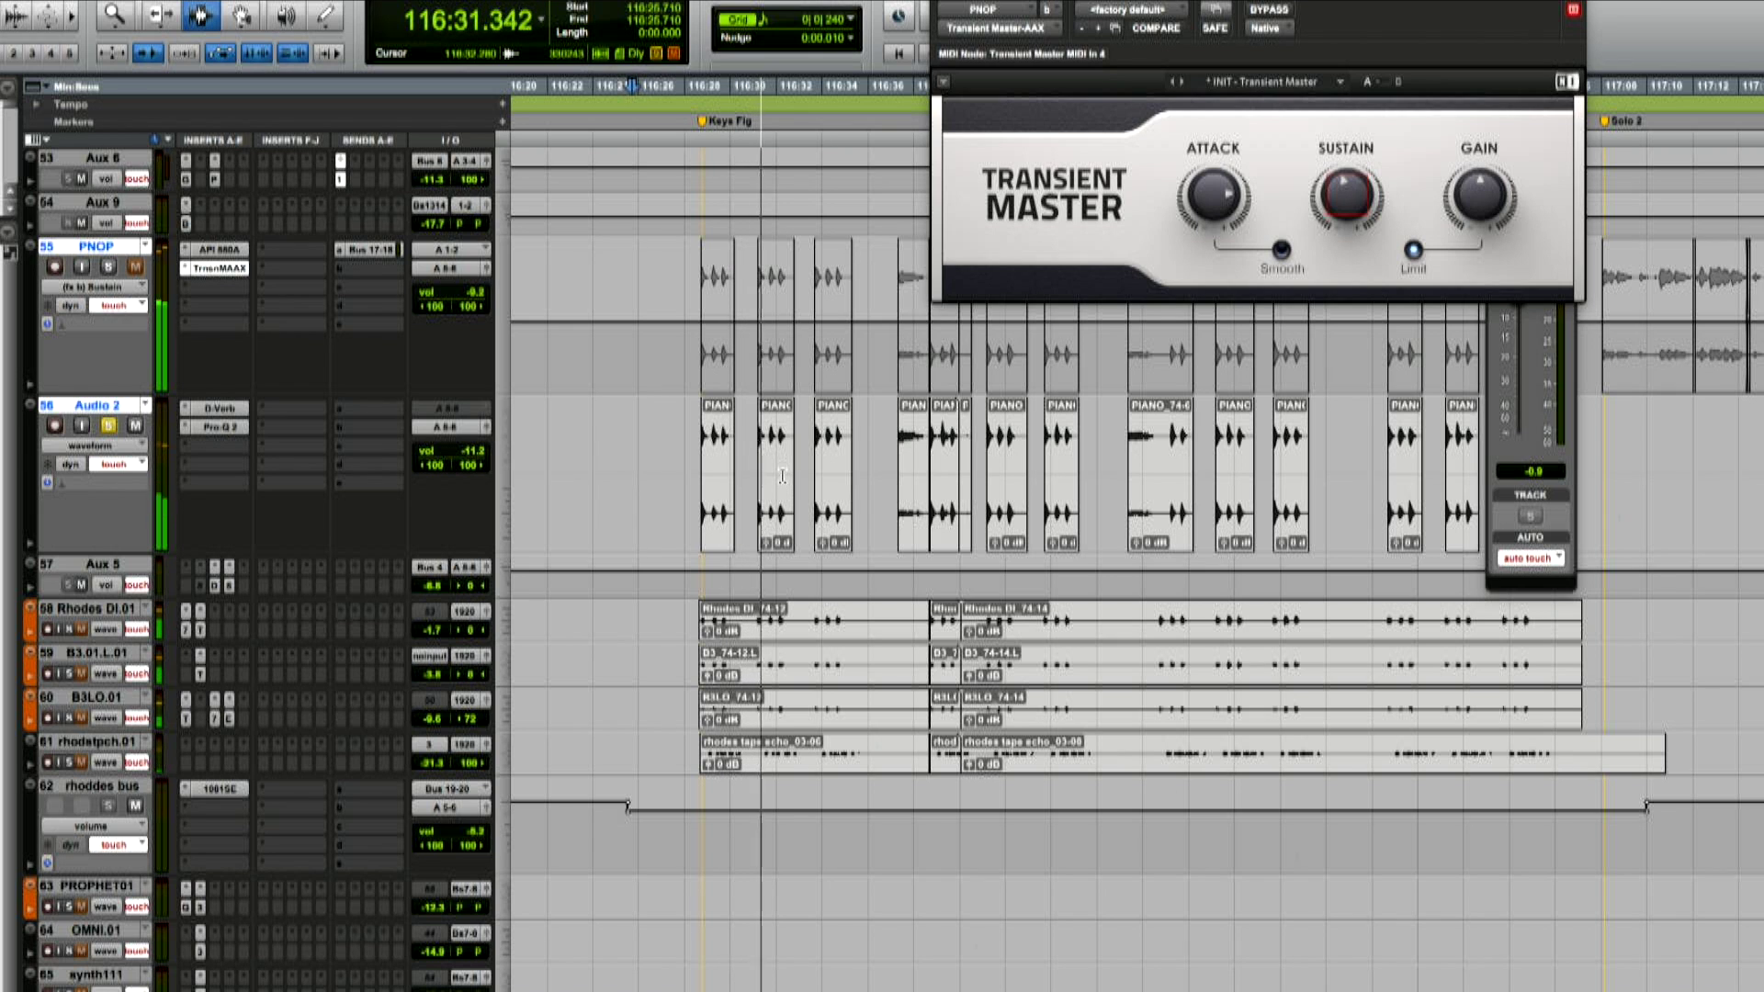
Solo the PNOP piano track alongside Audio 2 while the Keys Fig section plays
{"action": "left_click", "coordinate": [109, 267]}
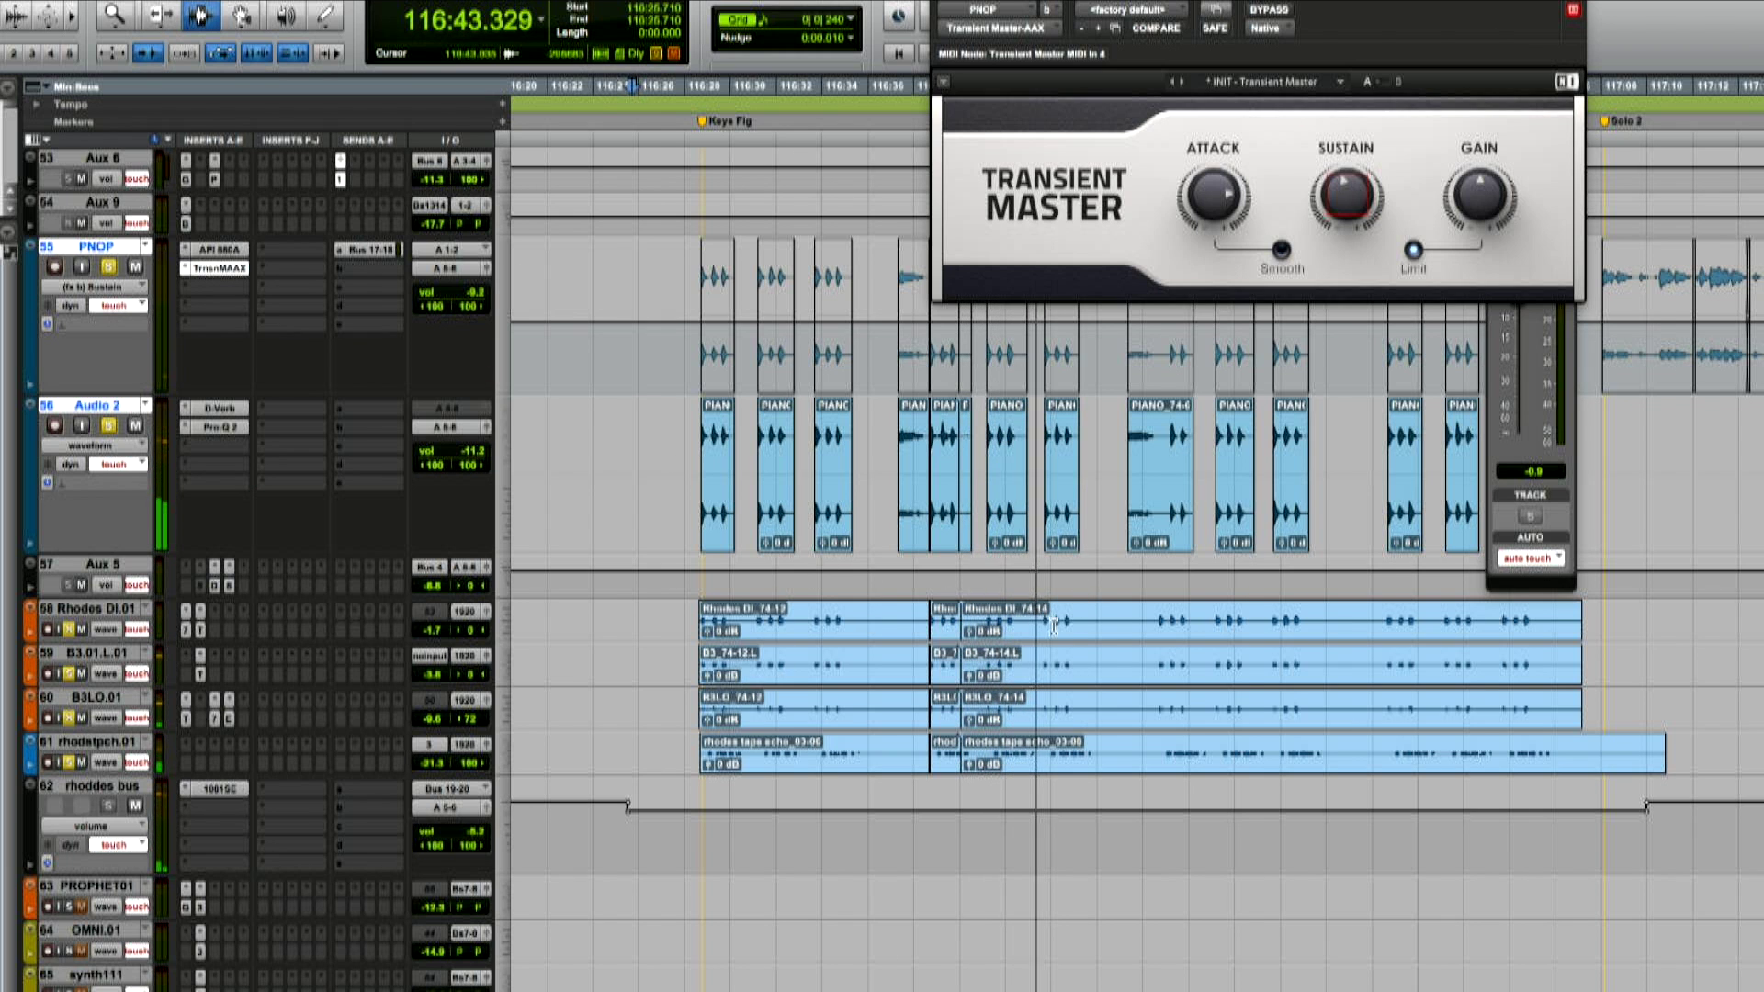
{"action": "key", "text": "r"}
{"action": "key", "text": "r"}
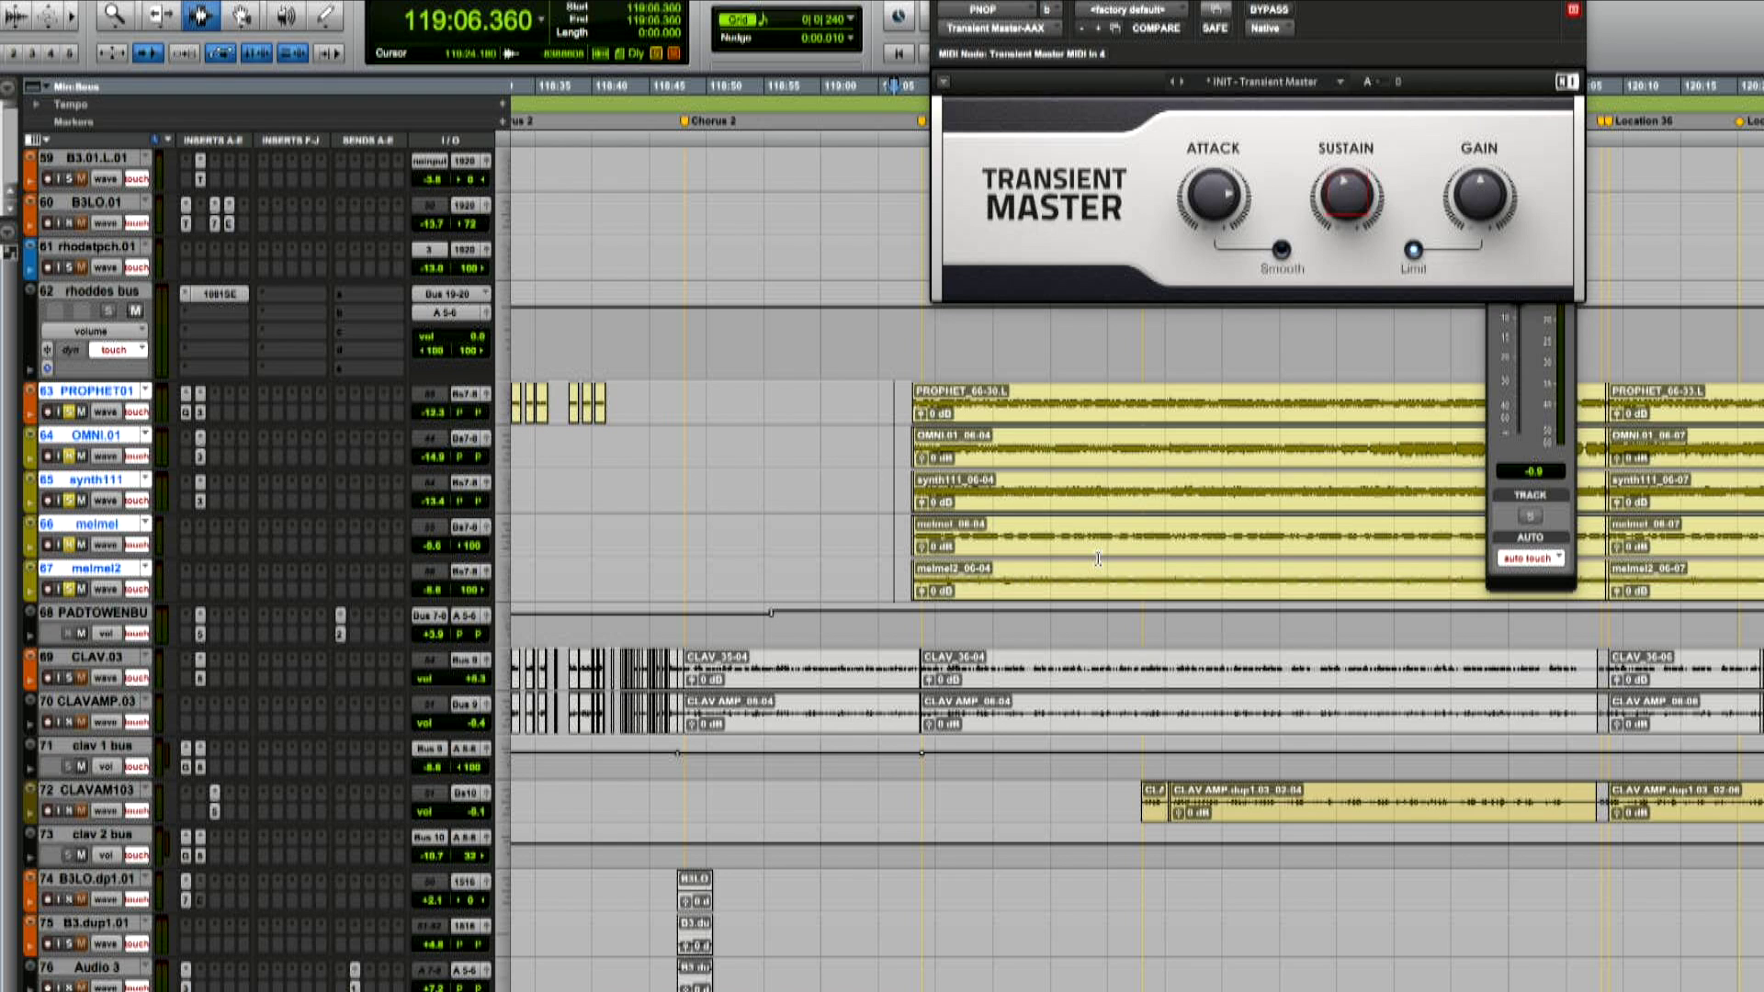
Play the soloed synth tracks 63 to 67 from 119:06.360 and inspect the API 550A on the PADTOWEN BUS track
{"action": "key", "text": "space"}
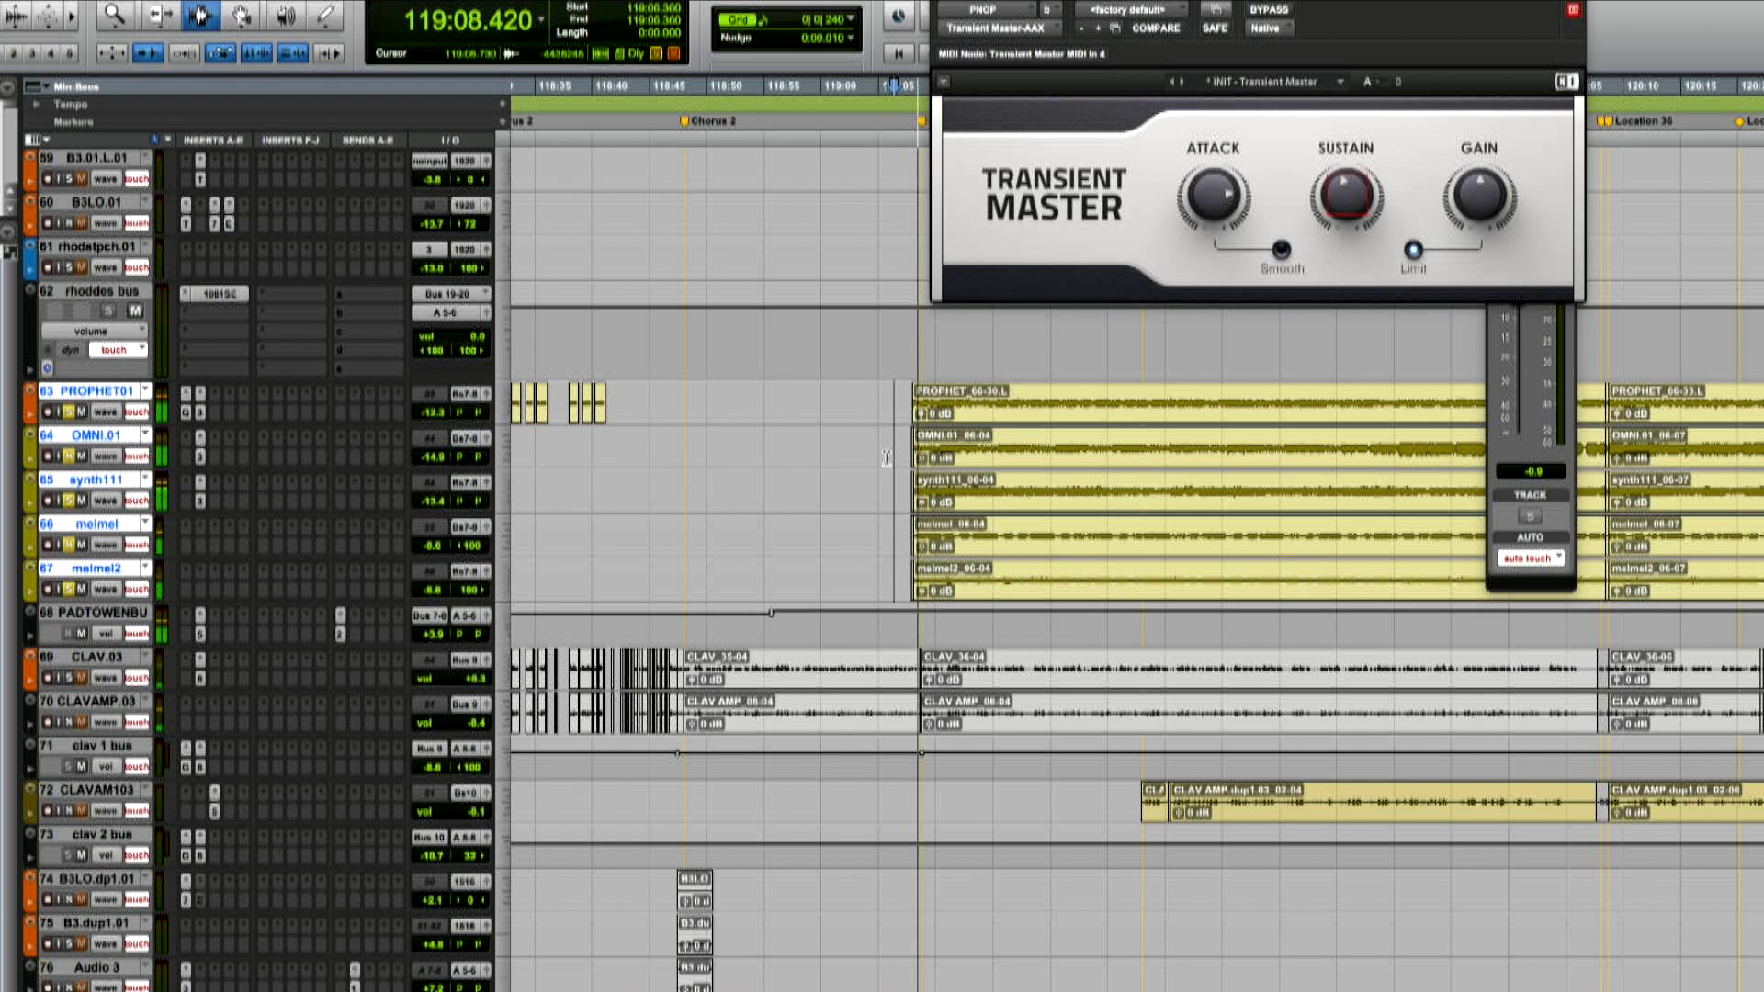
{"action": "key", "text": "ctrl+bracketleft"}
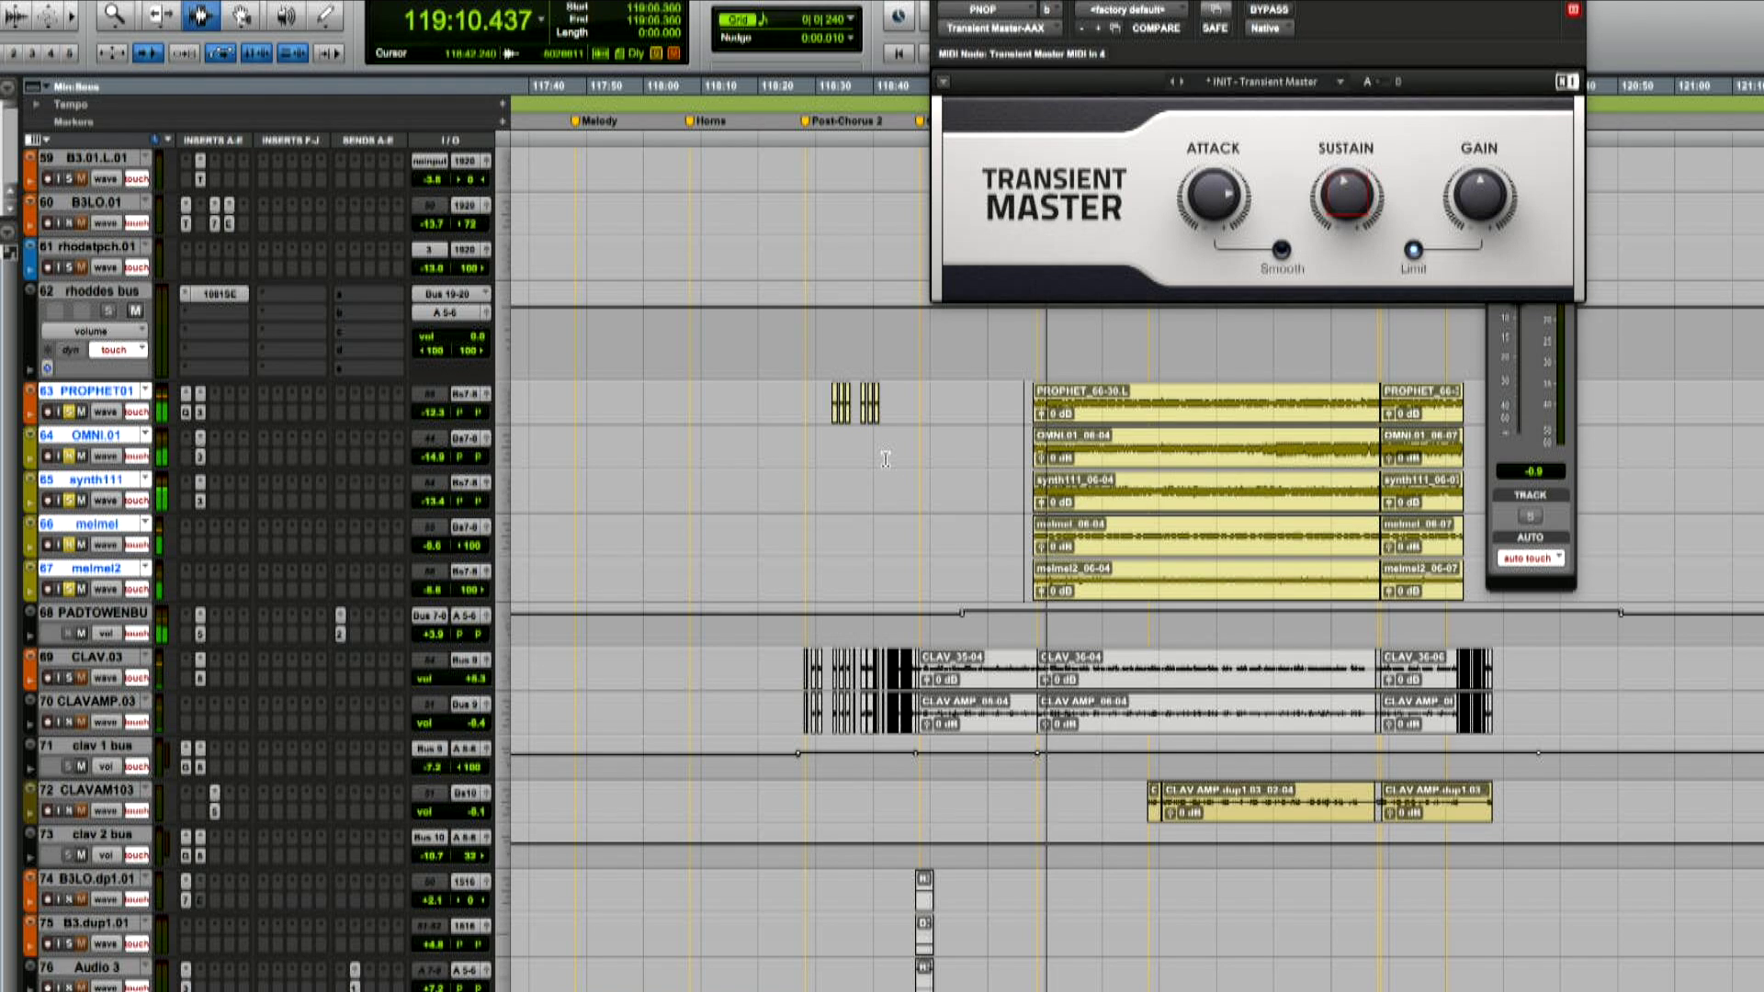
{"action": "left_click", "coordinate": [205, 638]}
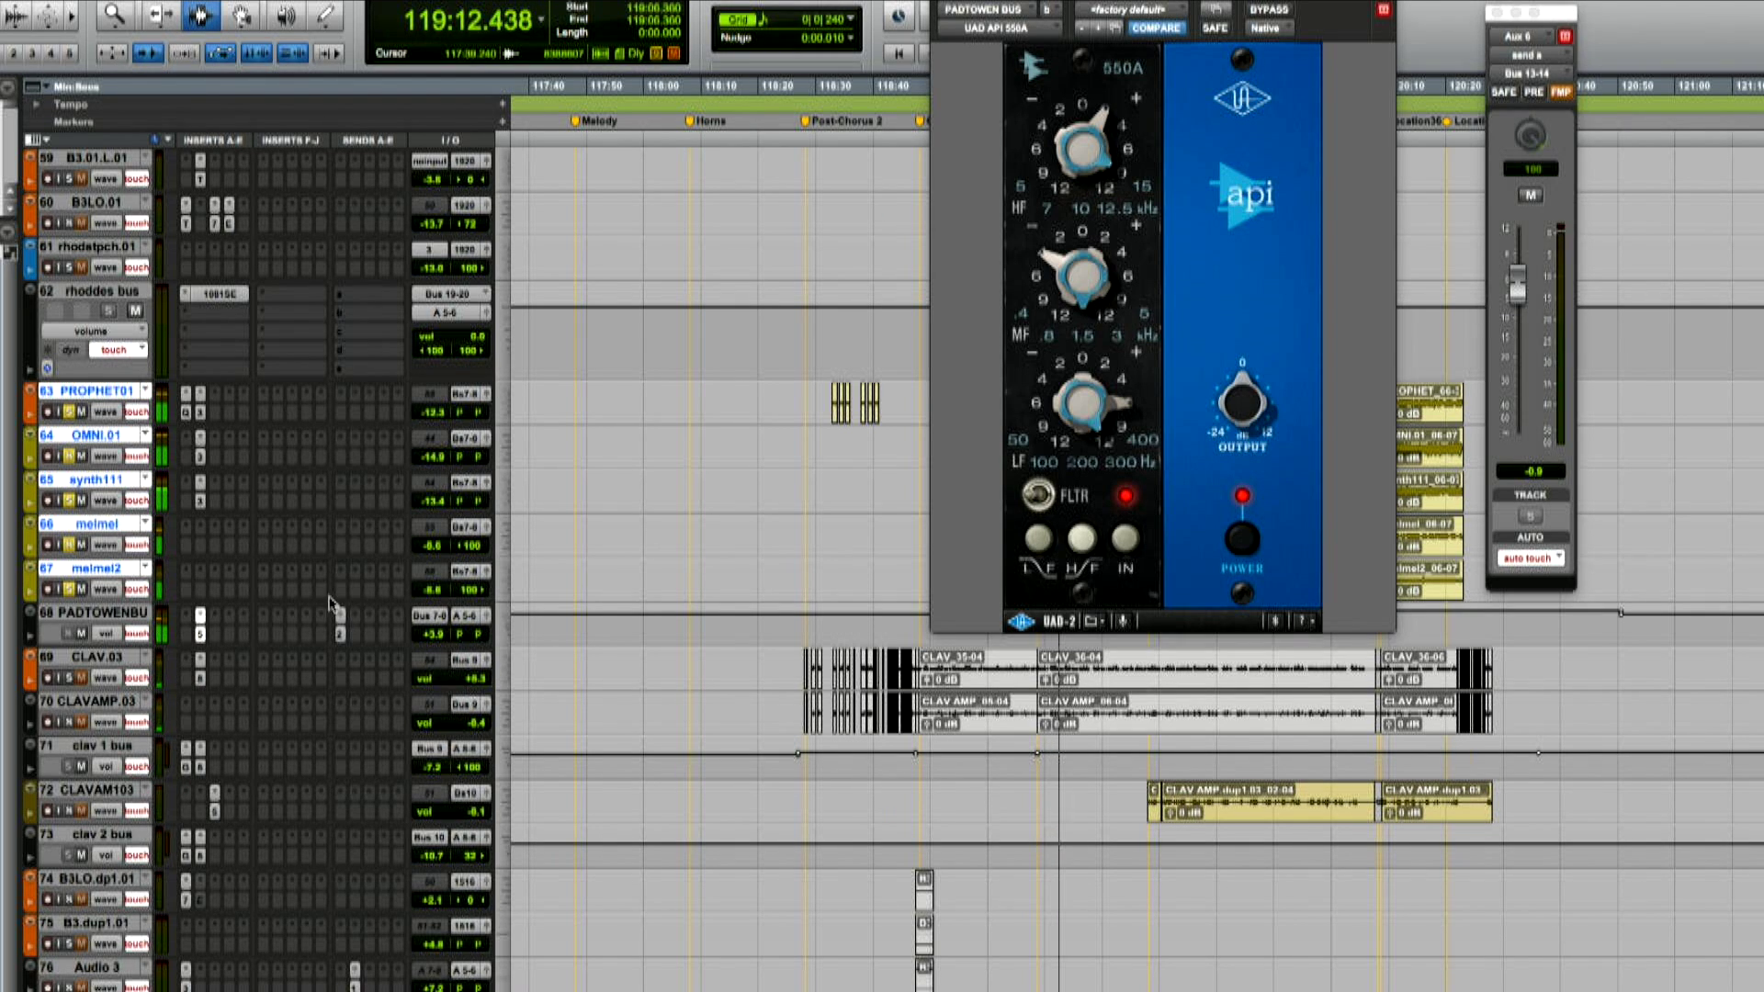
{"action": "key", "text": "ctrl+w"}
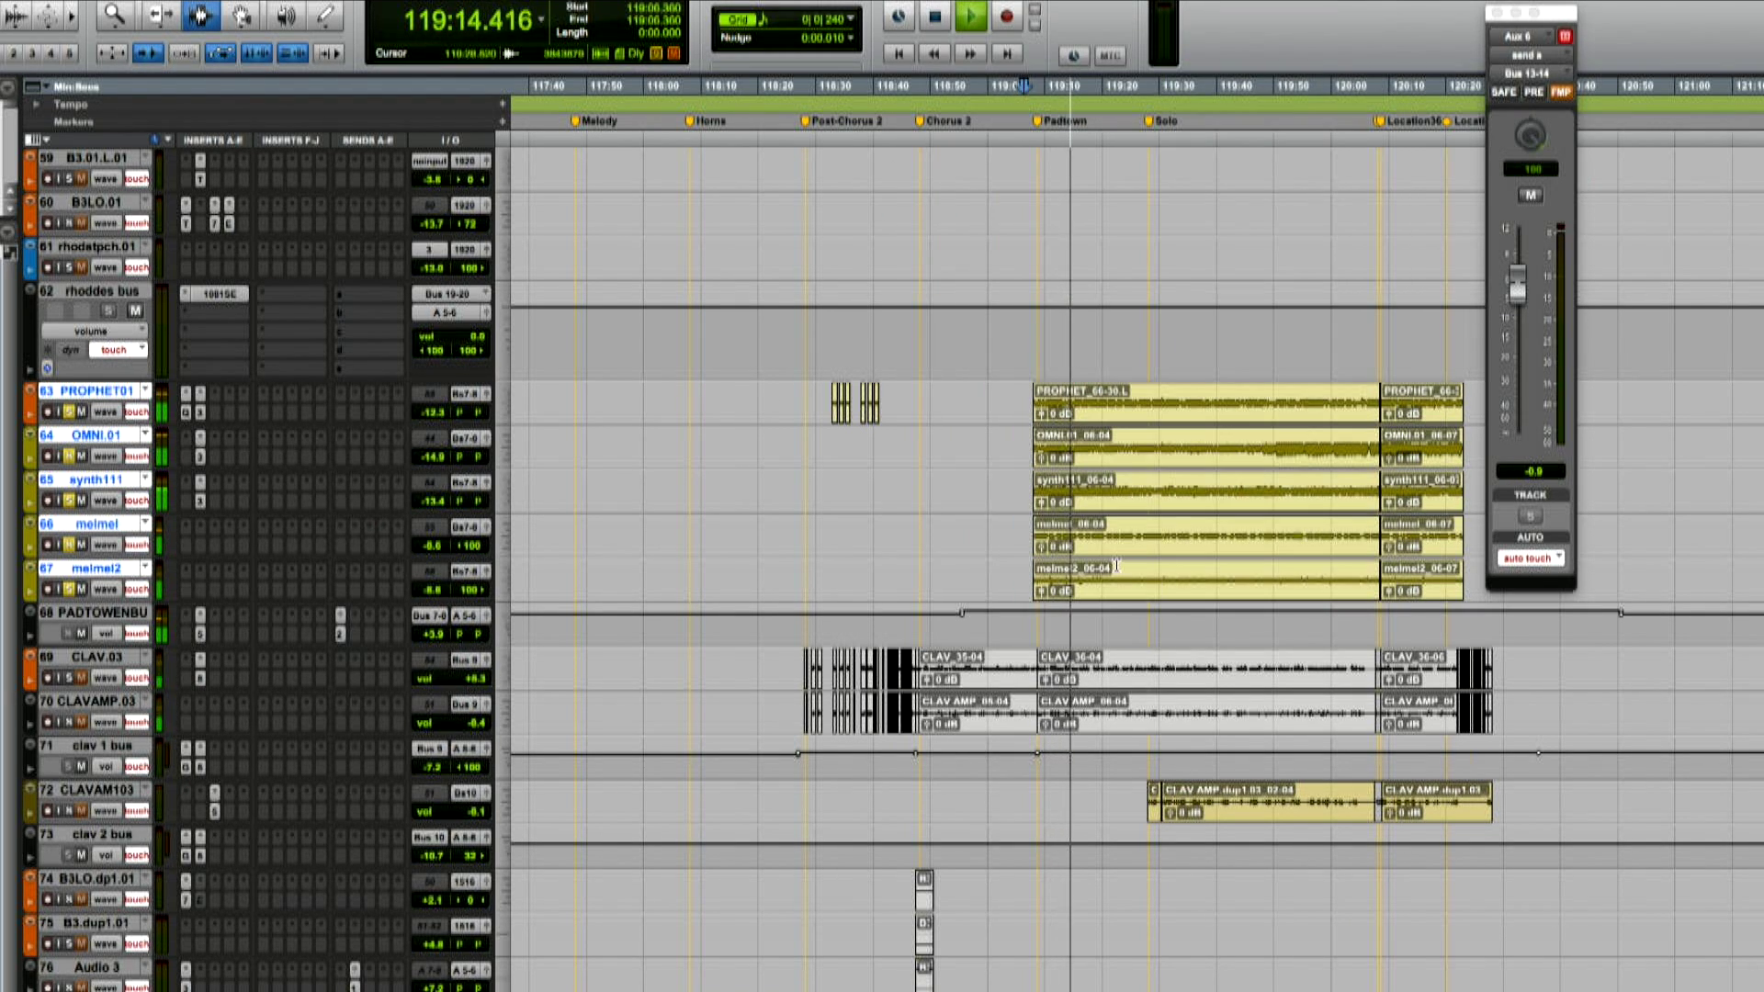
{"action": "key", "text": "ctrl+bracketleft"}
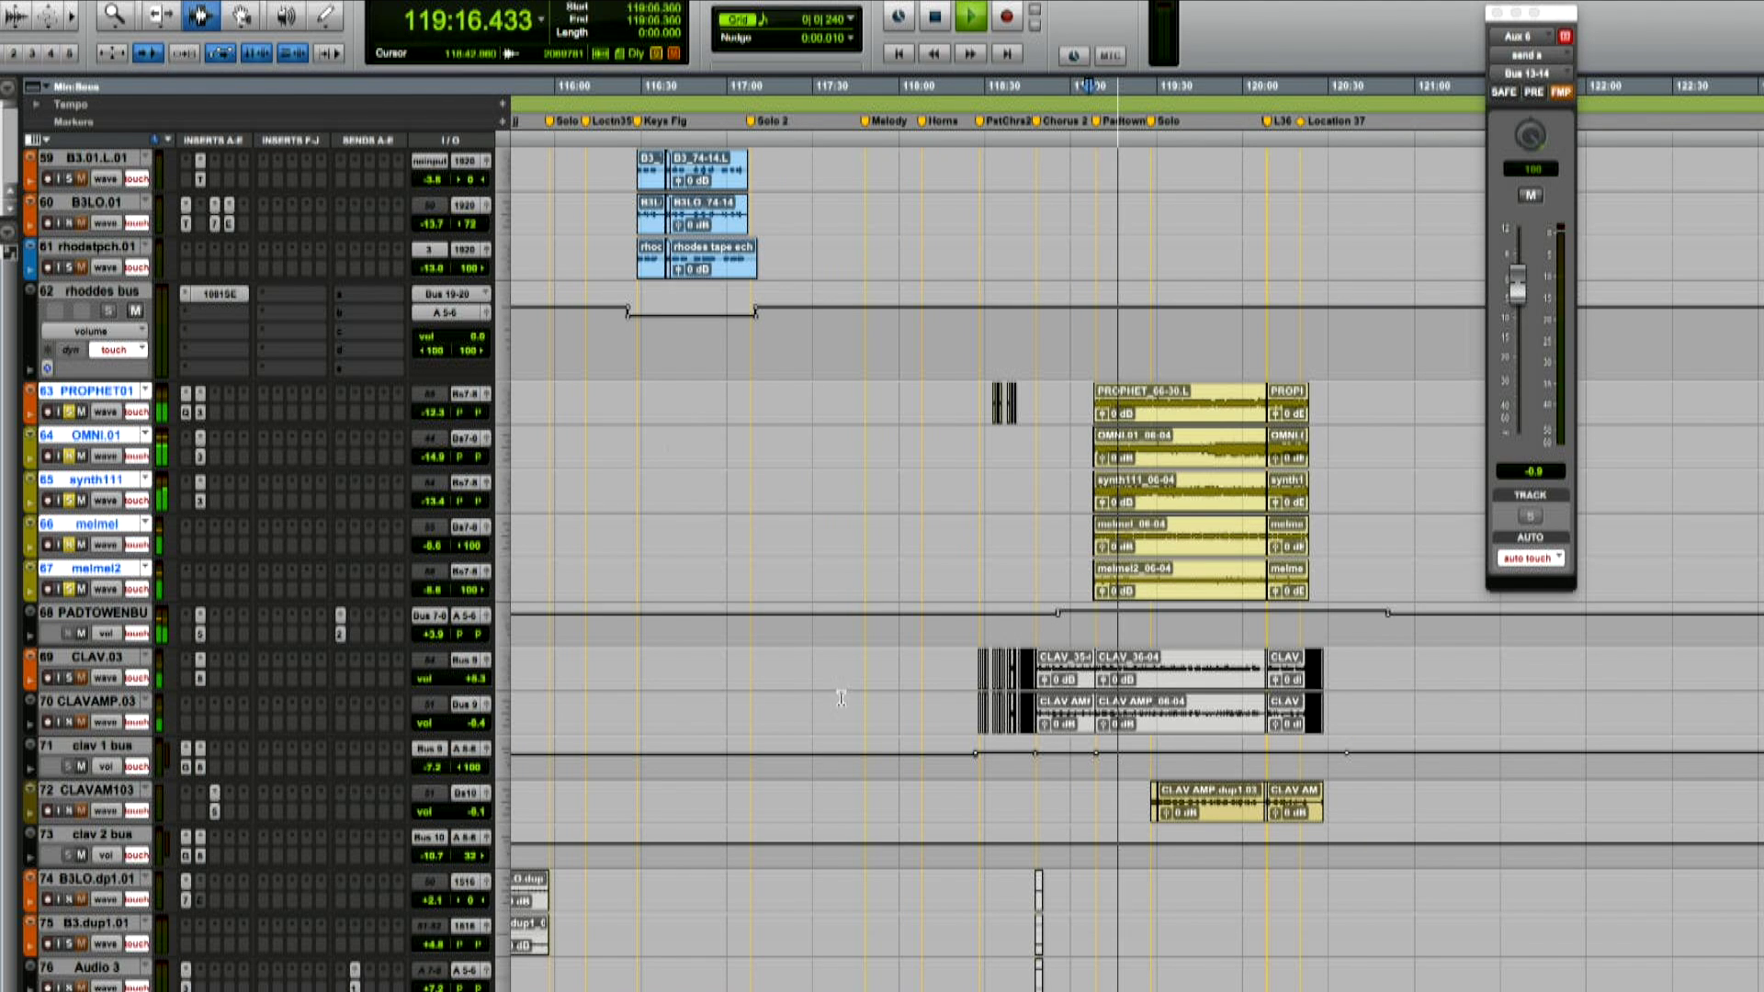
{"action": "key", "text": "space"}
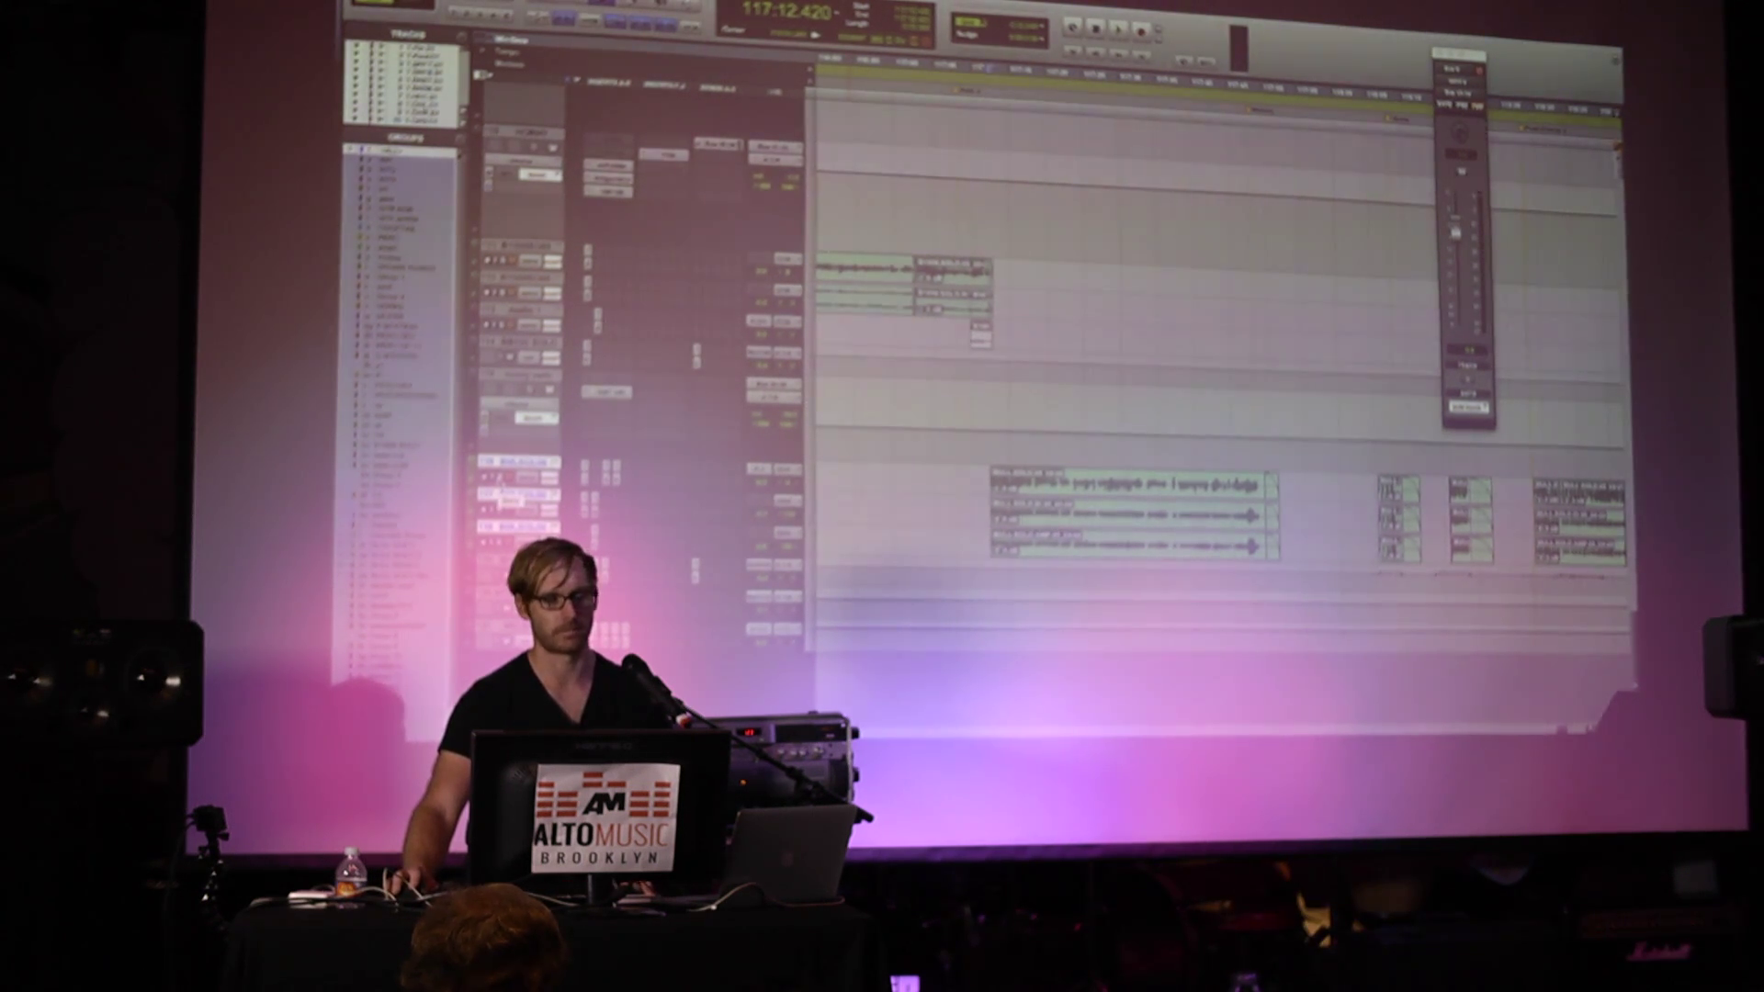
Play the three soloed BULSOL06 tracks from 117:12.420 in the Solo 2 section, then stop playback
{"action": "key", "text": "space"}
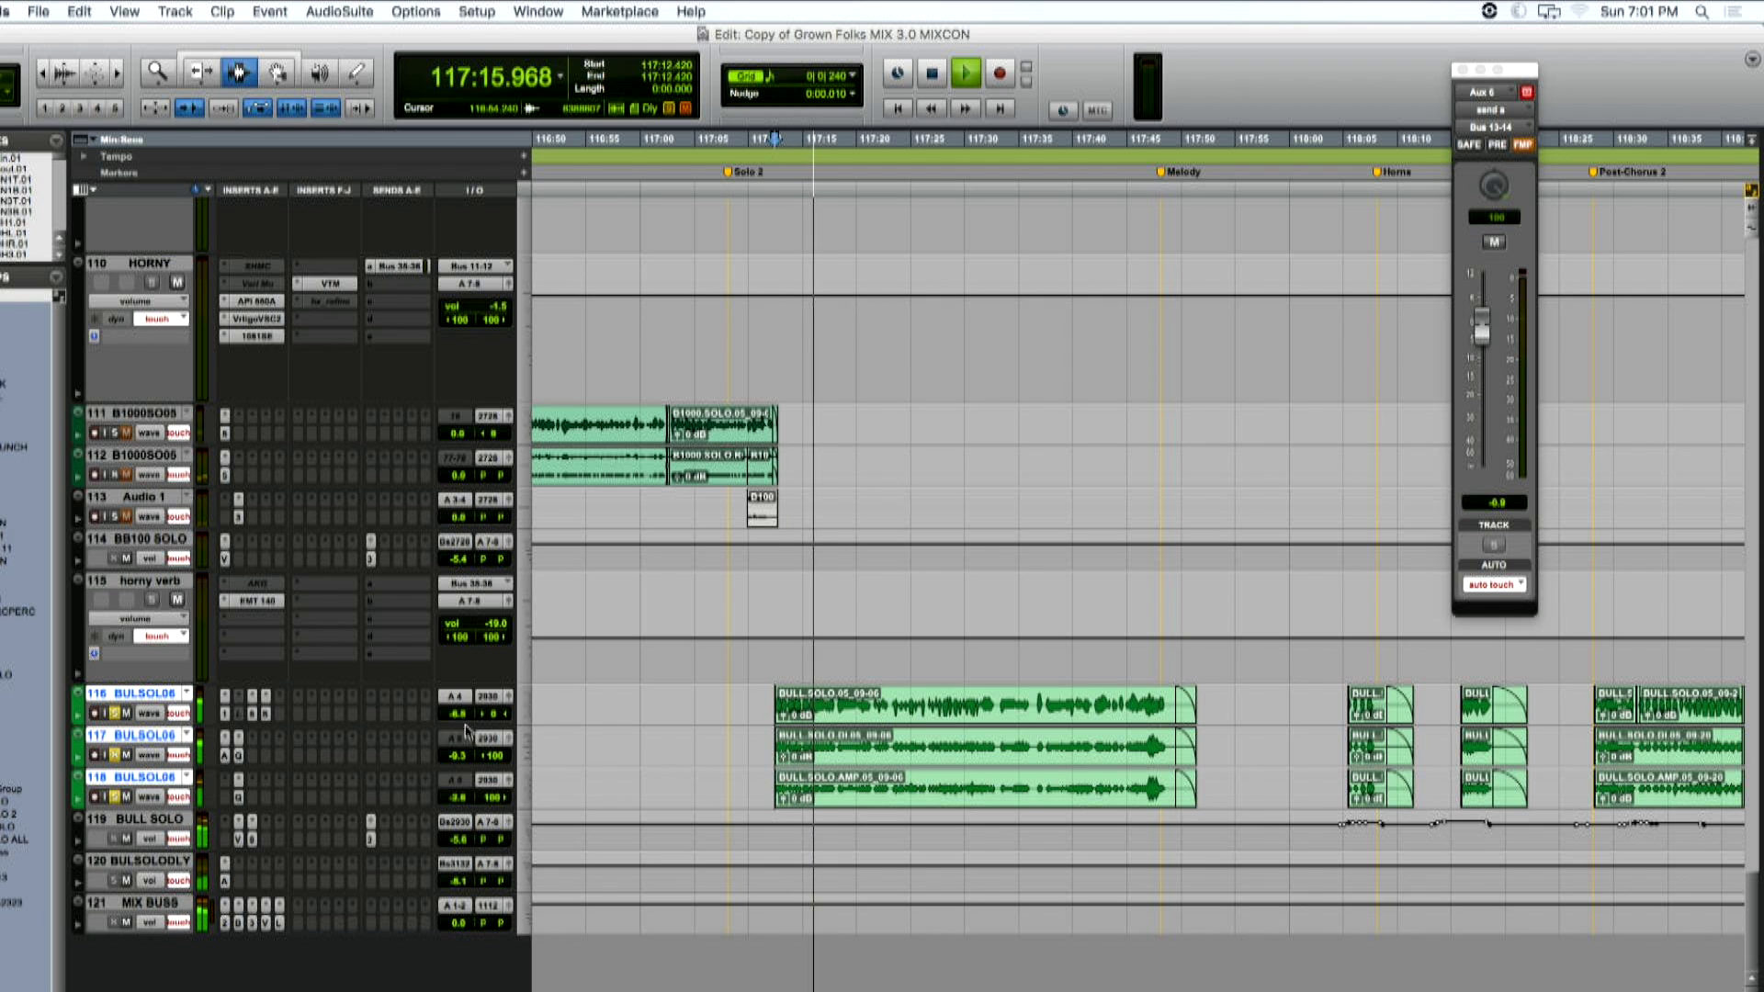
{"action": "key", "text": "super+bracketleft"}
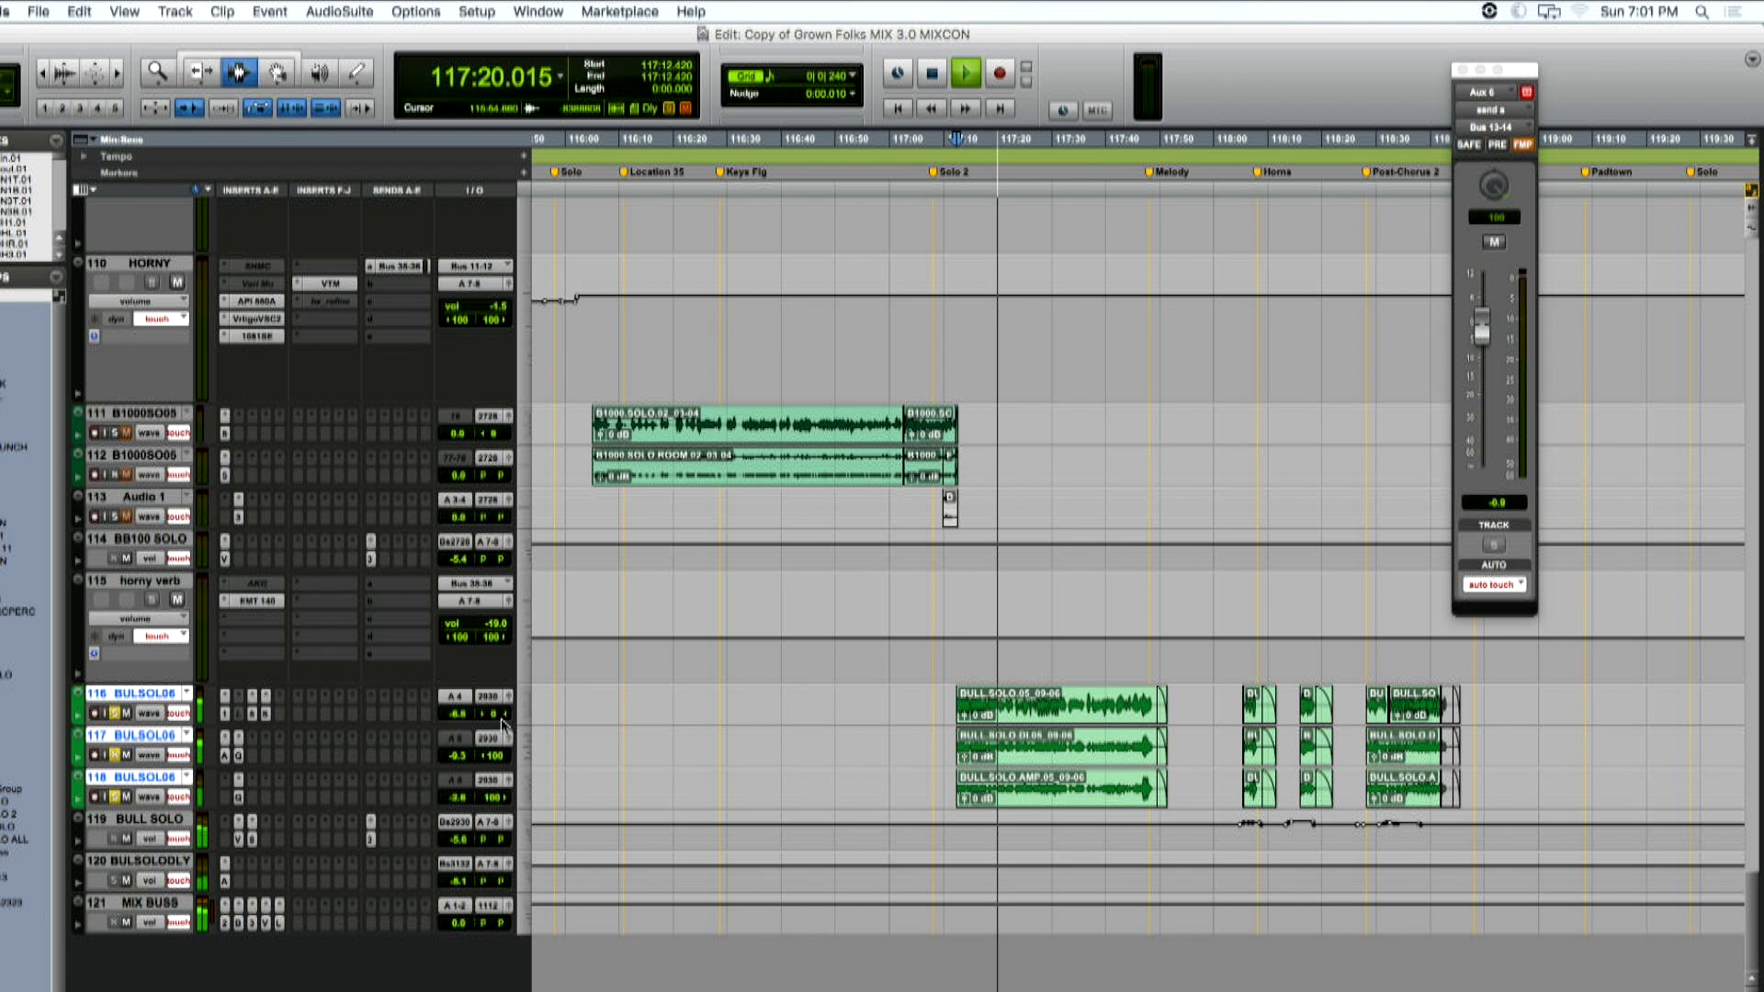
{"action": "key", "text": "space"}
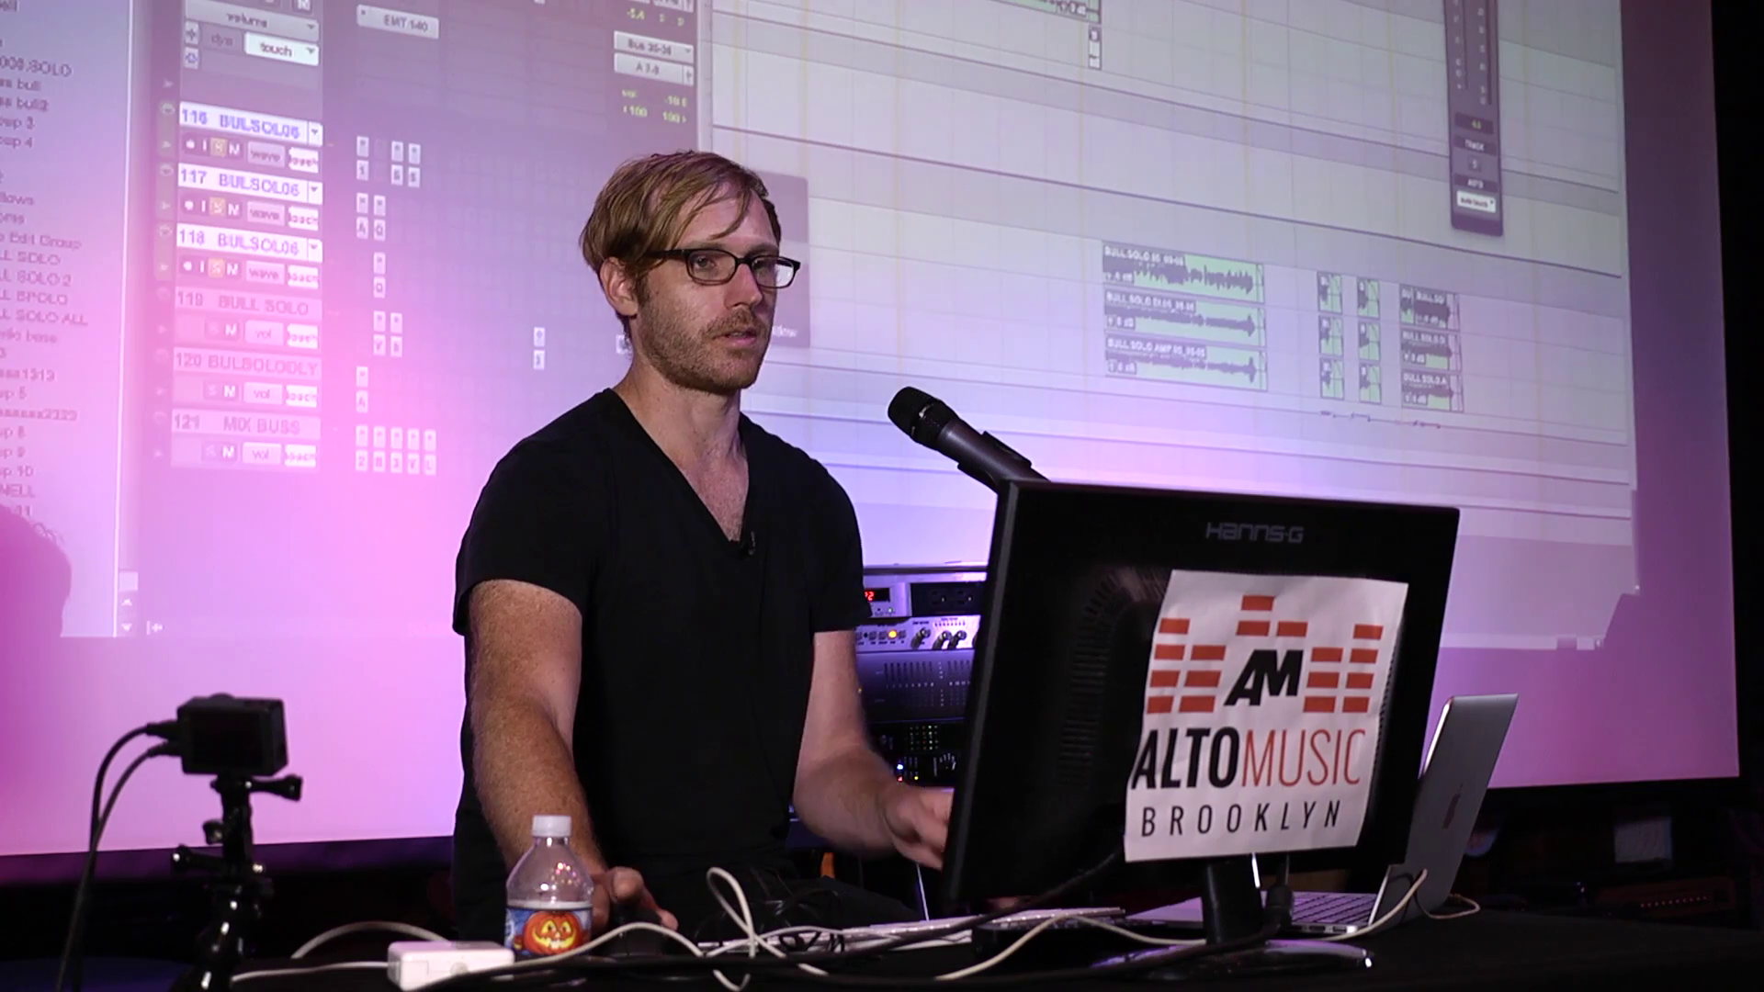
Inspect Guitar Rig and Saturn on BULSOL06 track 116 and the Amp Room plug-in on track 117
{"action": "scroll", "coordinate": [918, 275], "scroll_direction": "down", "scroll_amount": 3}
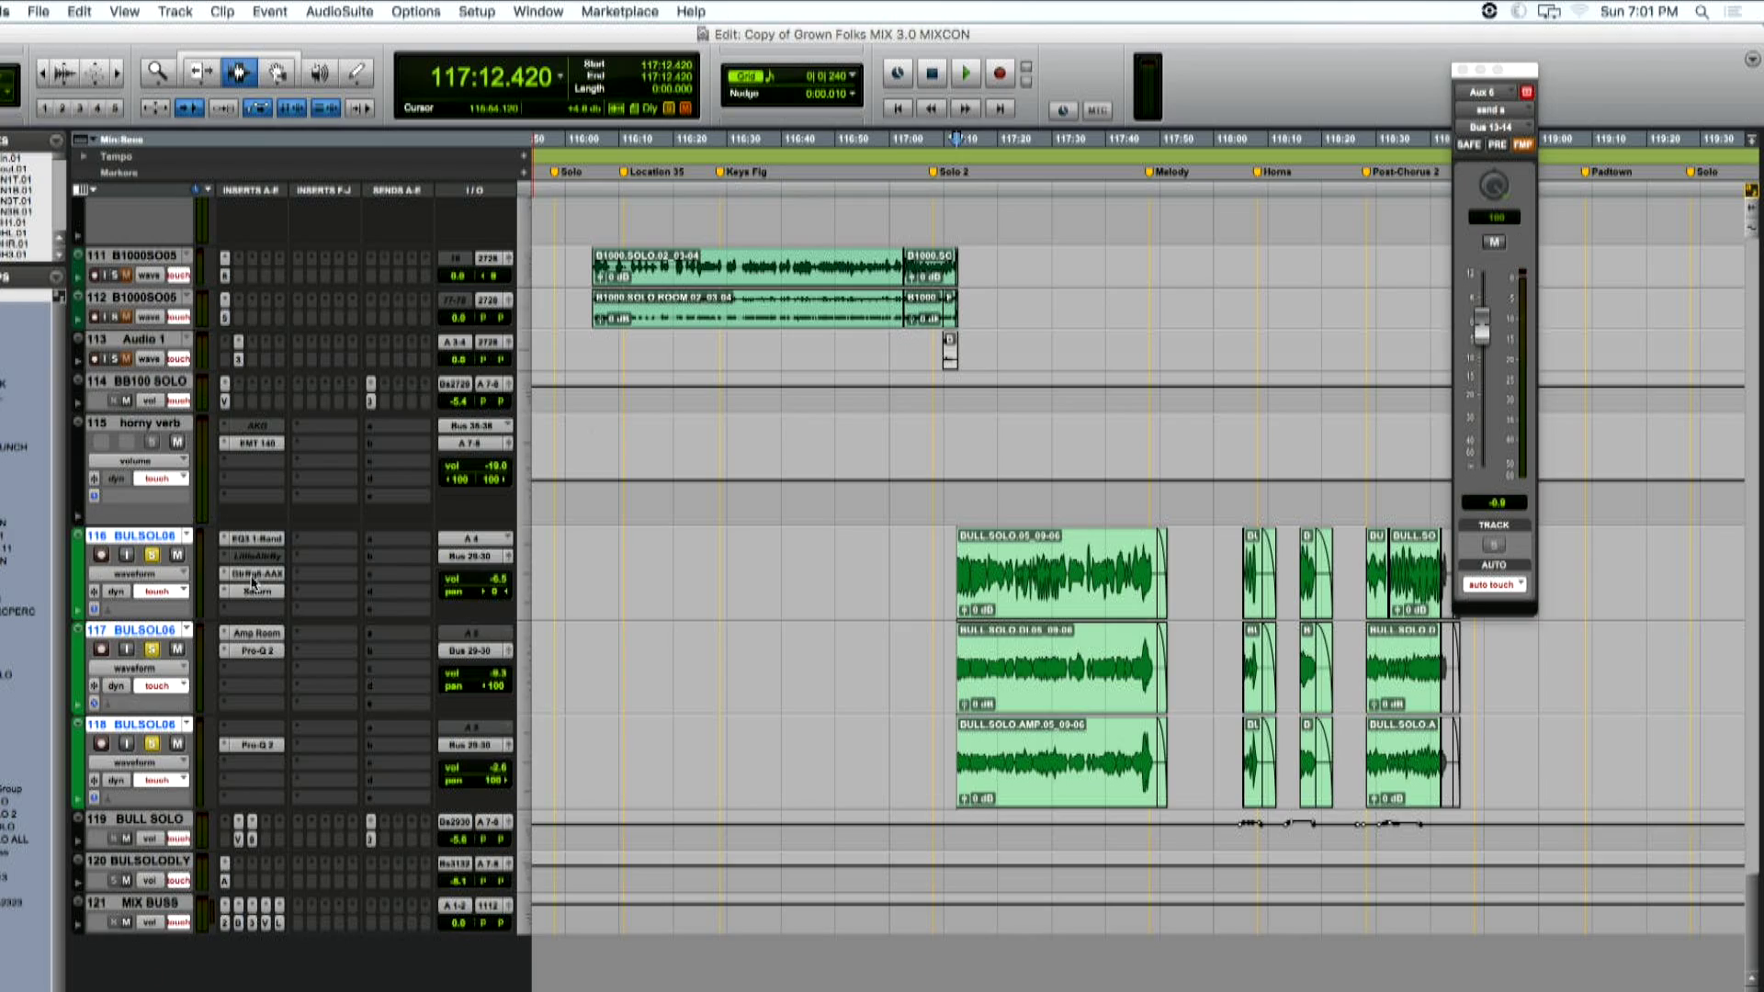
{"action": "left_click", "coordinate": [253, 575]}
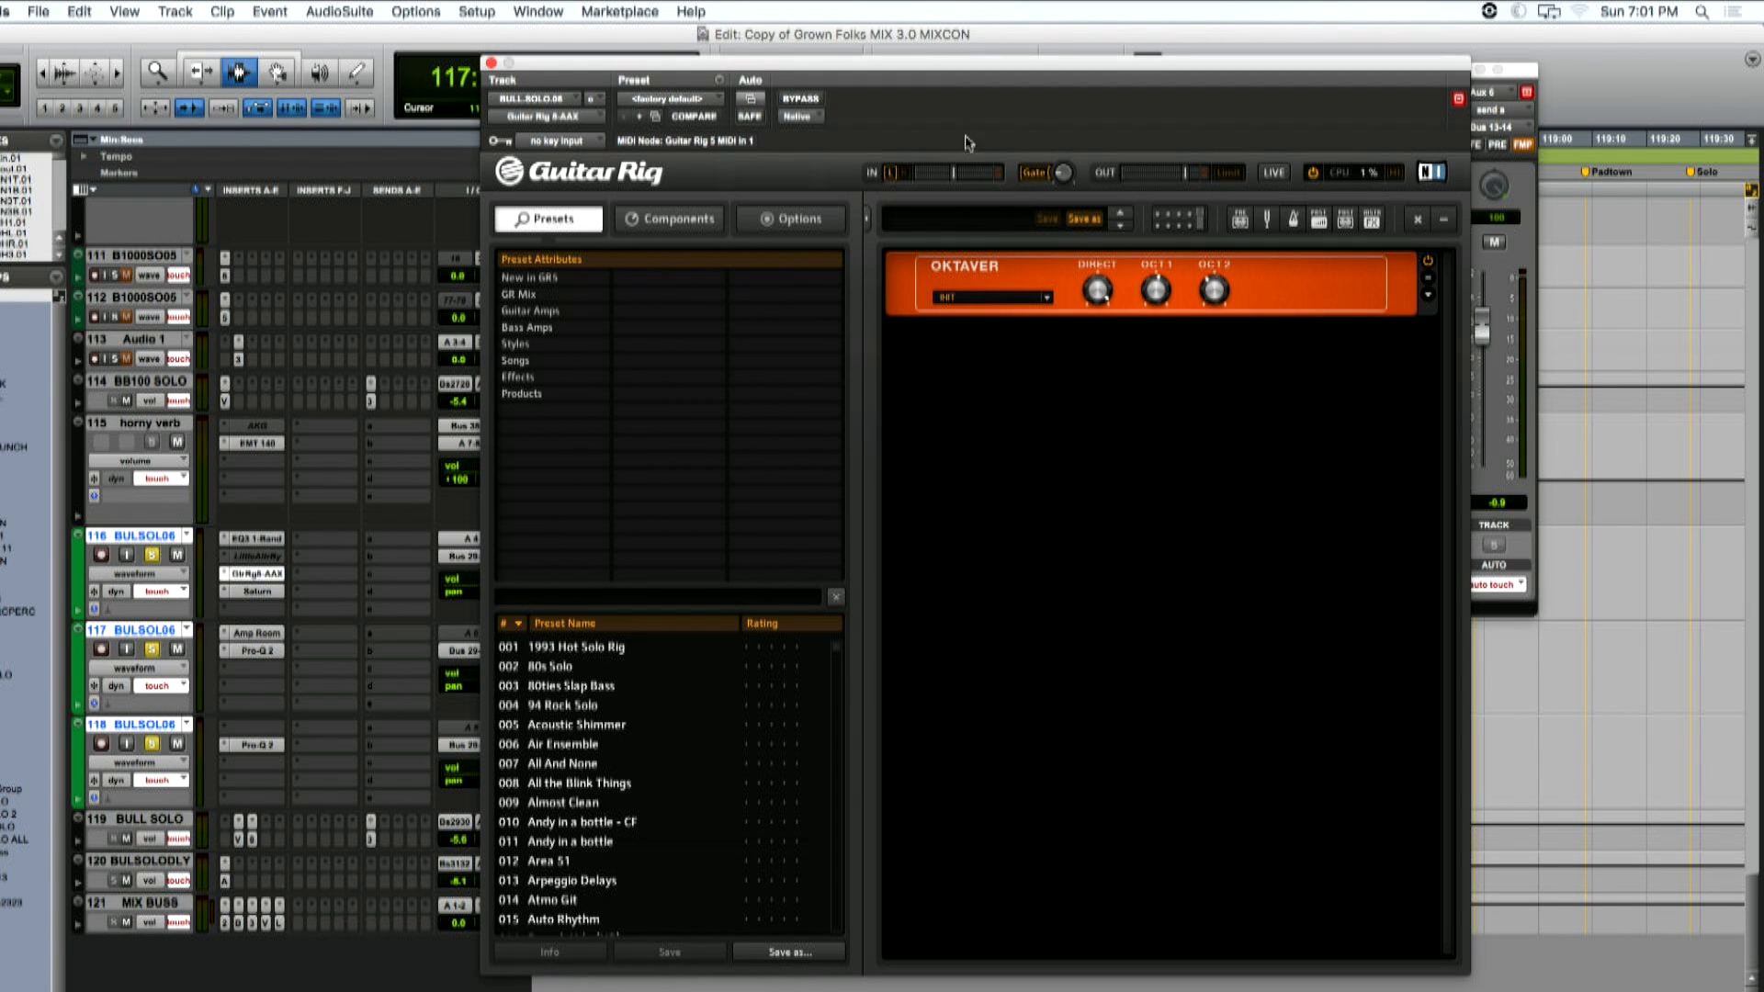
{"action": "left_click", "coordinate": [491, 62]}
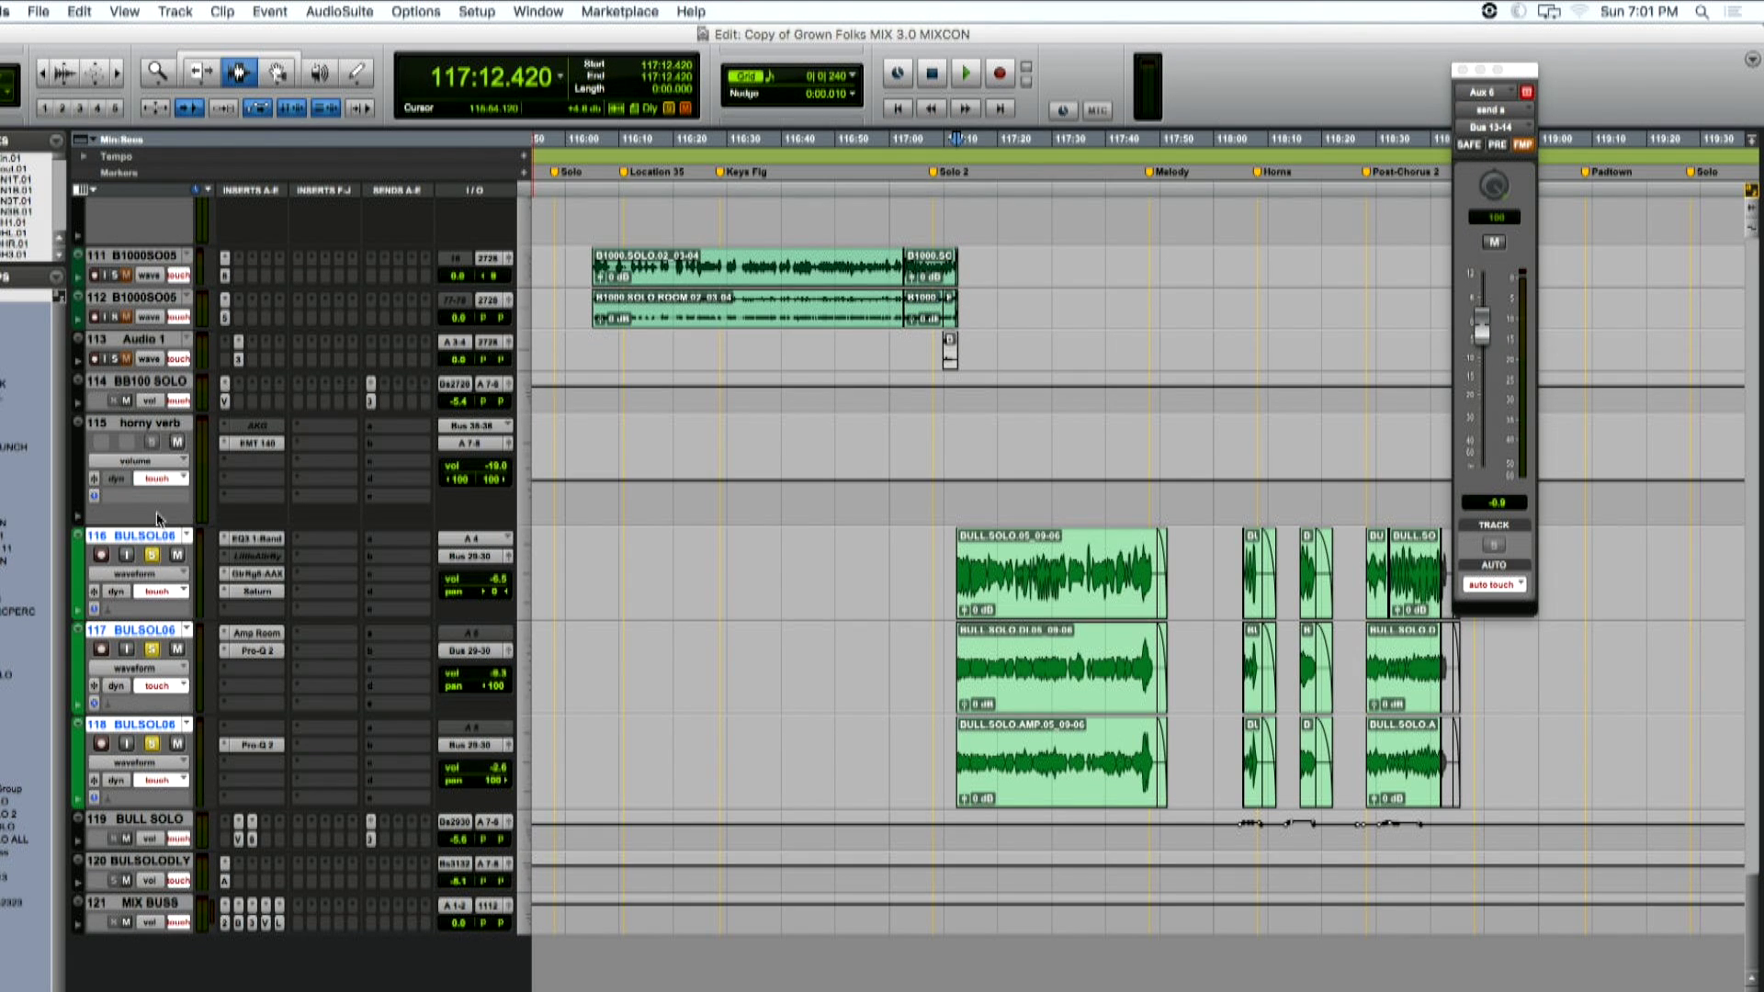
{"action": "left_click", "coordinate": [248, 591]}
{"action": "left_click", "coordinate": [492, 62]}
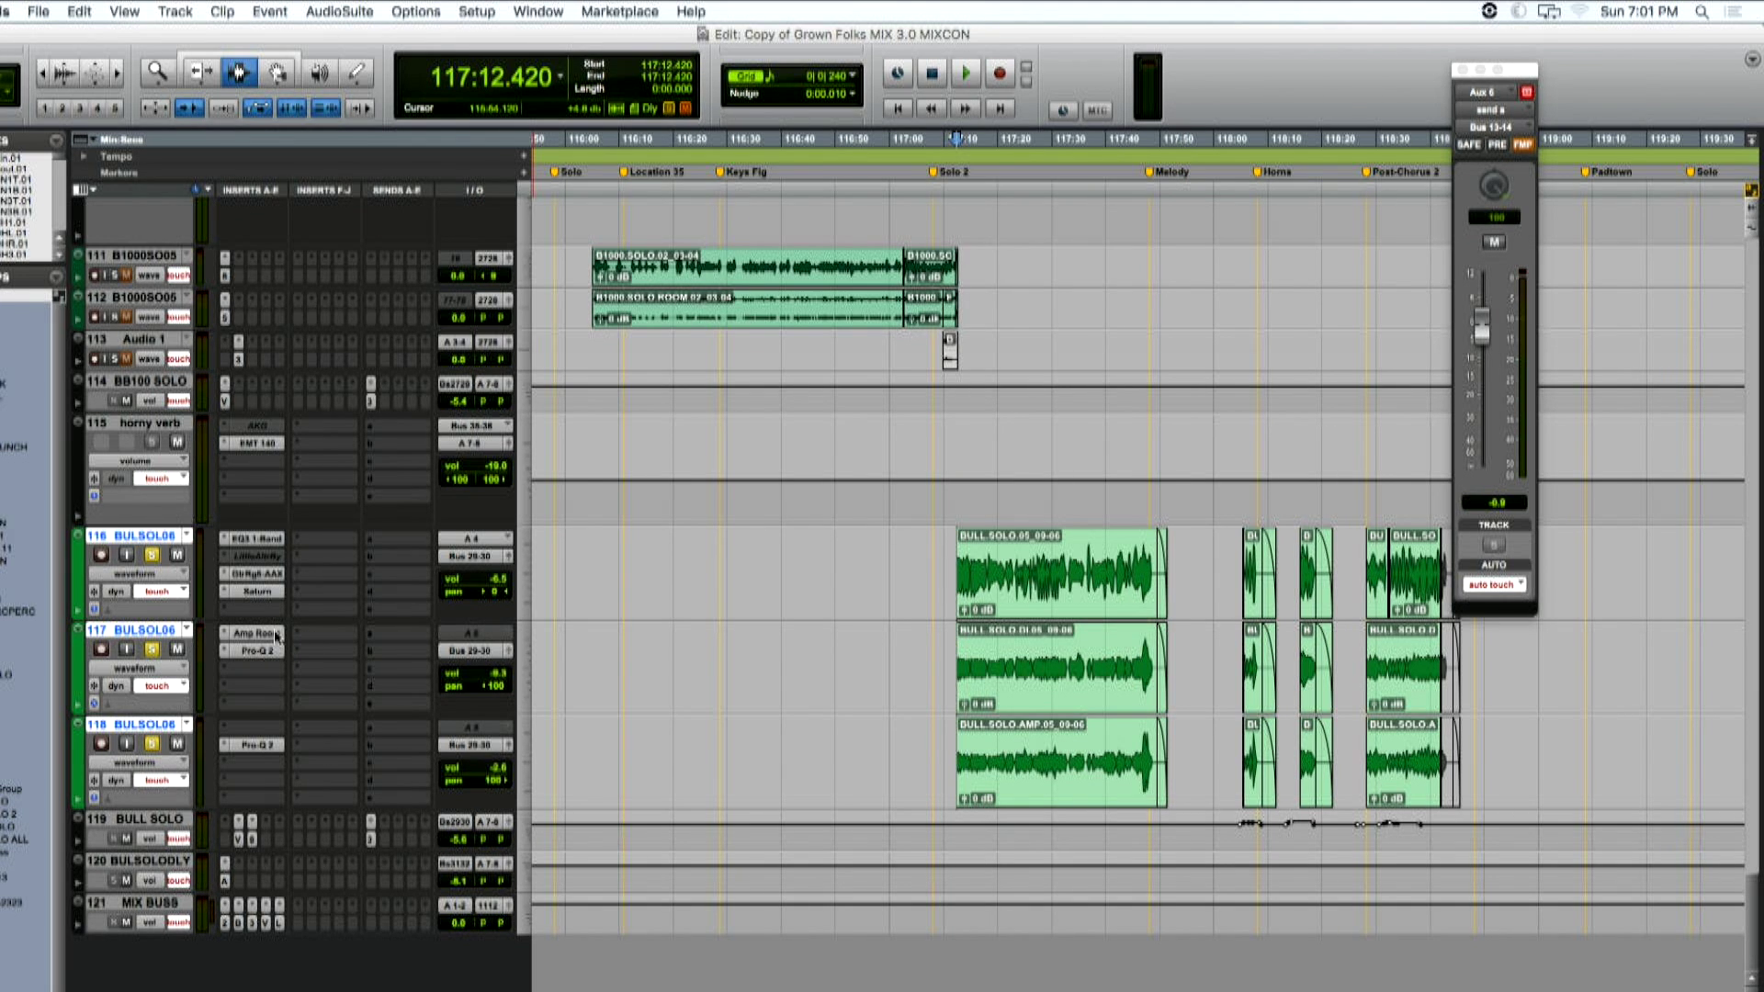
{"action": "left_click", "coordinate": [277, 634]}
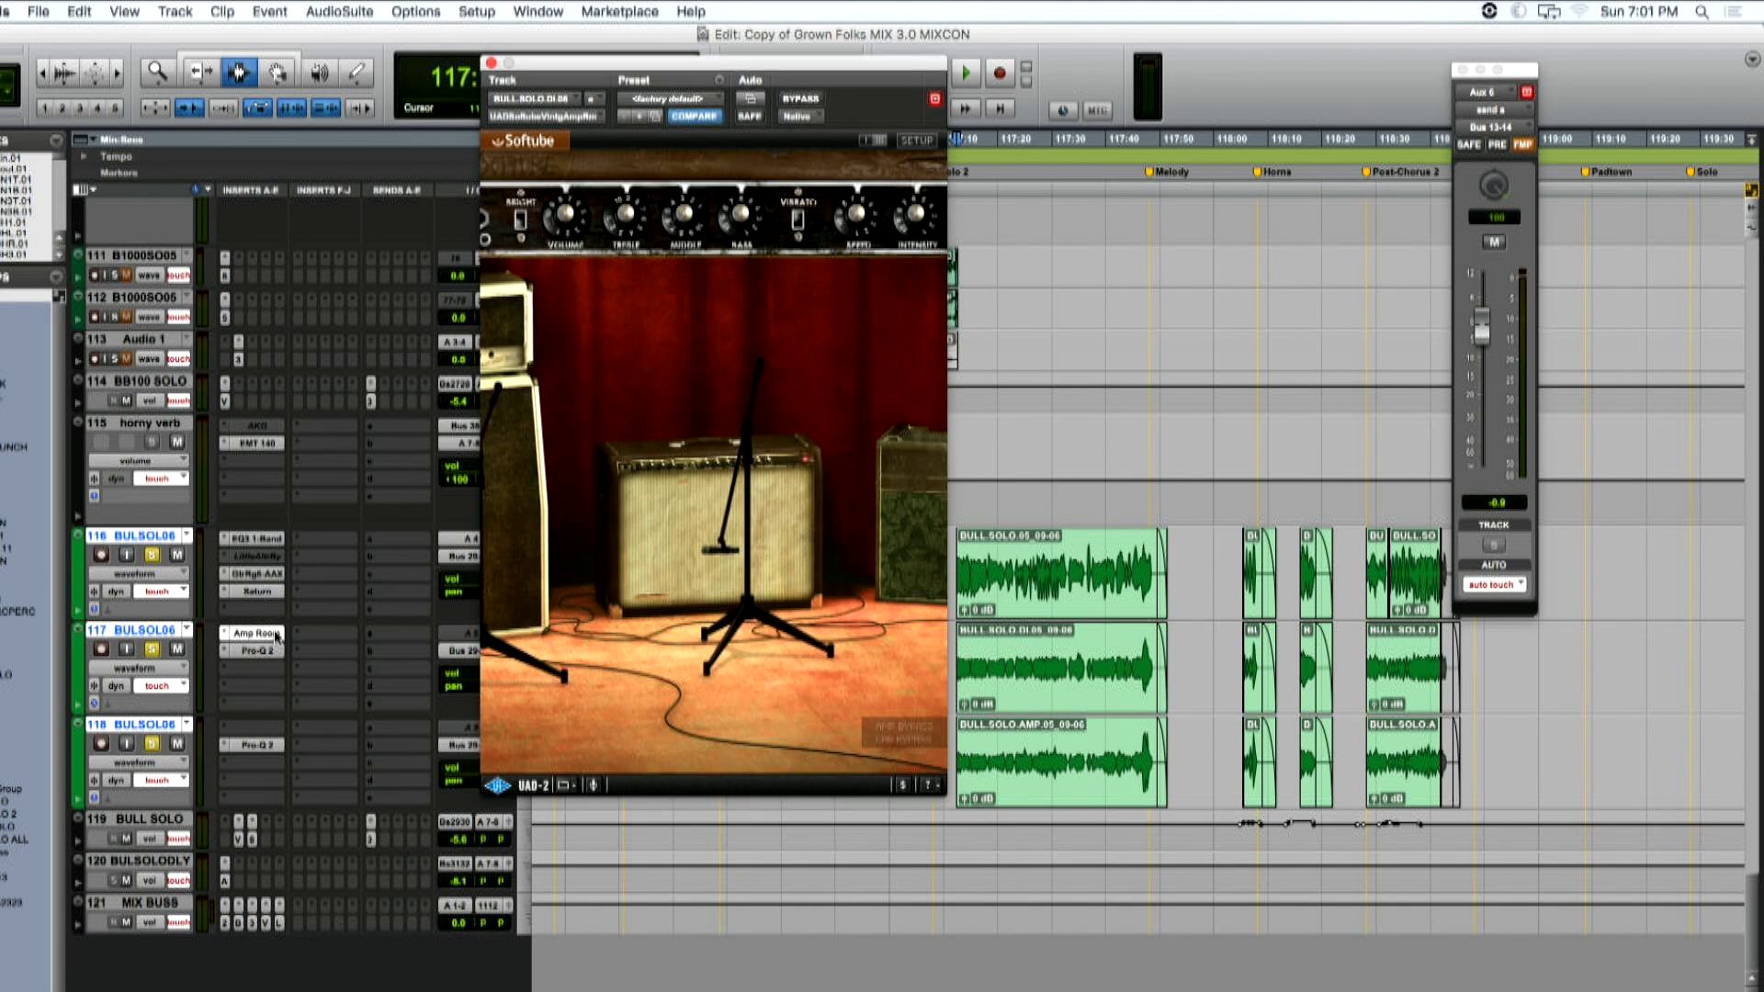
{"action": "left_click", "coordinate": [492, 62]}
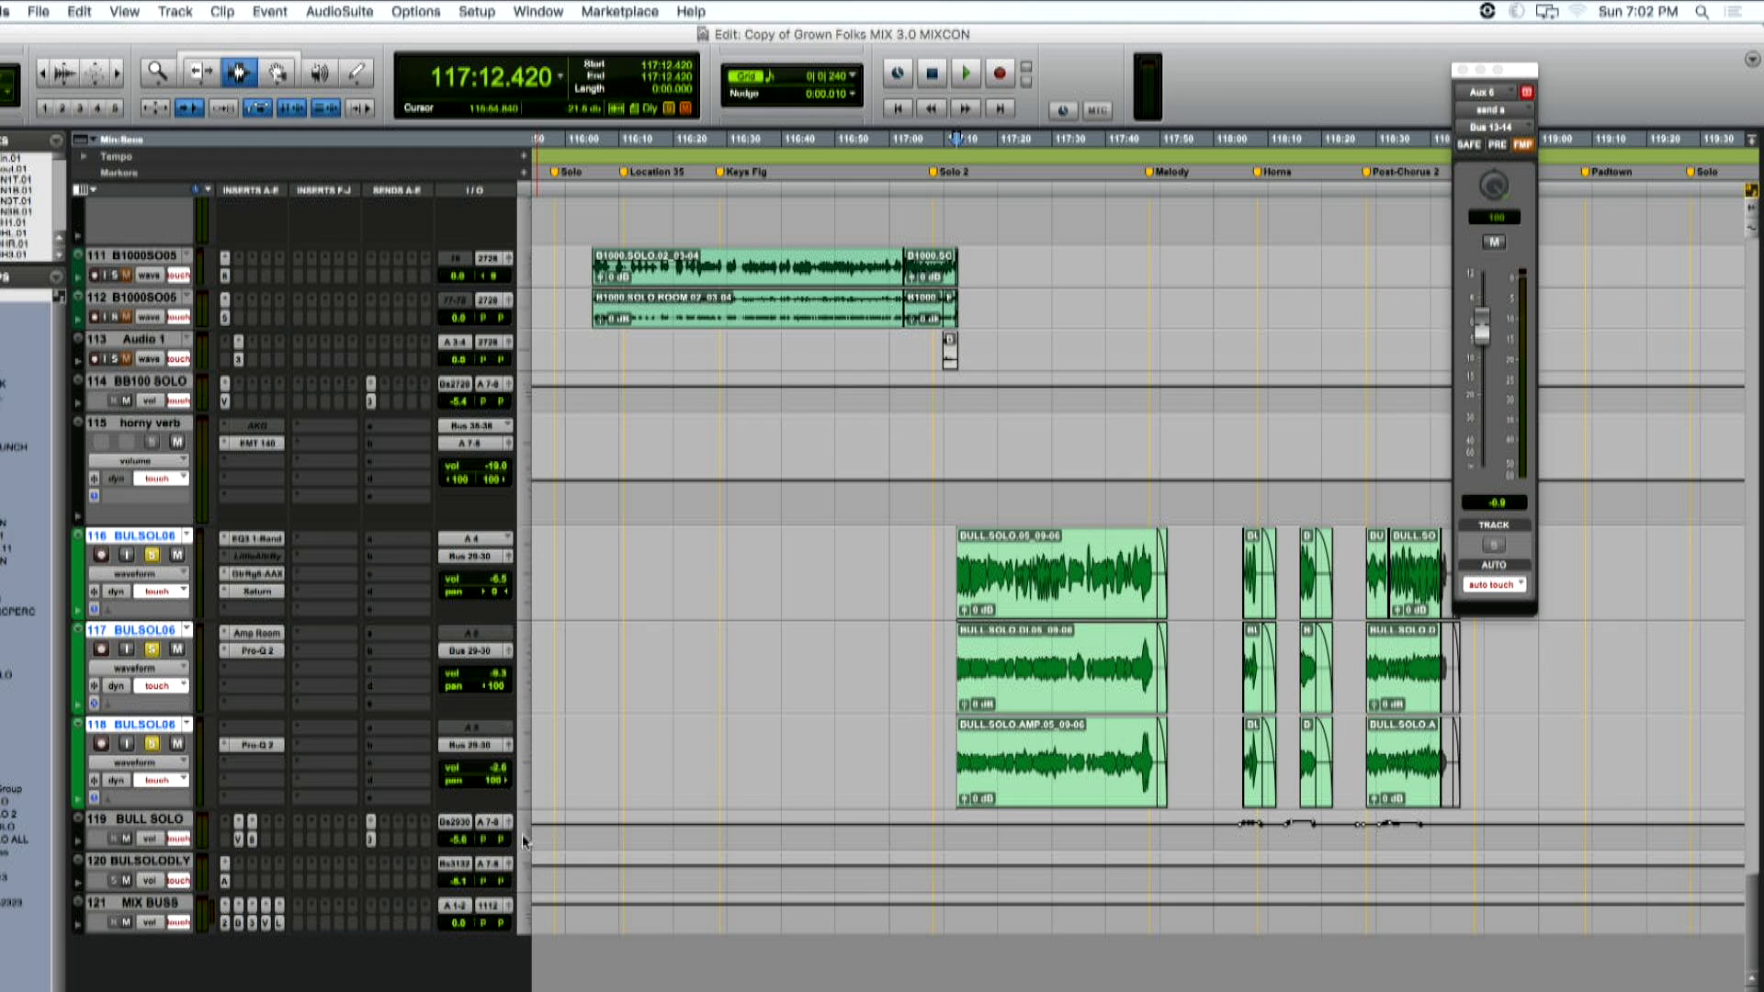
Enlarge the BULL SOLO bus track to show its inserts and send beneath the three solo tracks
{"action": "left_click", "coordinate": [528, 845]}
{"action": "left_click", "coordinate": [538, 880]}
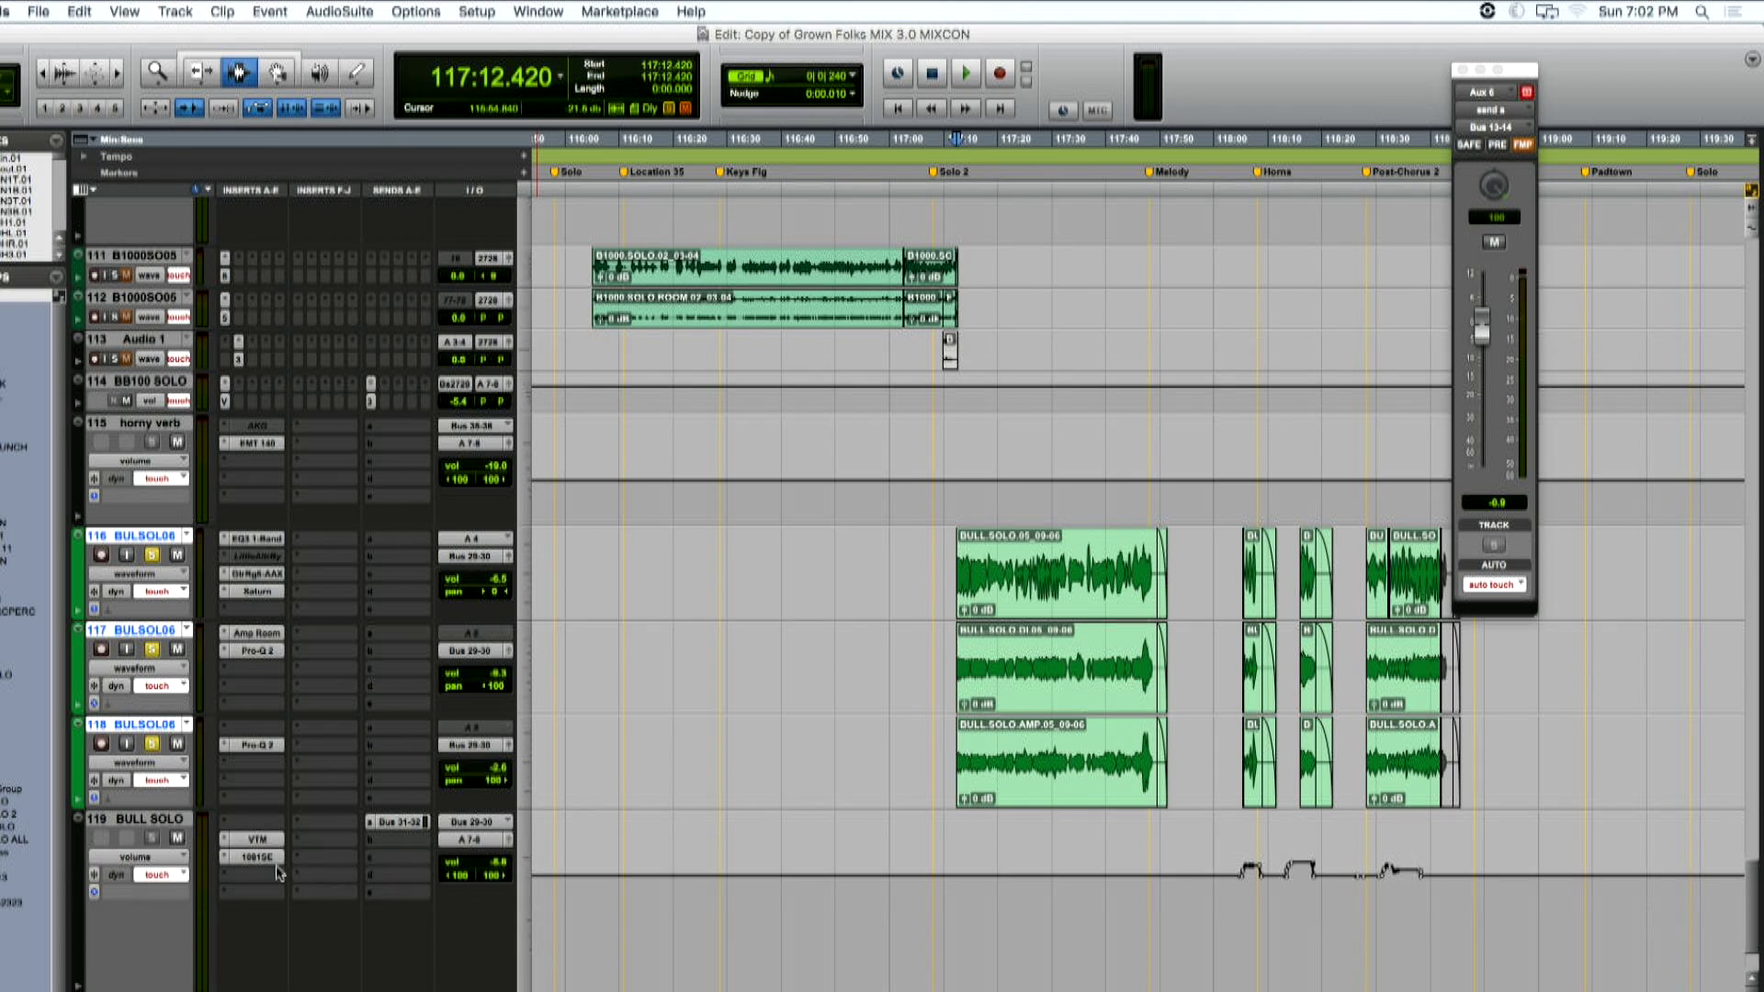
{"action": "scroll", "coordinate": [640, 813], "scroll_direction": "up", "scroll_amount": 10}
{"action": "scroll", "coordinate": [638, 816], "scroll_direction": "down", "scroll_amount": 2}
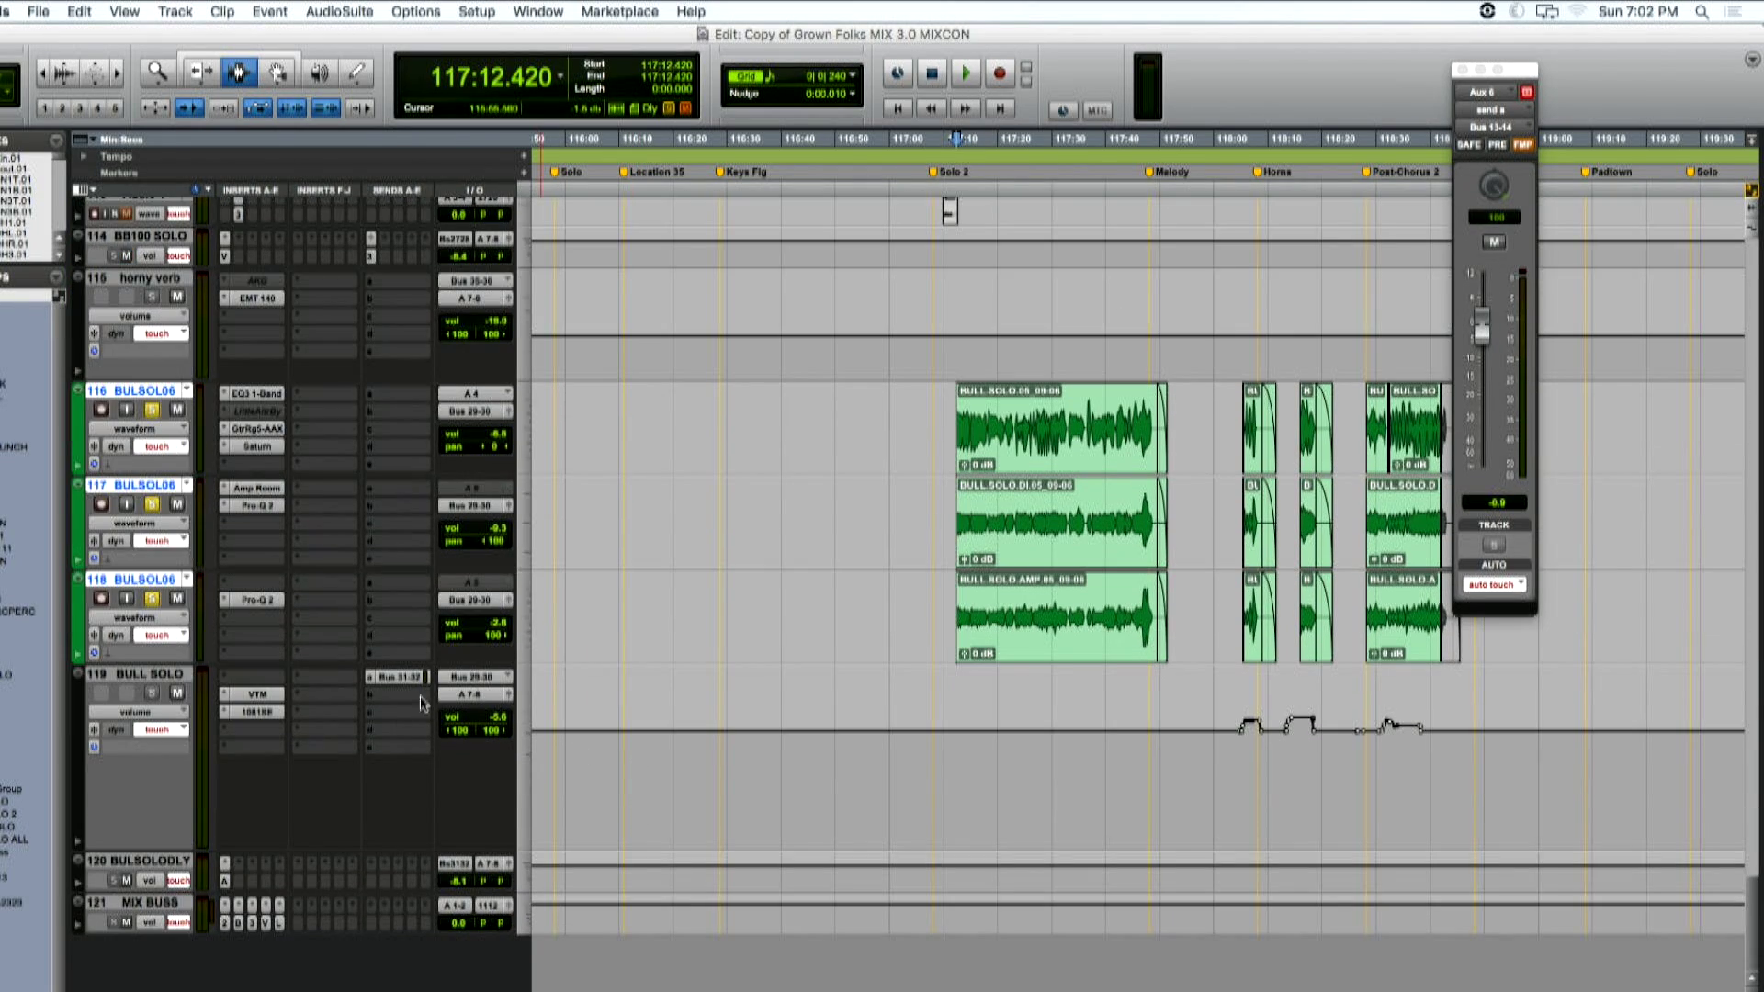